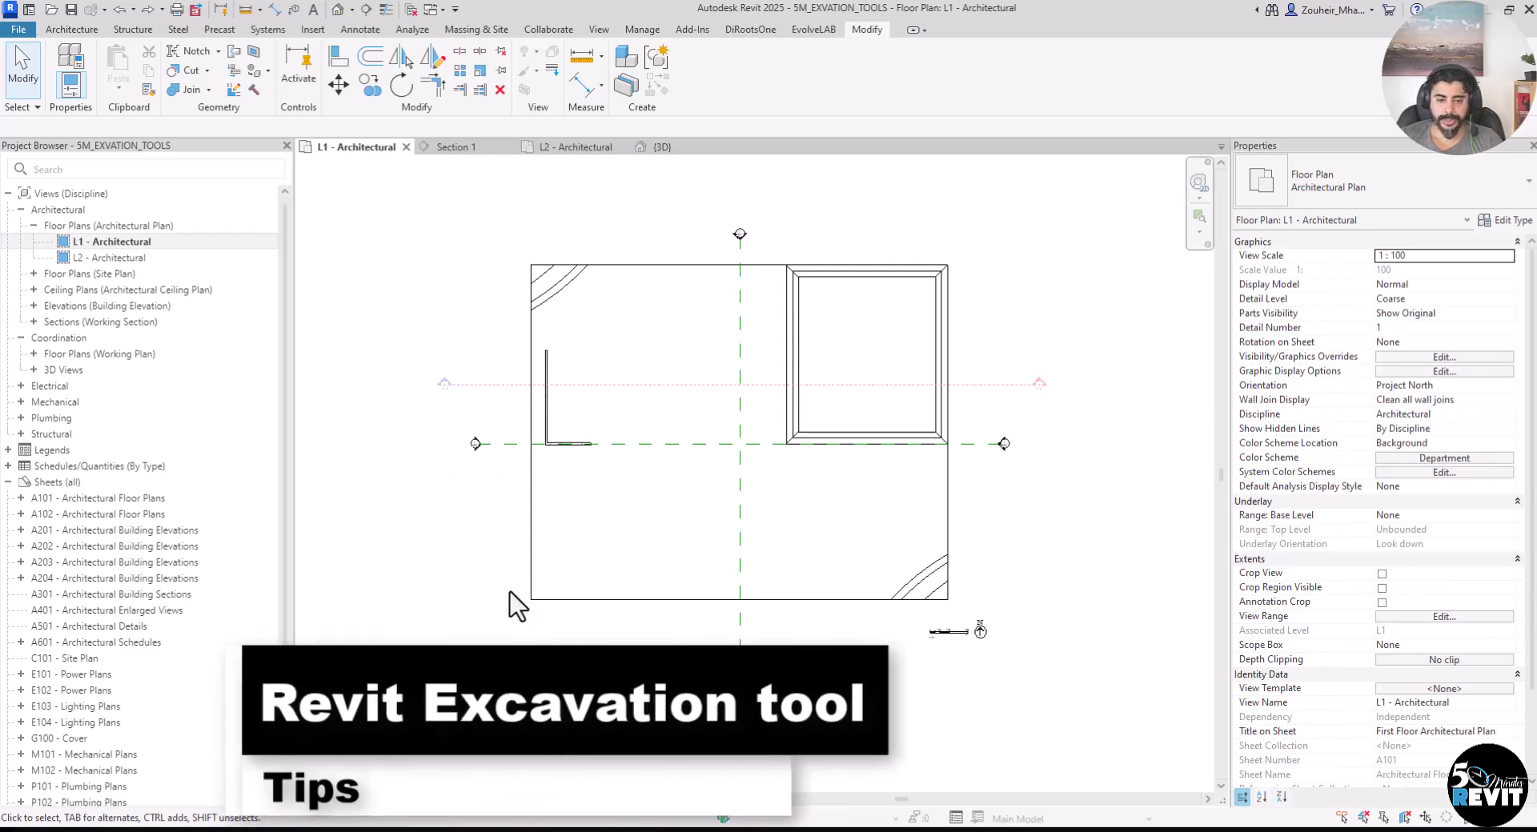
Step: Open the default 3D view and set its visual style to Shaded
middle_click_drag(517, 635, 426, 666)
scroll(482, 637, "up", 1)
mouse_move(676, 446)
middle_mouse_down()
mouse_move(661, 481)
mouse_move(687, 472)
middle_mouse_up()
middle_click_drag(1062, 591, 1081, 591)
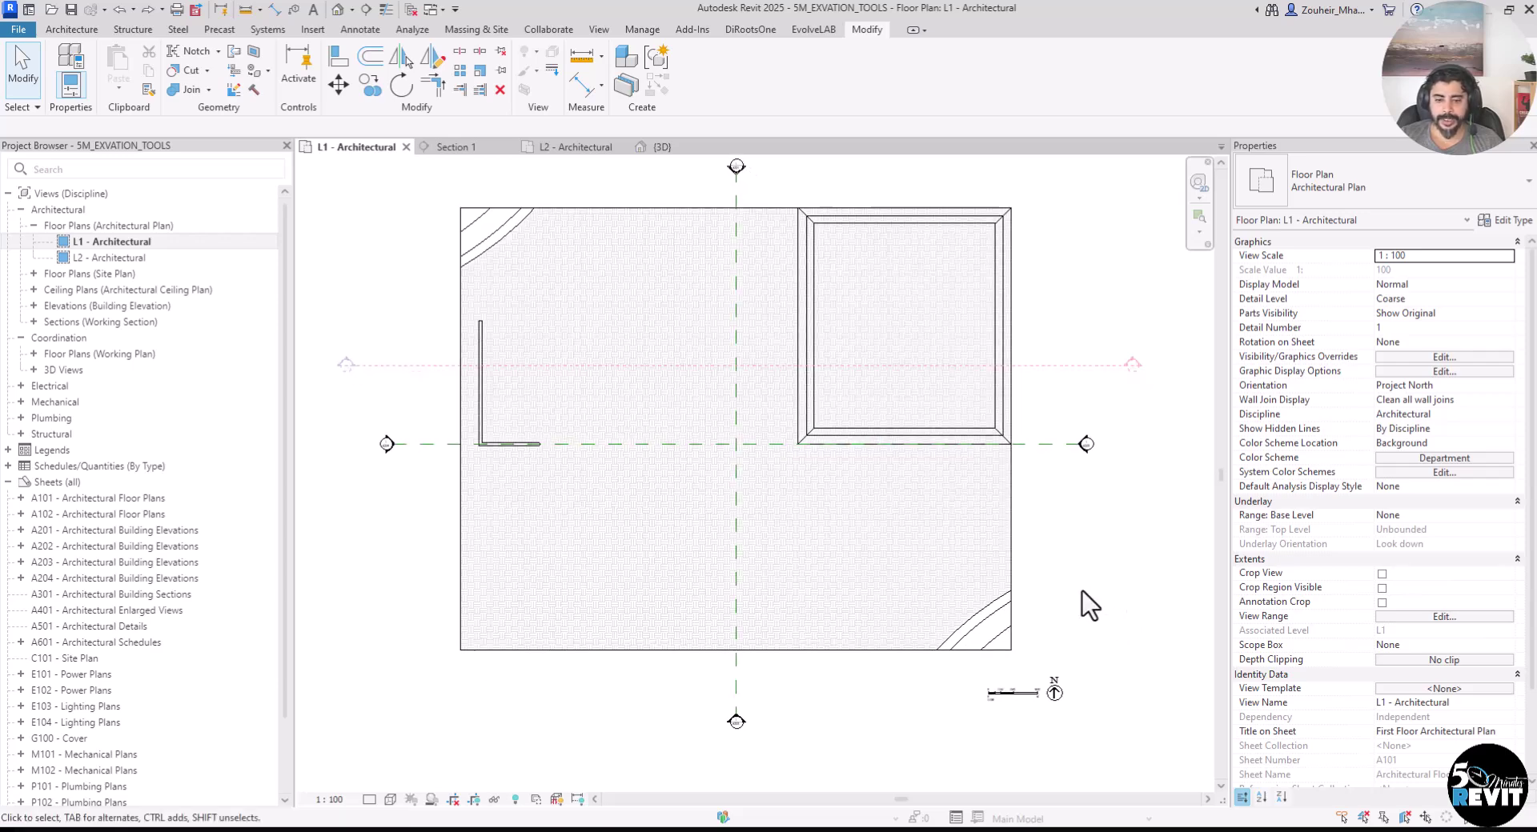
left_click(343, 10)
middle_click_drag(660, 724, 576, 732, "shift")
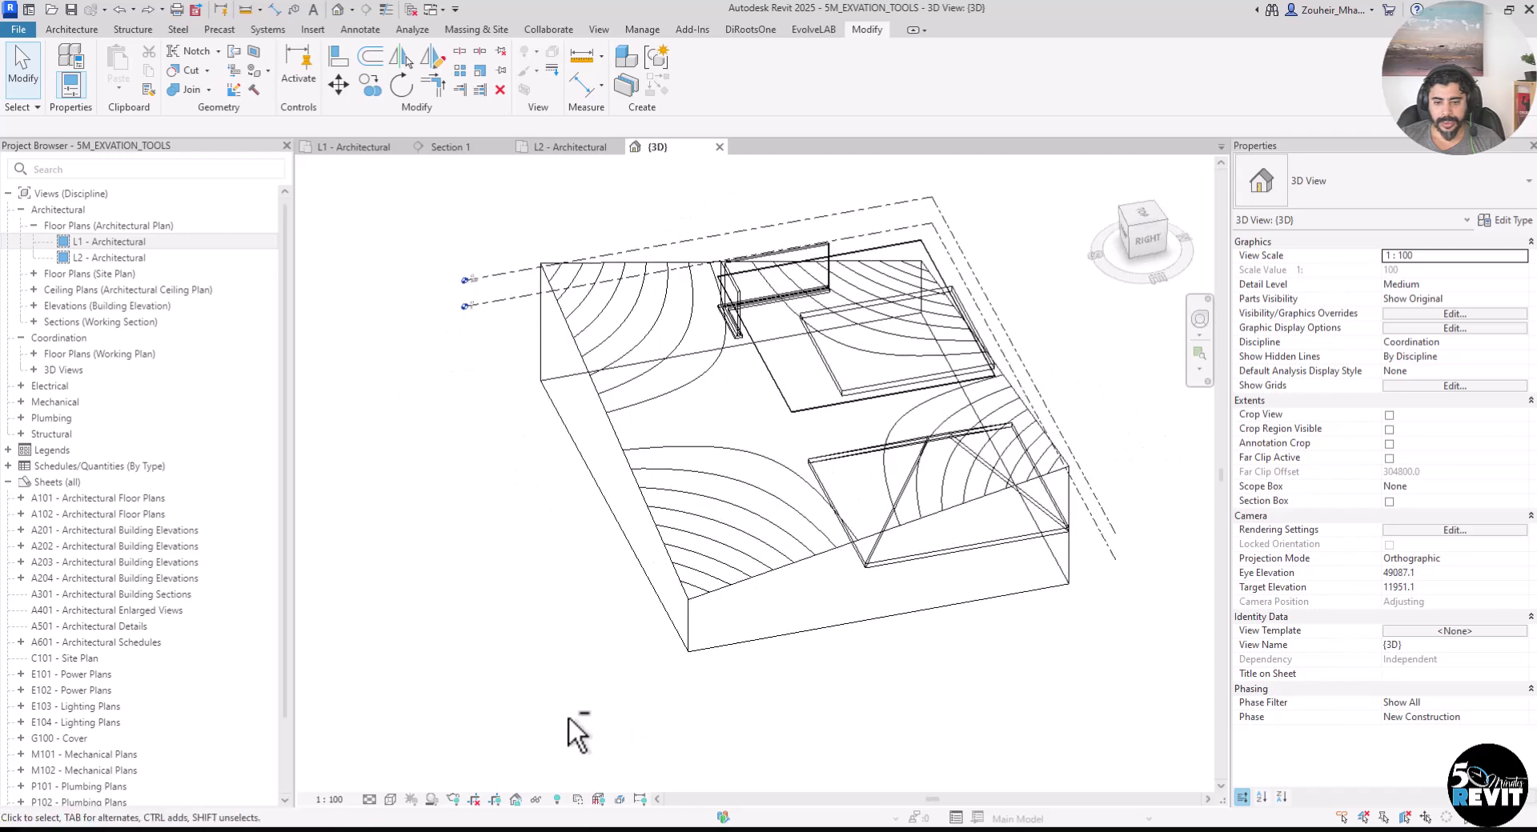
left_click(392, 799)
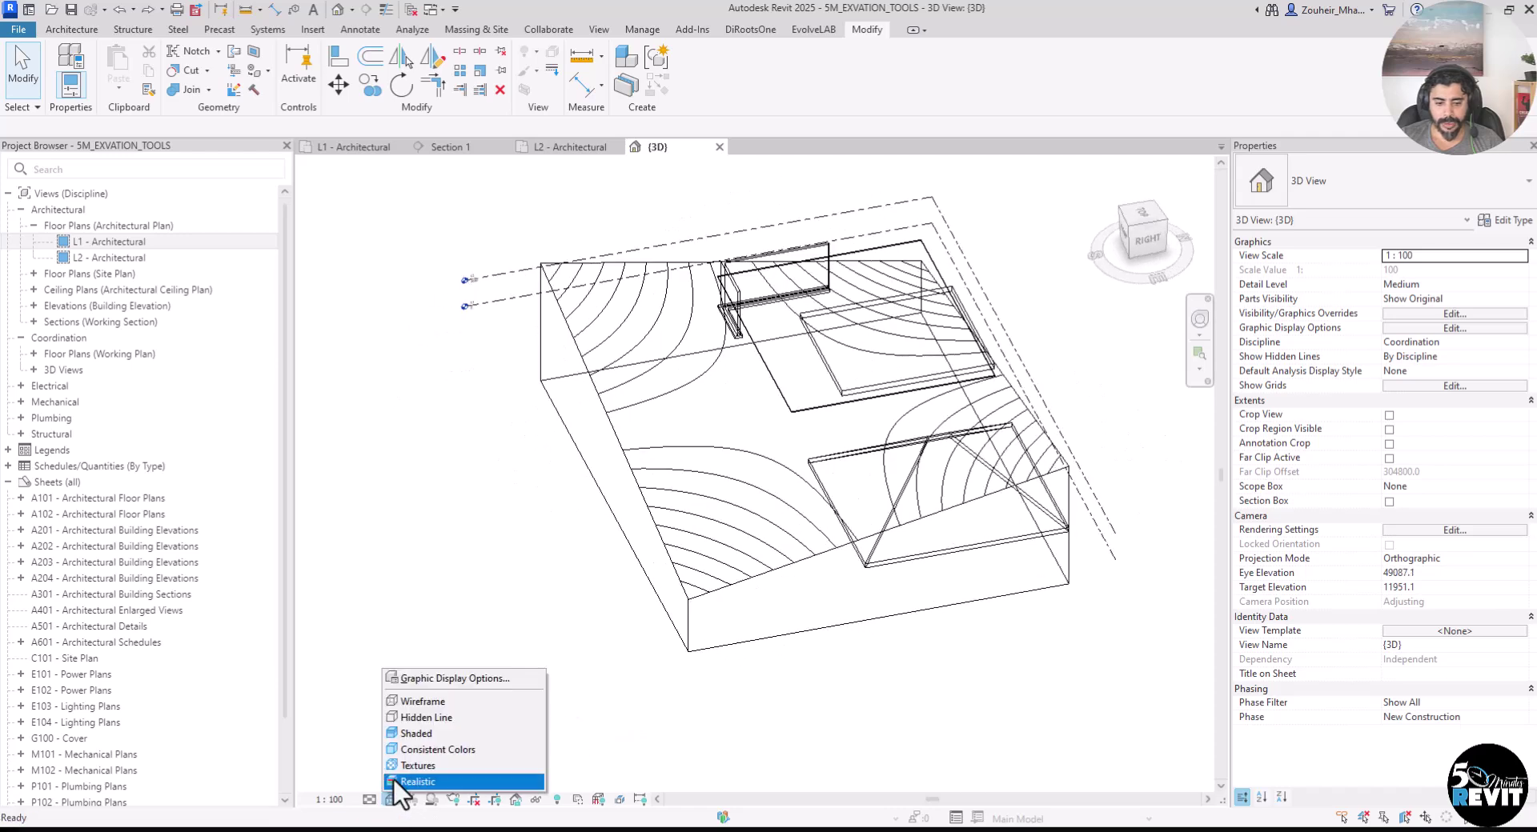
left_click(408, 730)
Step: Examine in 3D how the floor slab, the pitched roof and the walls sit in the toposolid
middle_click_drag(842, 677, 884, 683, "shift")
scroll(833, 576, "up", 4)
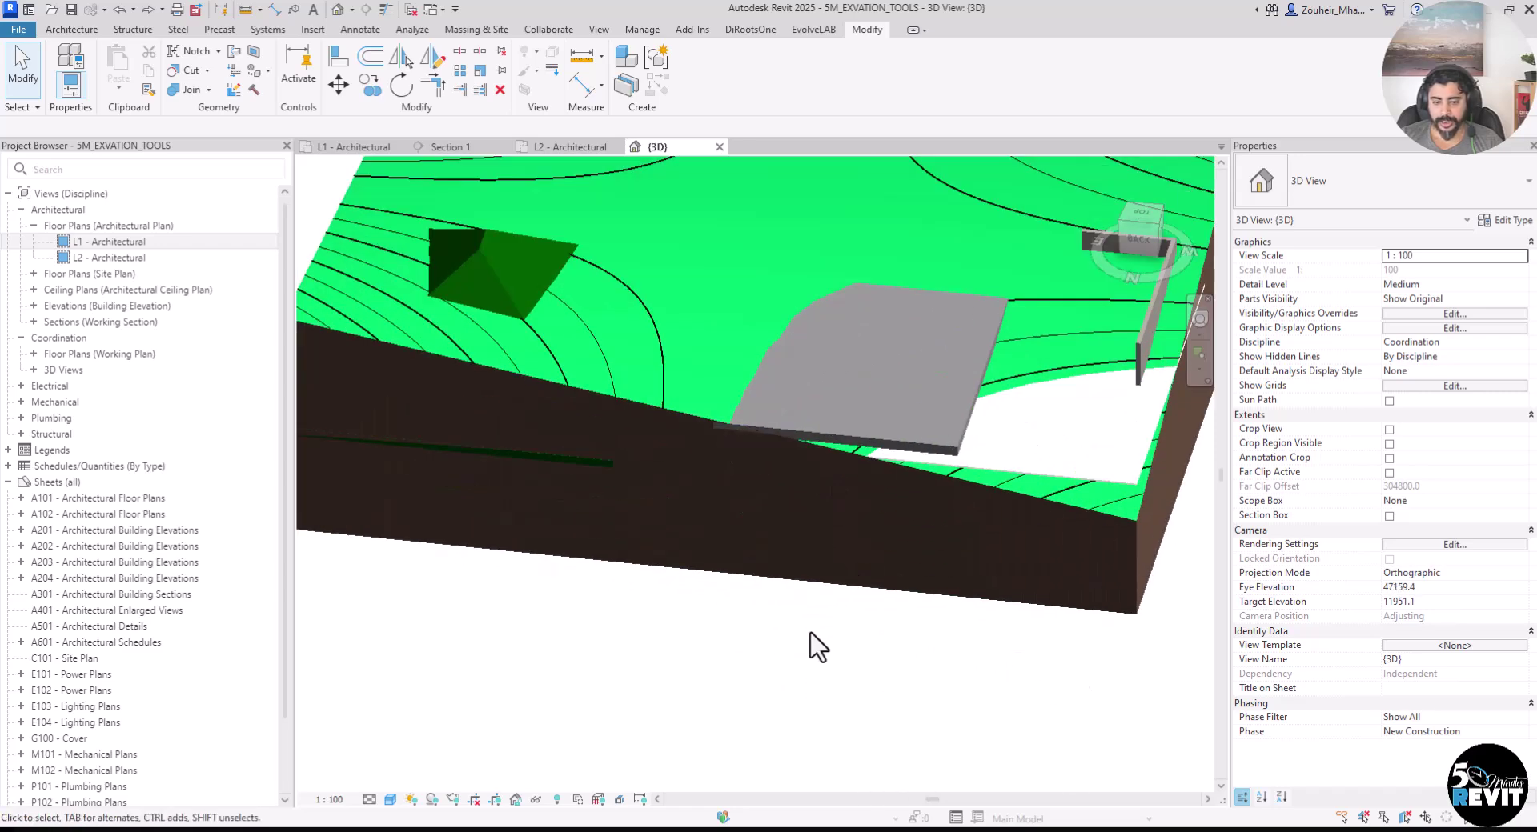
left_click(868, 448)
scroll(824, 686, "down", 5)
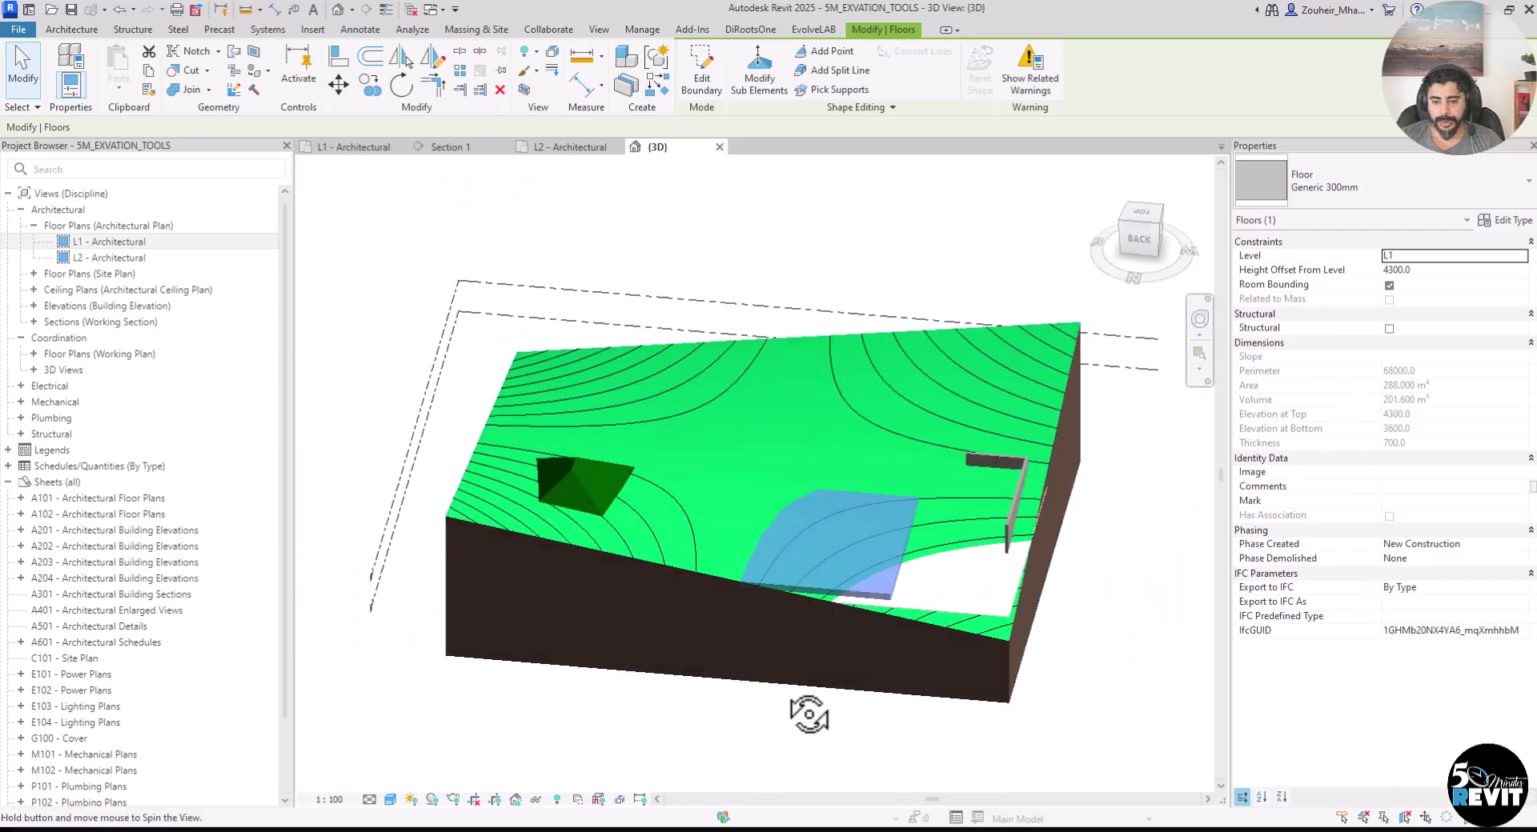
scroll(553, 520, "up", 3)
left_click(608, 504)
middle_click_drag(608, 504, 874, 550, "shift")
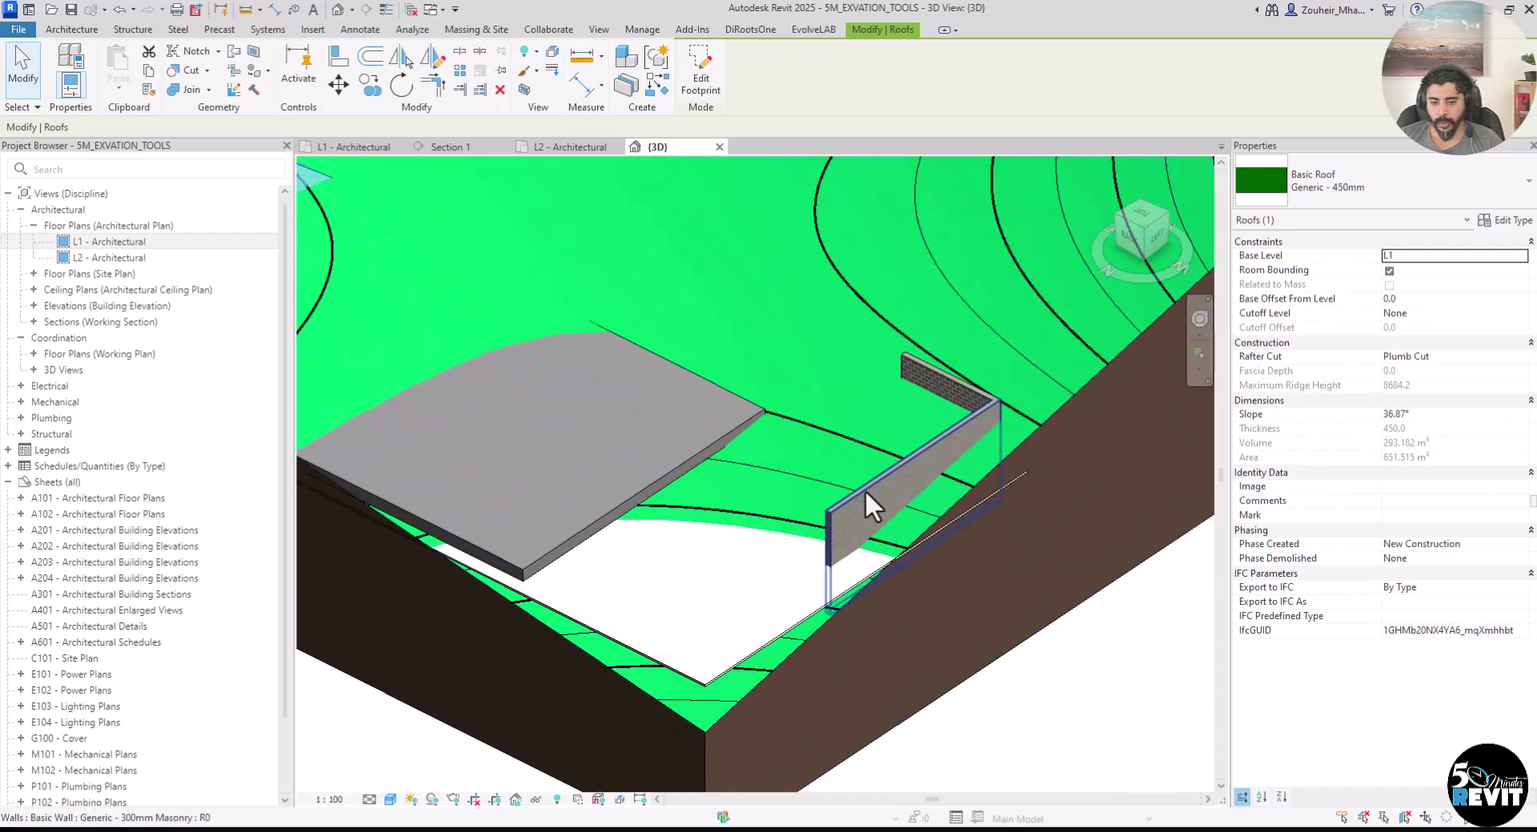
middle_click_drag(881, 629, 850, 556)
scroll(841, 561, "down", 2)
middle_click_drag(547, 629, 625, 646)
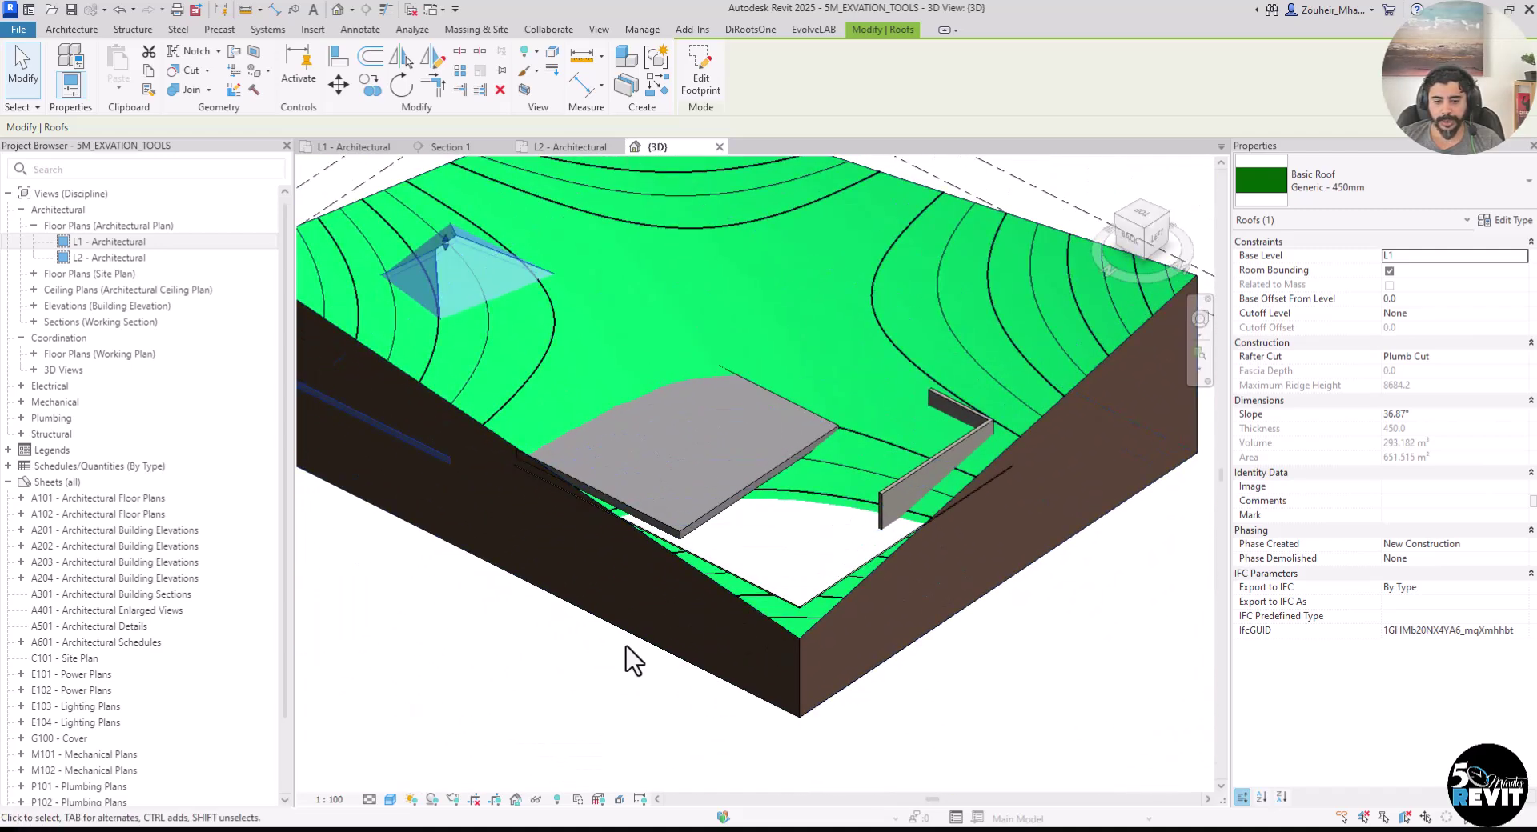
Step: Open the L1 - Architectural floor plan and, from its section mark, the Section 1 view at the wall and footing
double_click(108, 242)
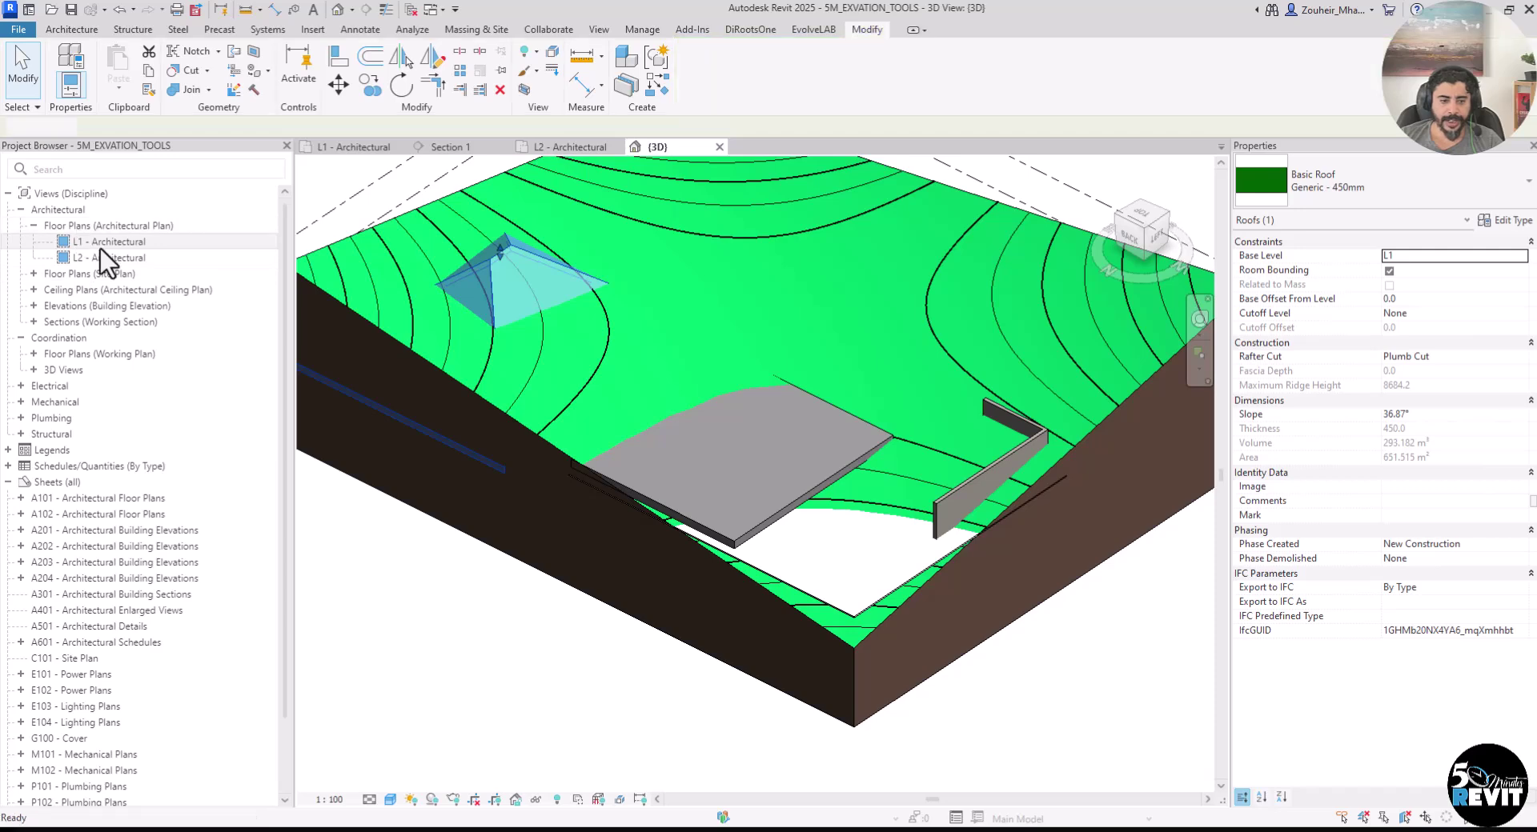
middle_click_drag(622, 616, 627, 567)
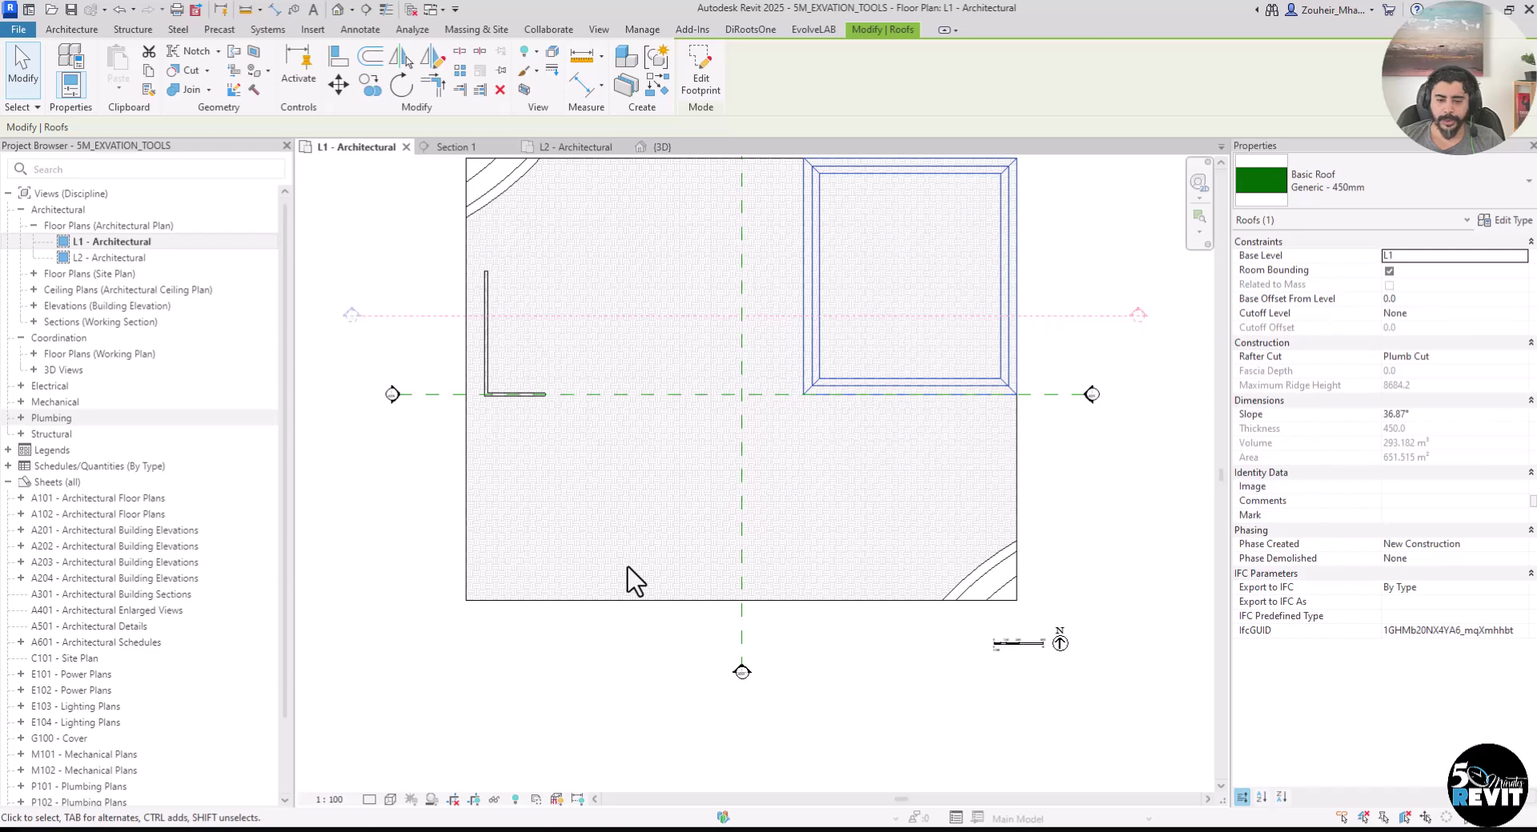
middle_click_drag(629, 568, 663, 620)
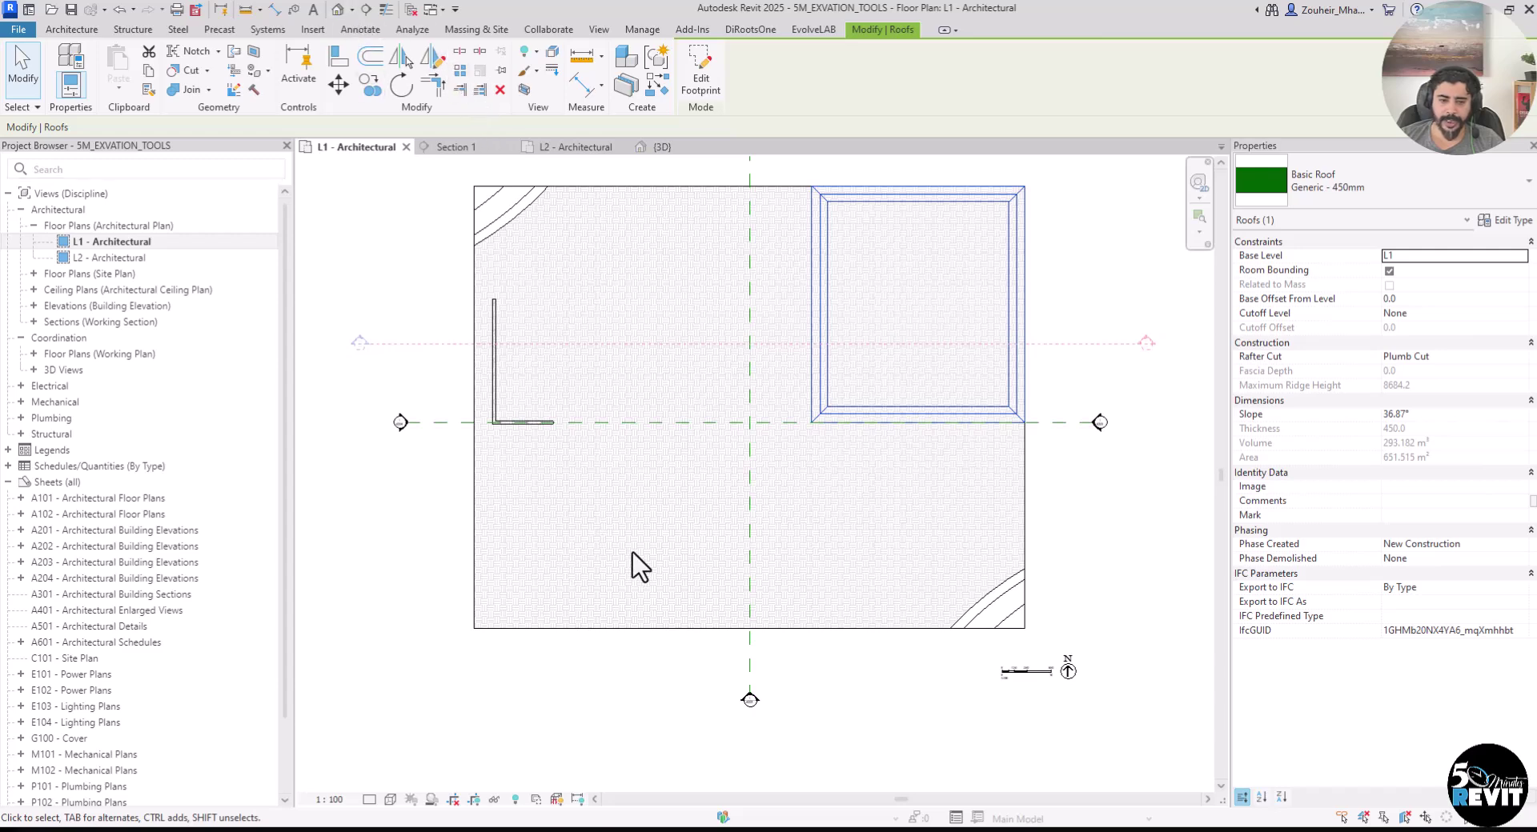
scroll(640, 567, "up", 3)
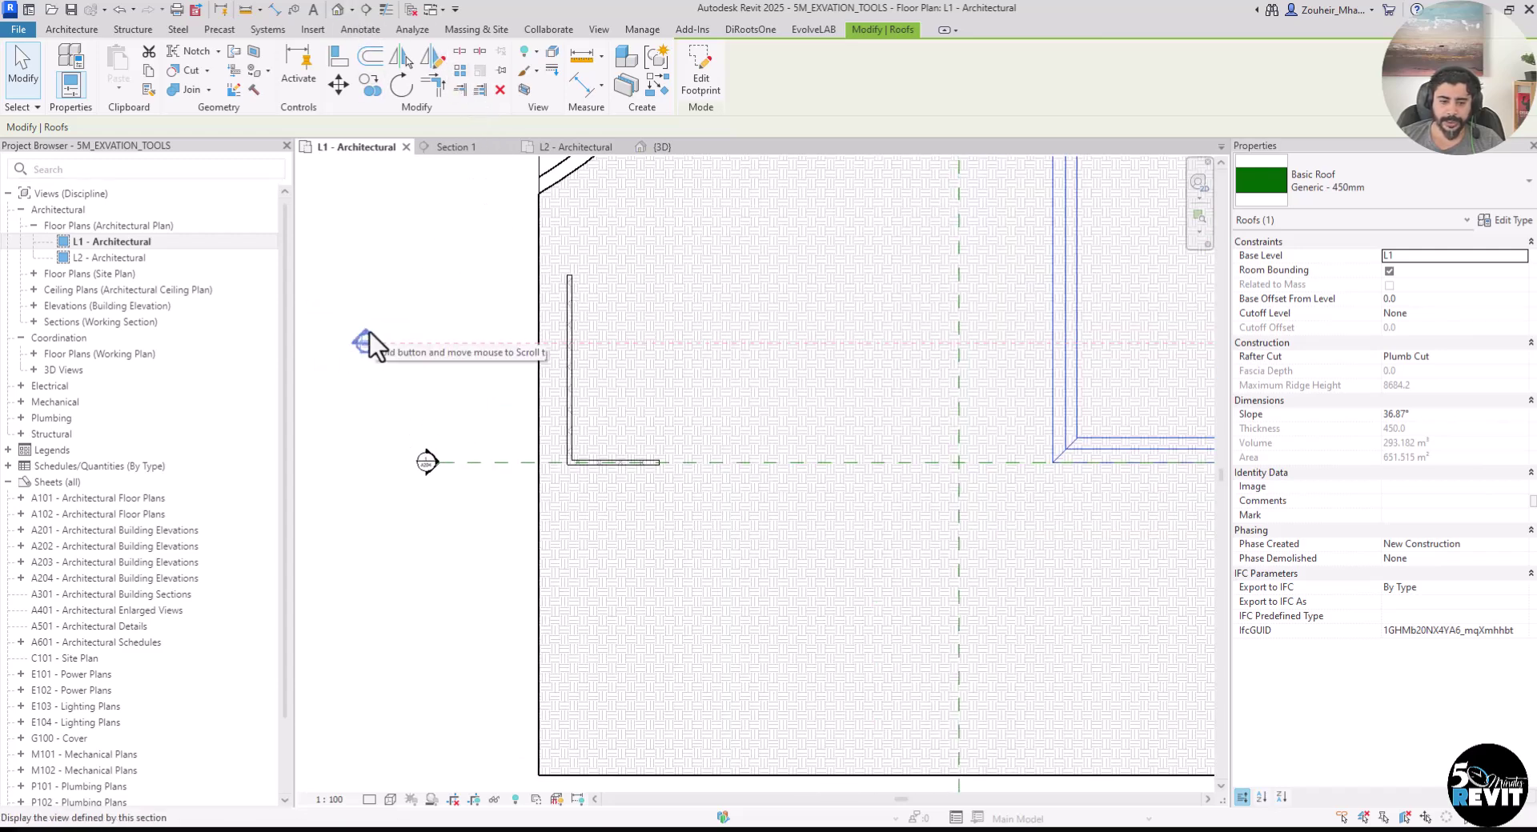
double_click(372, 339)
scroll(443, 491, "up", 2)
scroll(597, 552, "up", 1)
middle_click_drag(637, 576, 561, 560)
scroll(580, 480, "up", 3)
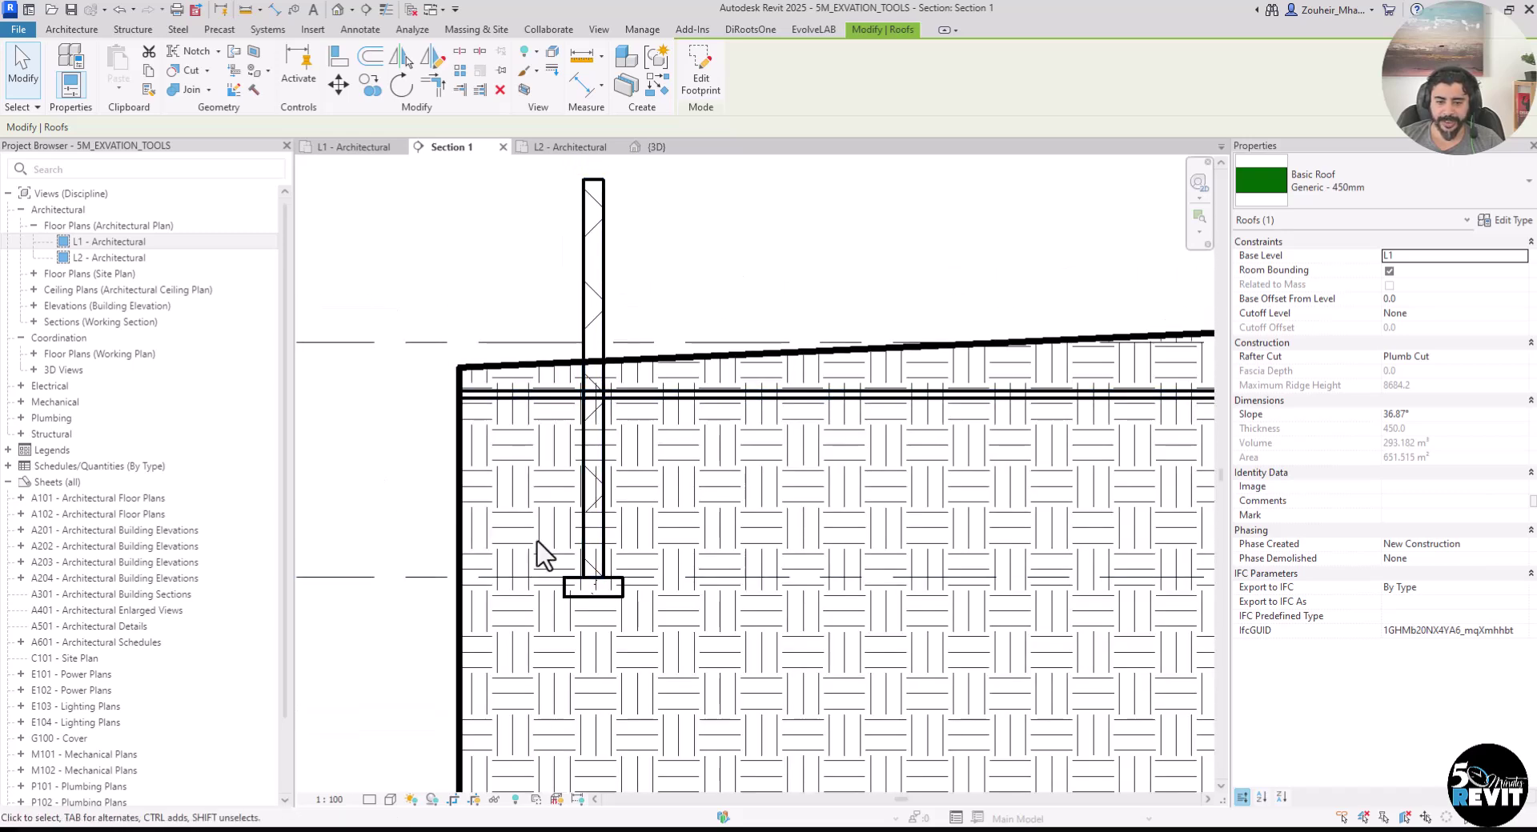
middle_click_drag(617, 565, 621, 549)
mouse_move(604, 331)
middle_mouse_down()
mouse_move(634, 514)
mouse_move(611, 432)
middle_mouse_up()
middle_click_drag(661, 549, 697, 543)
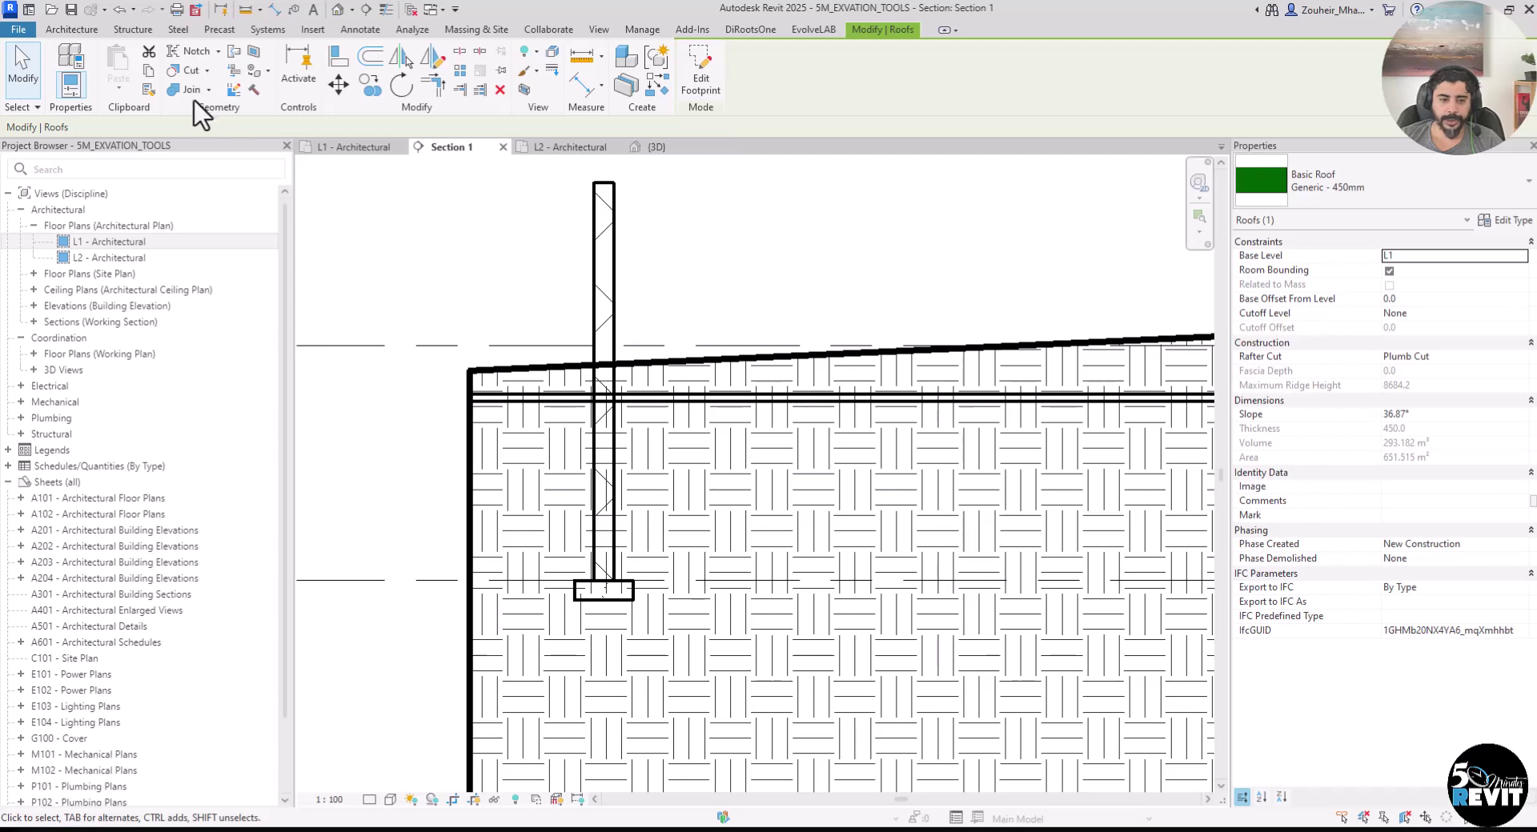
Step: Use Cut Geometry to cut the Grassland toposolid with the 300 mm masonry wall
left_click(186, 71)
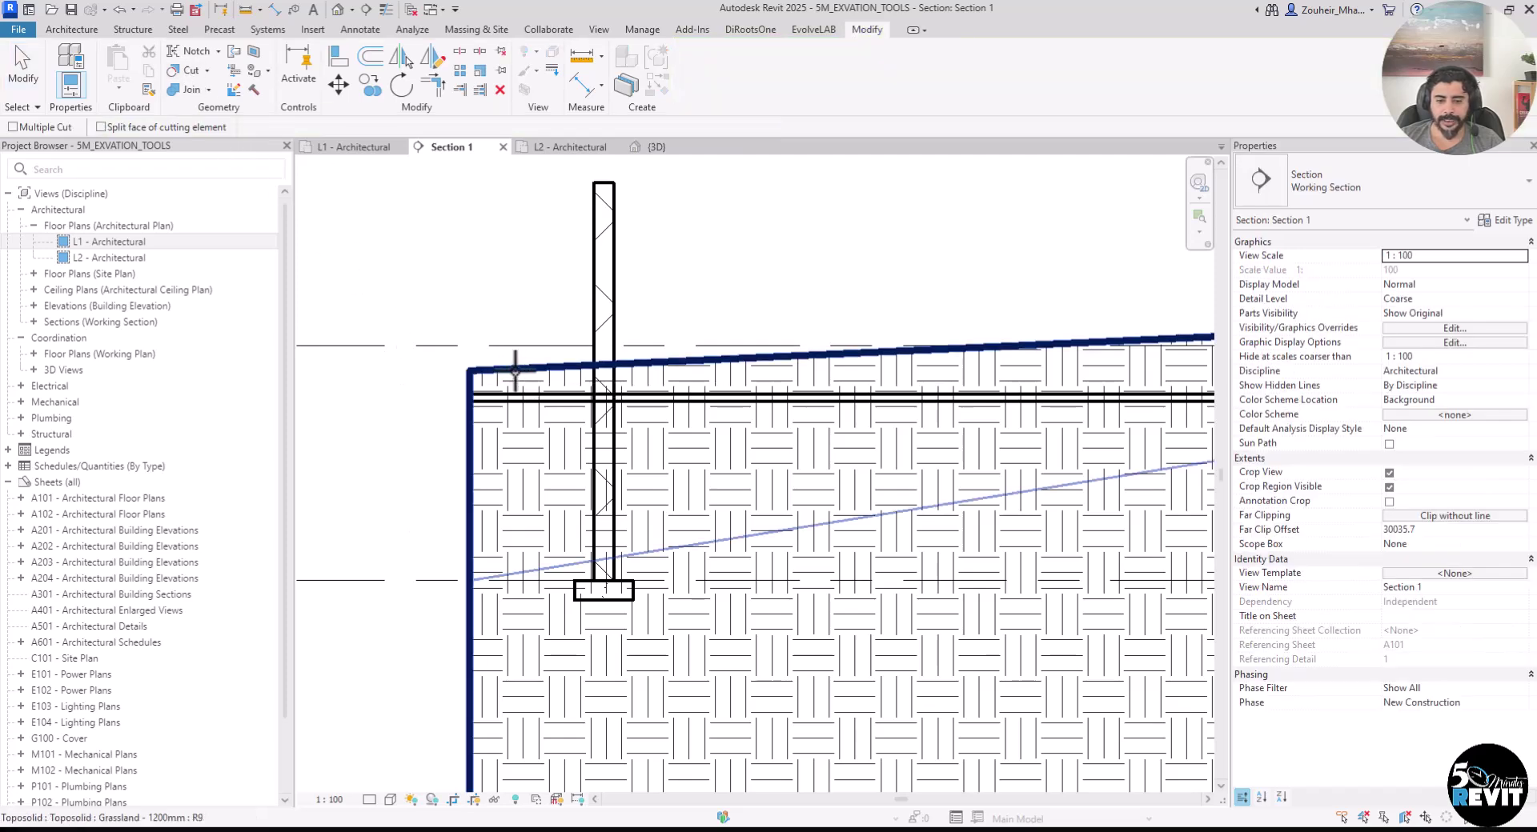
left_click(517, 370)
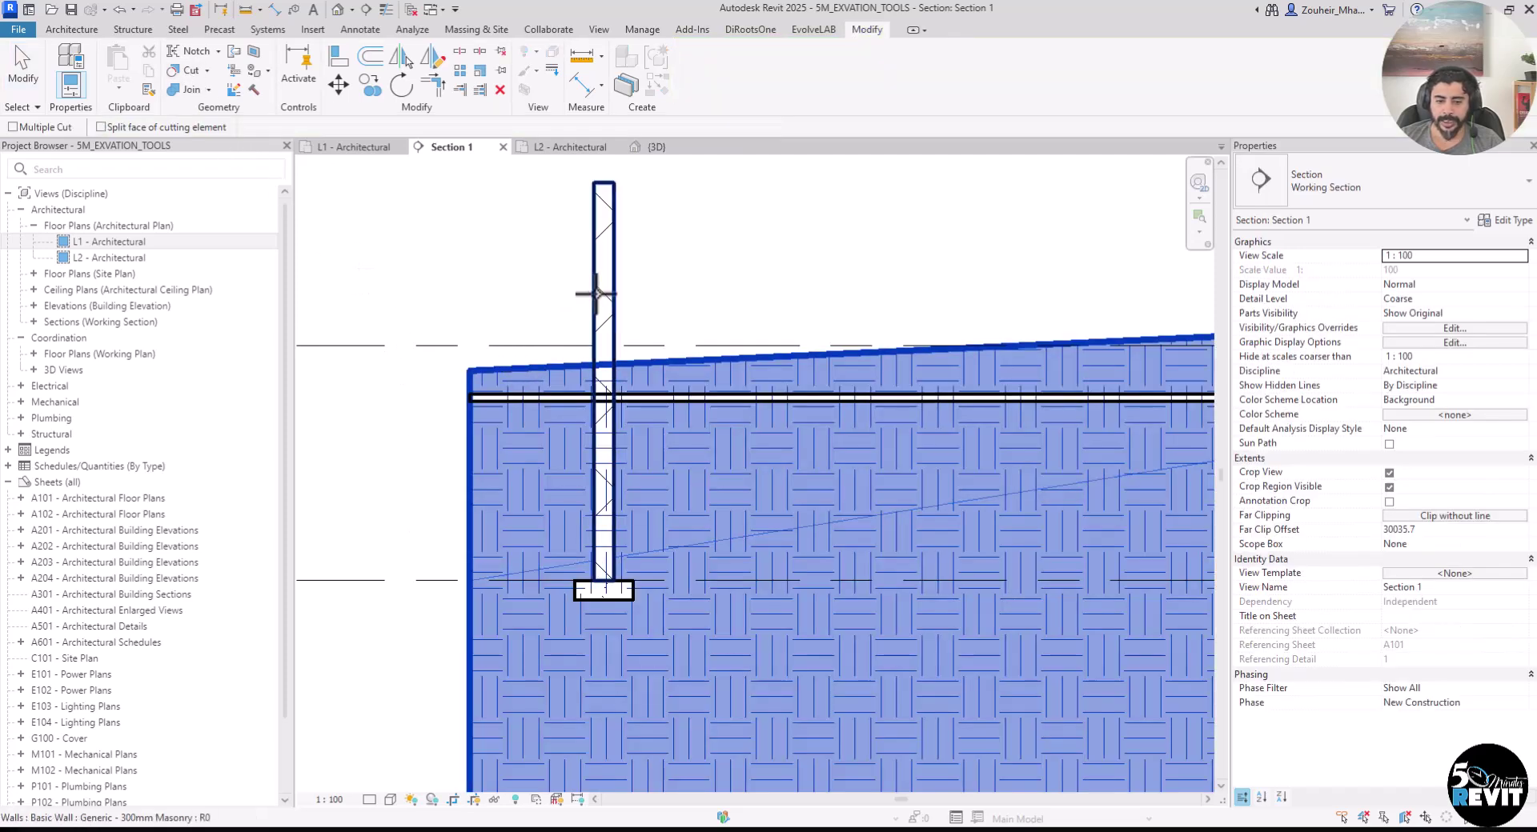
left_click(596, 294)
scroll(656, 645, "up", 2)
middle_click_drag(682, 671, 689, 713)
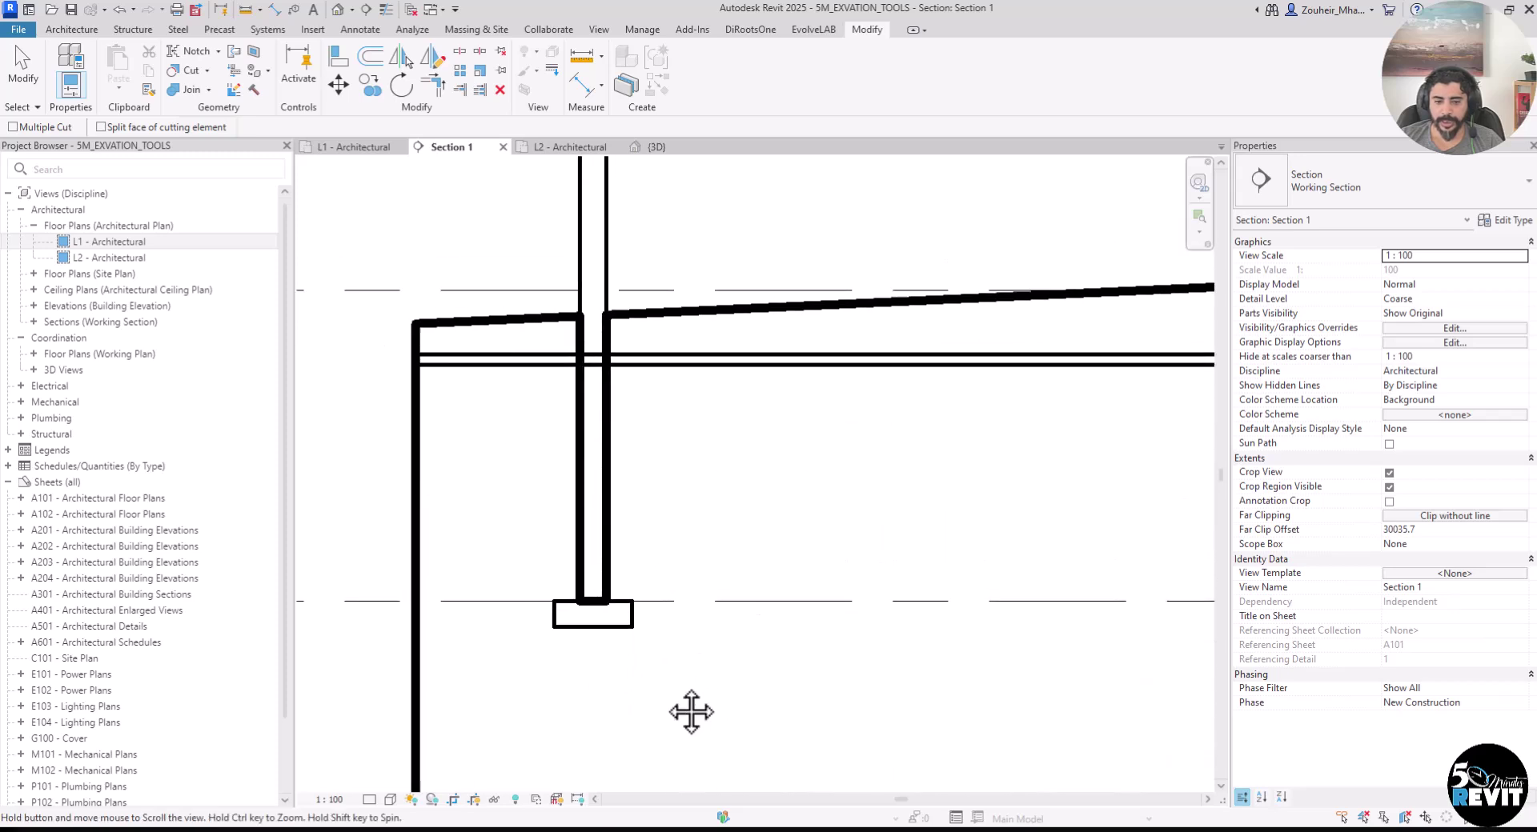
middle_click_drag(559, 482, 562, 513)
scroll(610, 512, "up", 2)
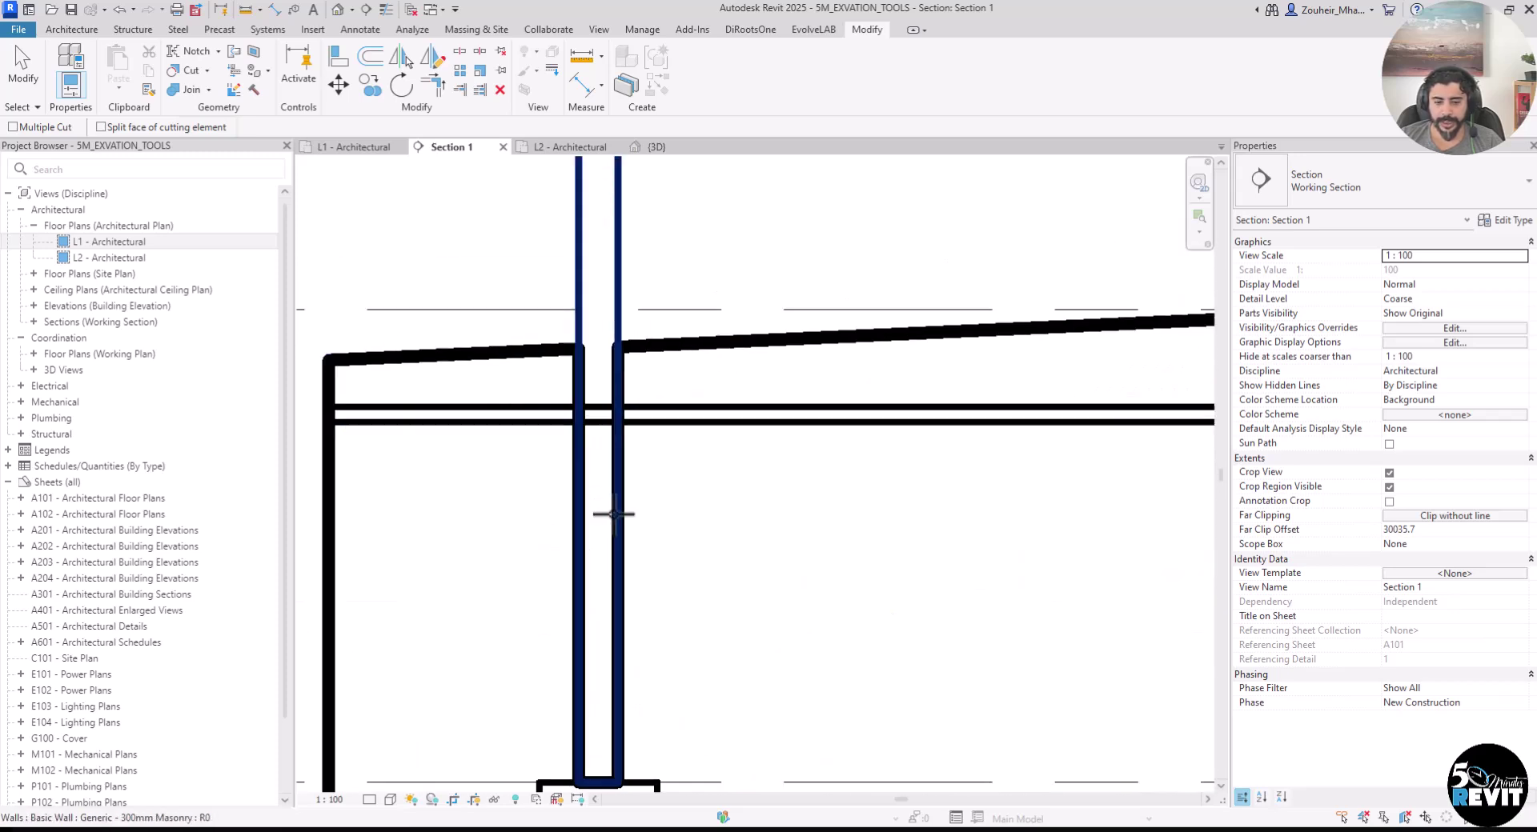
scroll(613, 510, "down", 1)
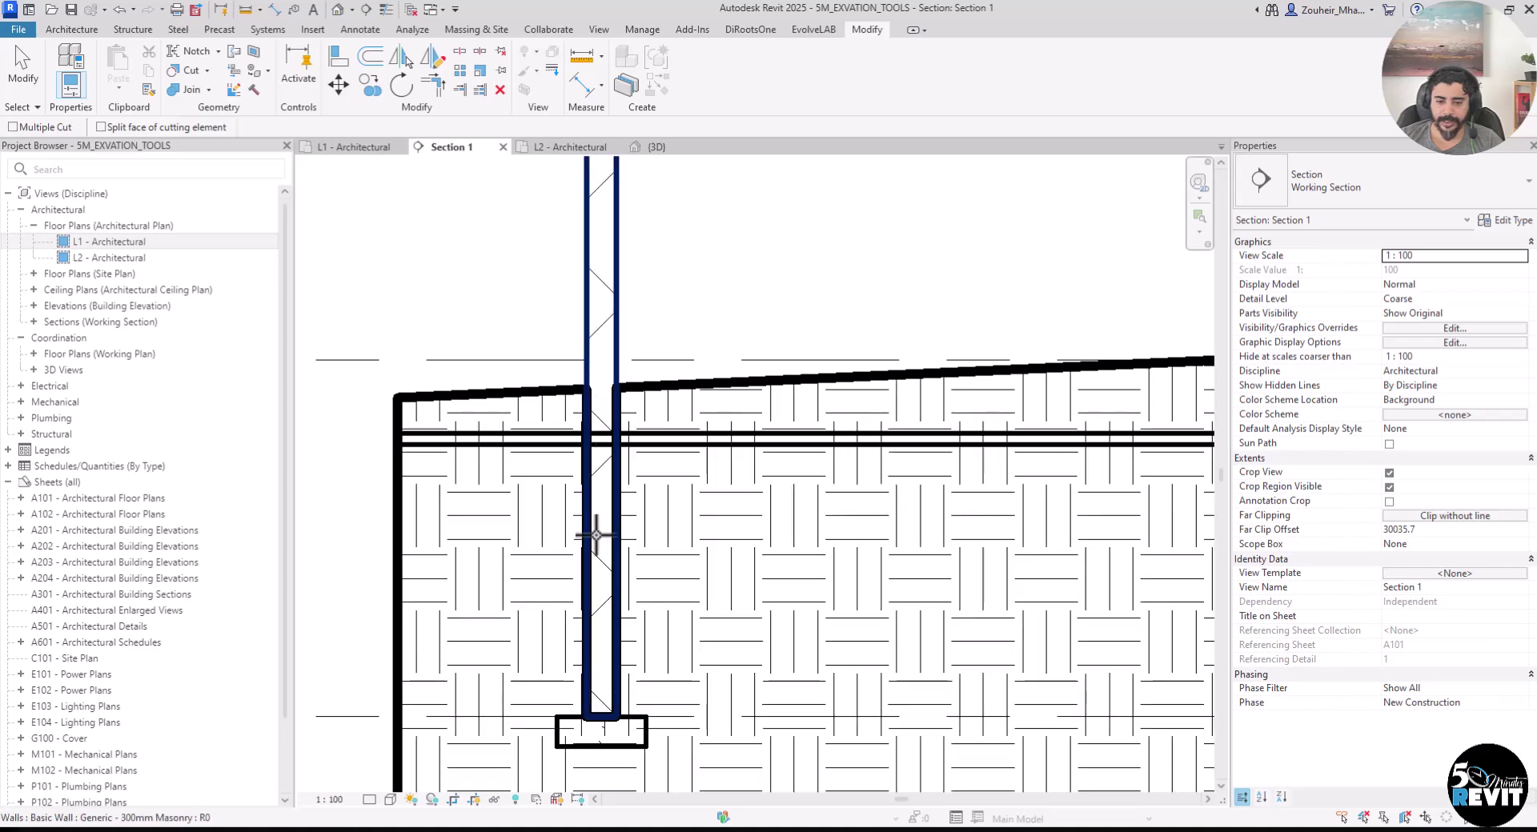
Step: Cut the toposolid with the foundation under the masonry wall using Cut Geometry
middle_click_drag(633, 686, 628, 538)
scroll(582, 590, "up", 2)
middle_click_drag(586, 596, 612, 563)
mouse_move(679, 667)
middle_mouse_down()
mouse_move(693, 597)
mouse_move(643, 595)
mouse_move(669, 625)
middle_mouse_up()
scroll(617, 574, "down", 2)
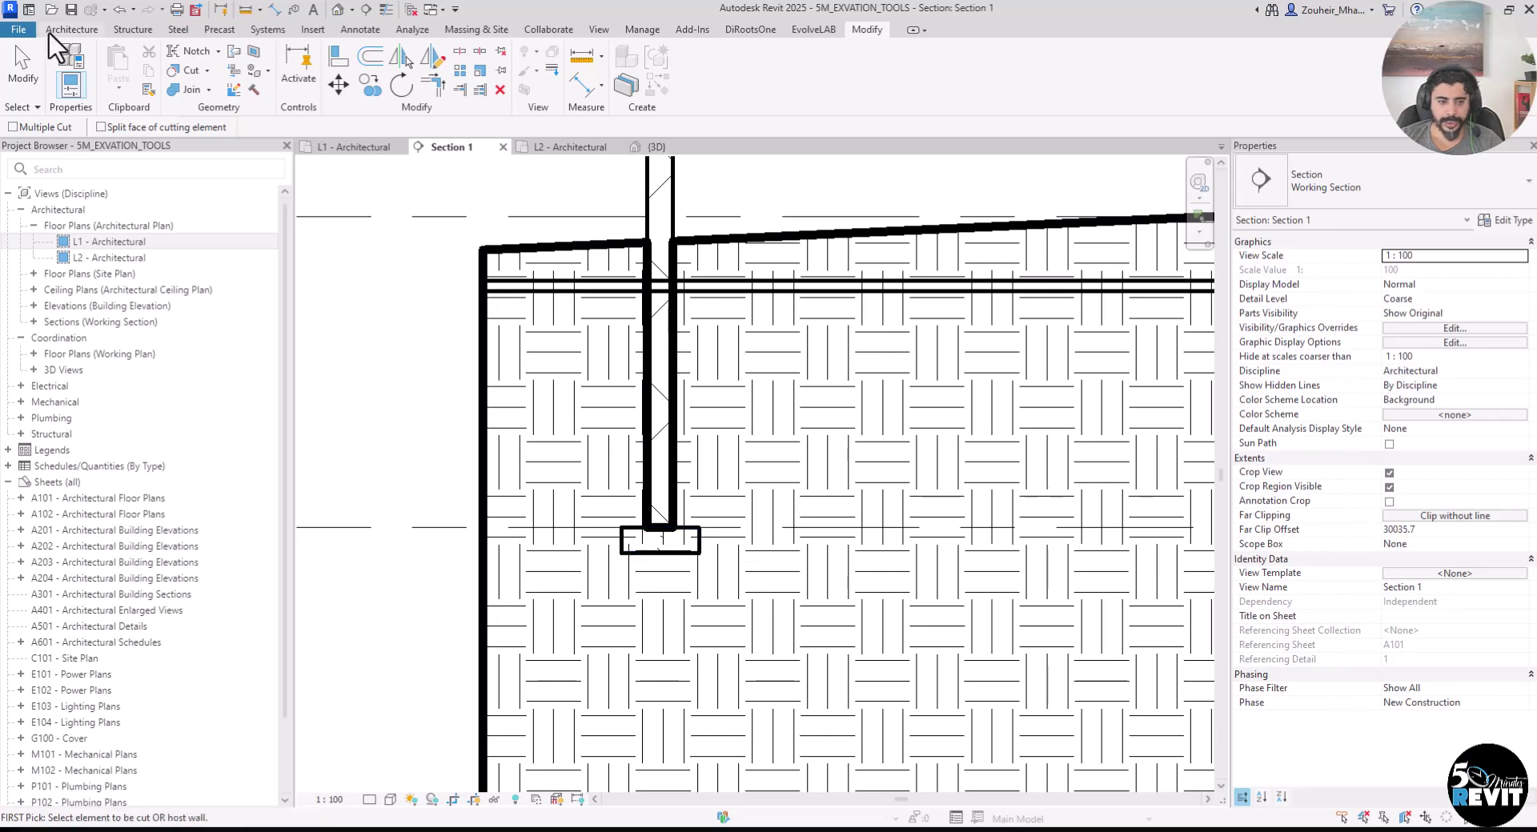
left_click(189, 85)
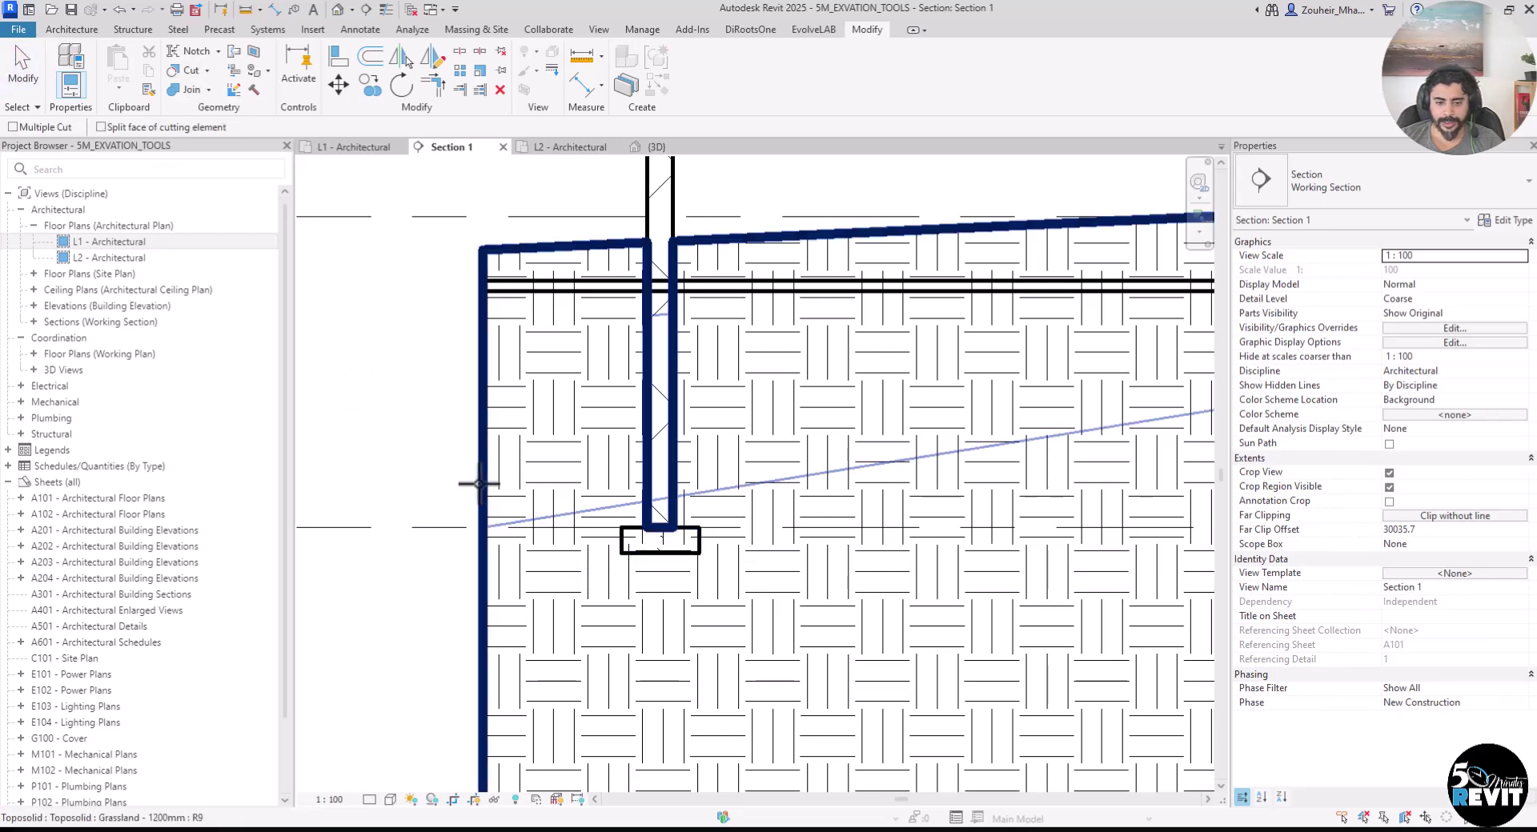
left_click(489, 464)
left_click(694, 540)
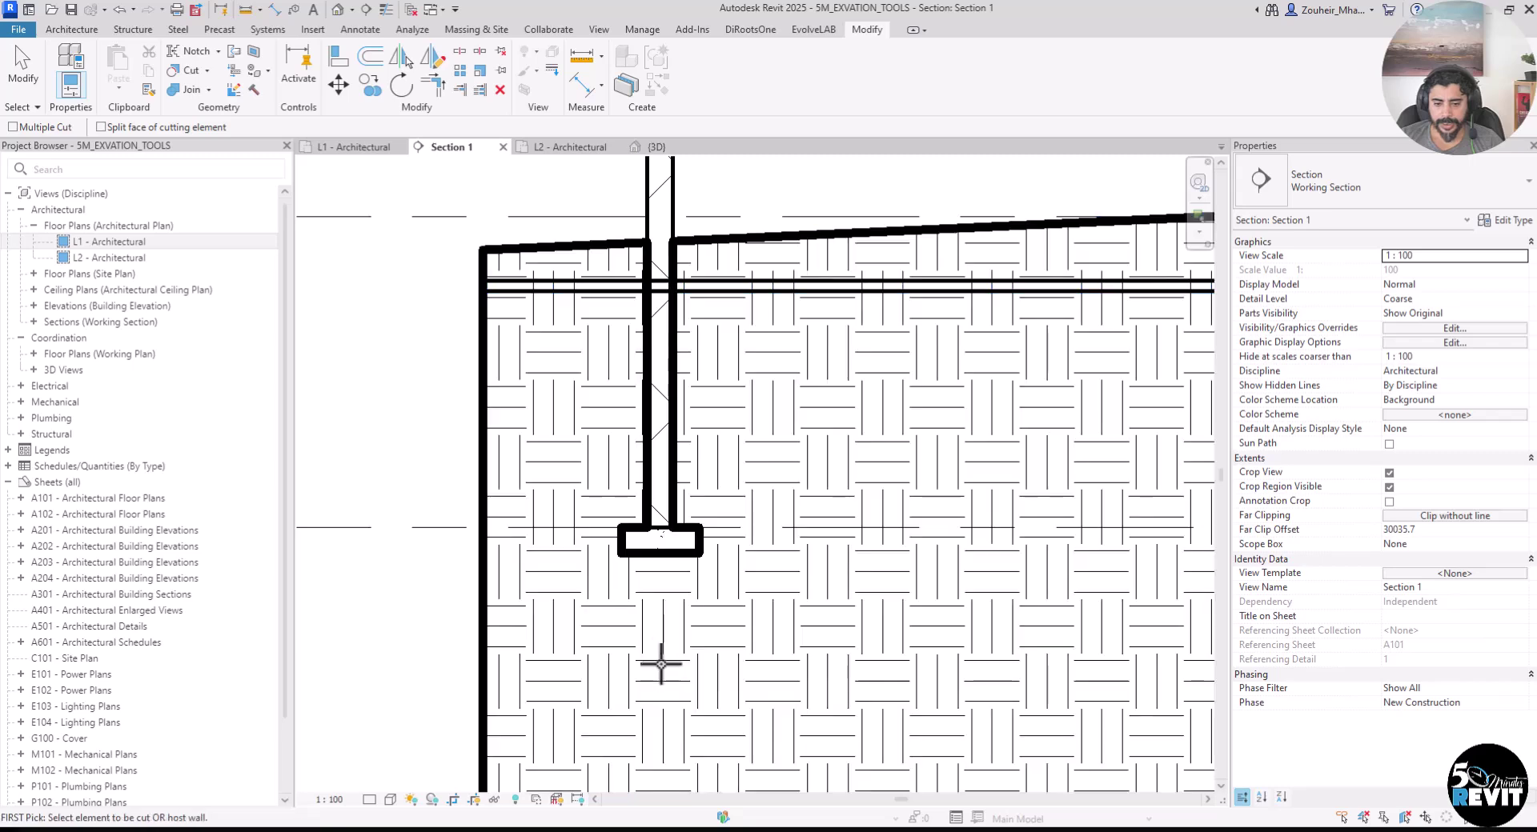
Step: Set the section's visual style to Shaded and inspect the wall and footing cuts in the toposolid
scroll(648, 626, "up", 2)
scroll(648, 621, "down", 4)
middle_click_drag(750, 594, 721, 518)
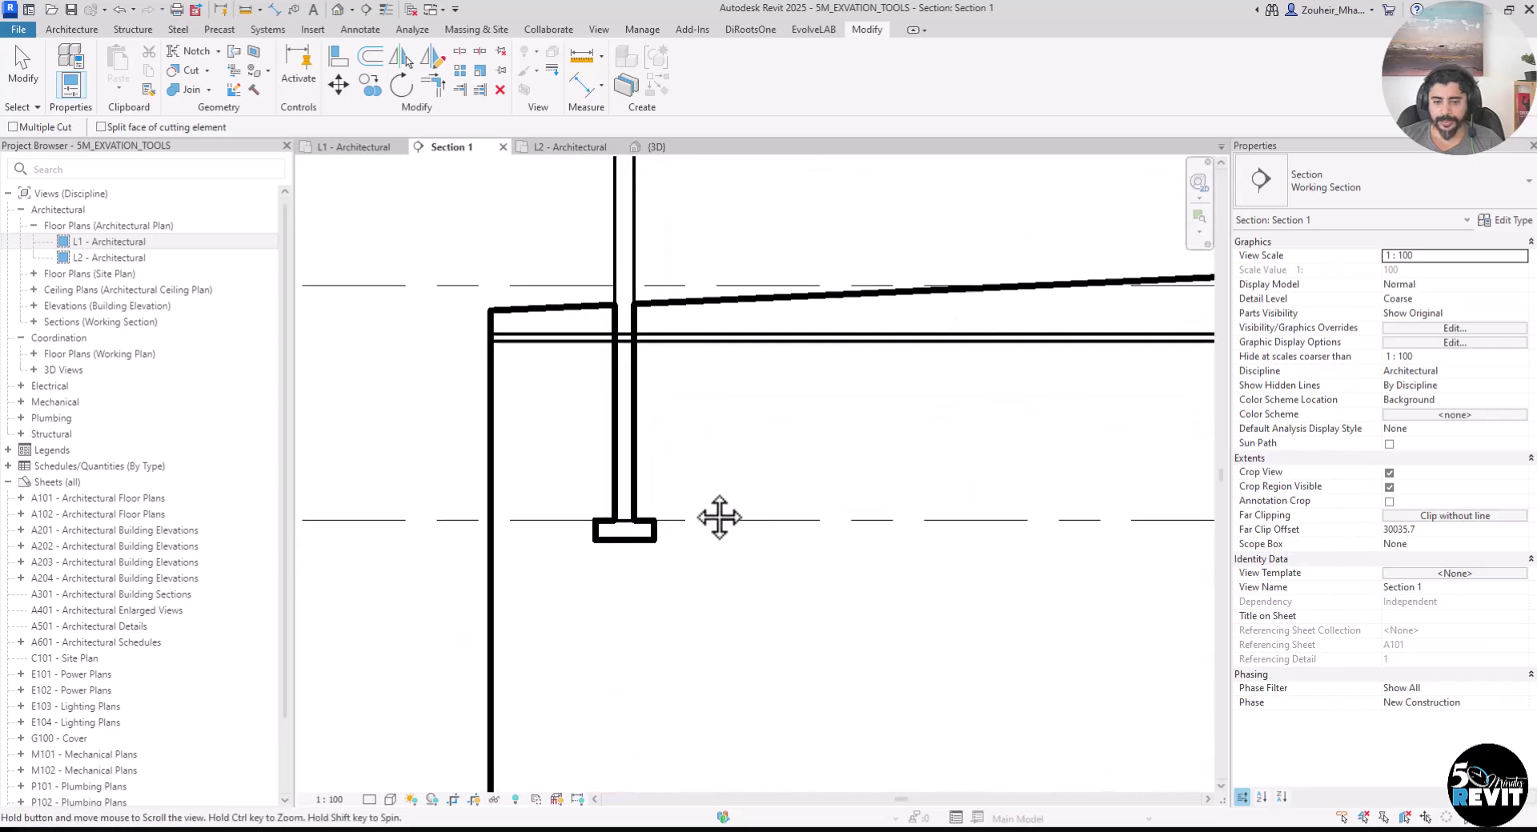
left_click(389, 799)
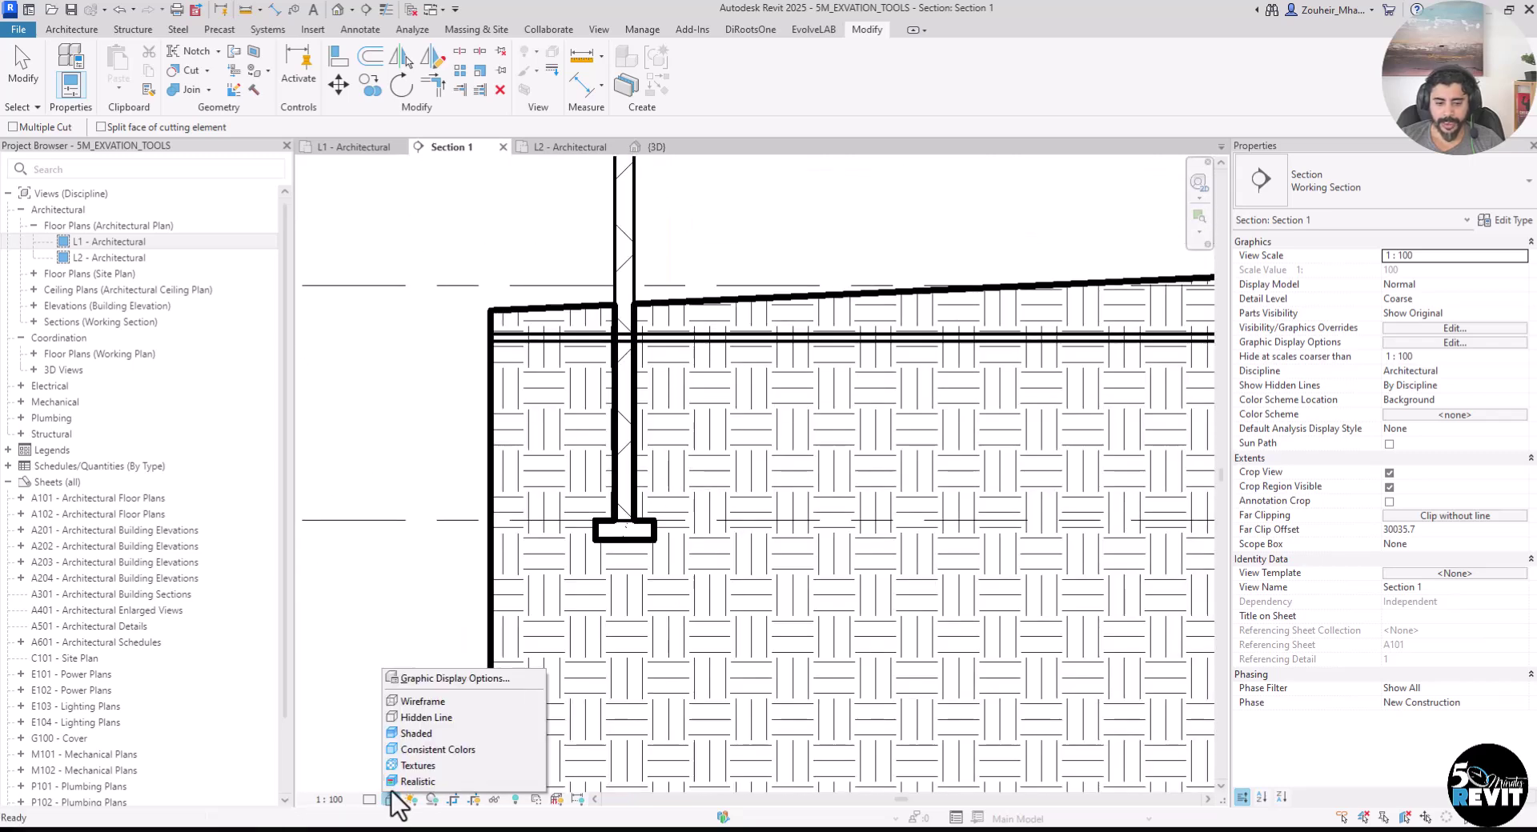
left_click(409, 746)
middle_click_drag(582, 609, 585, 725)
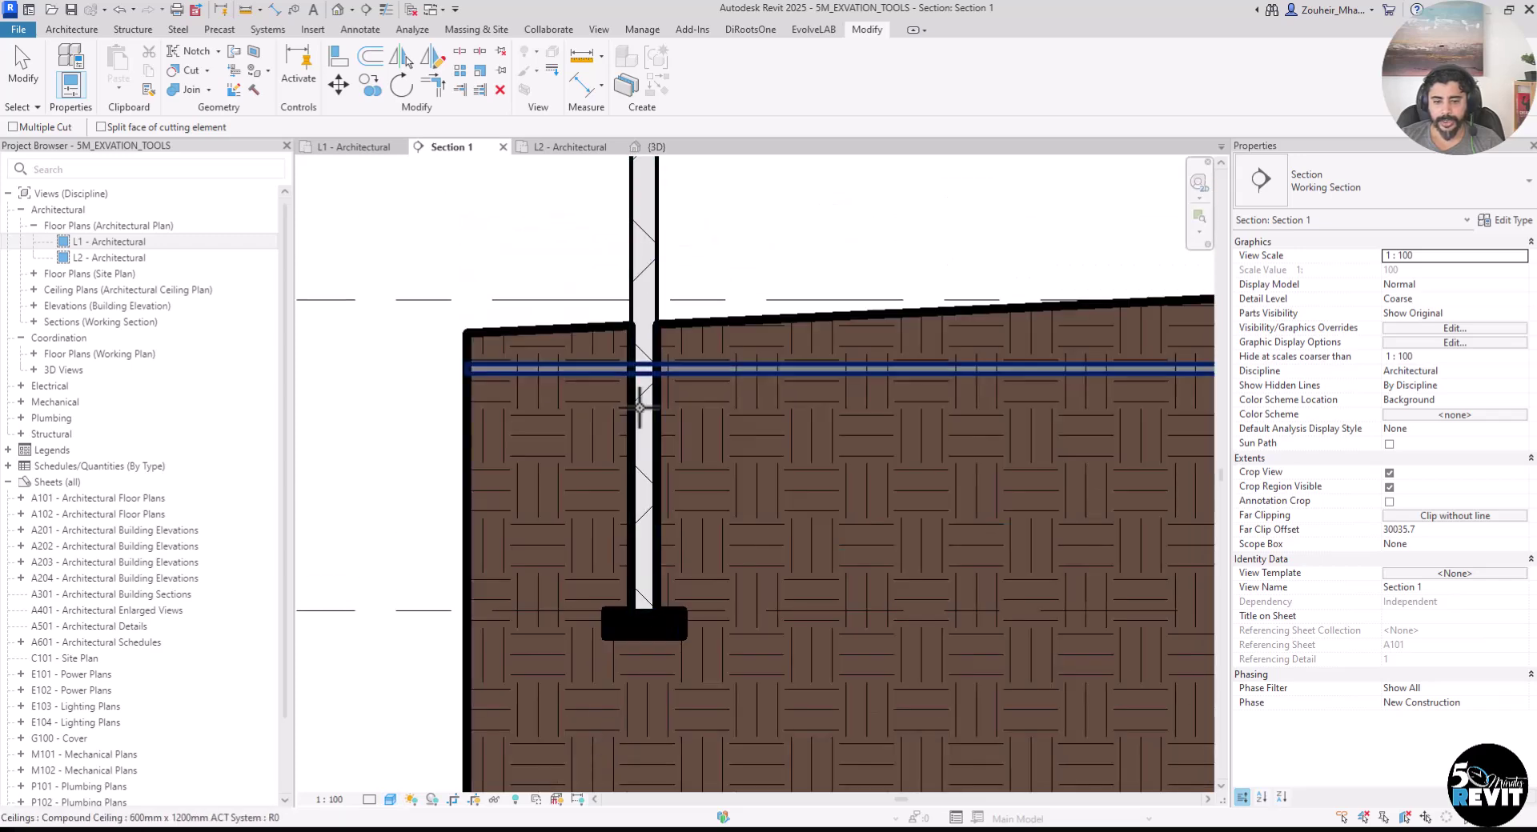
scroll(638, 425, "up", 2)
scroll(651, 553, "down", 2)
scroll(645, 565, "down", 2)
middle_click_drag(508, 690, 458, 578)
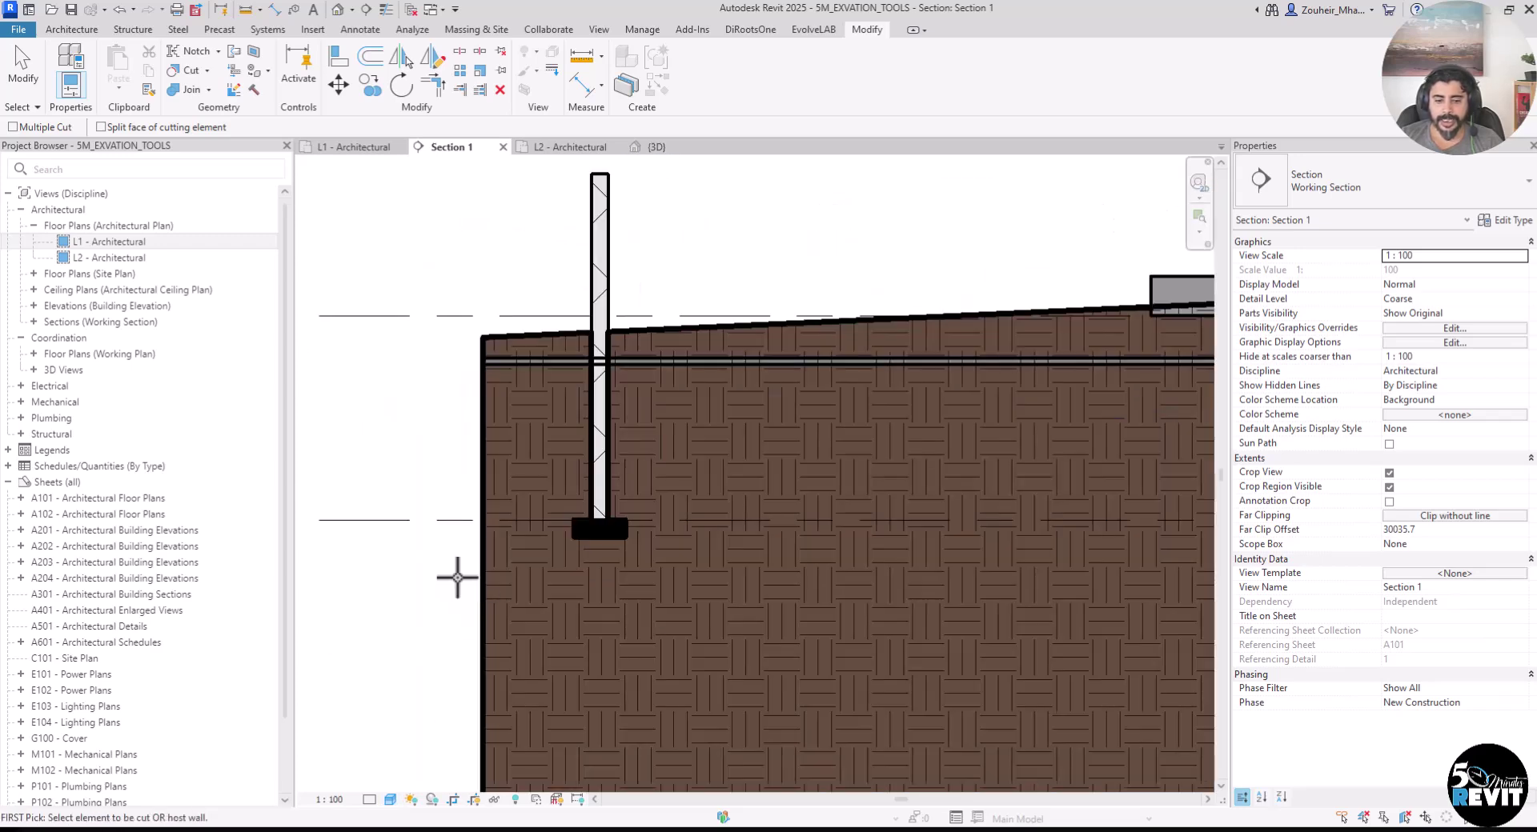
middle_click_drag(596, 658, 576, 614)
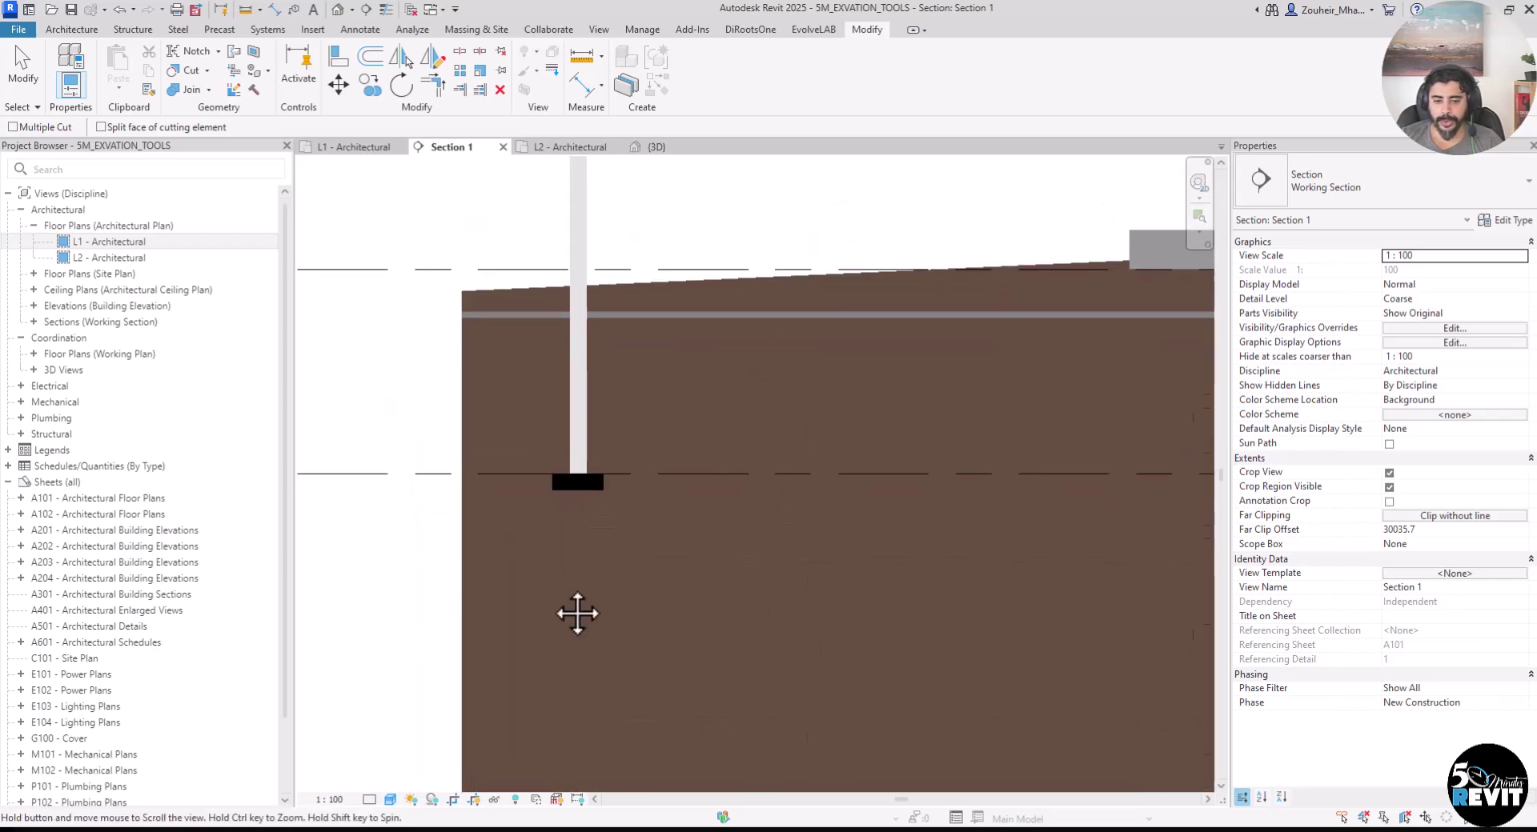
Step: Return the section's visual style to Hidden Line and switch it to Wireframe
left_click(389, 800)
left_click(411, 722)
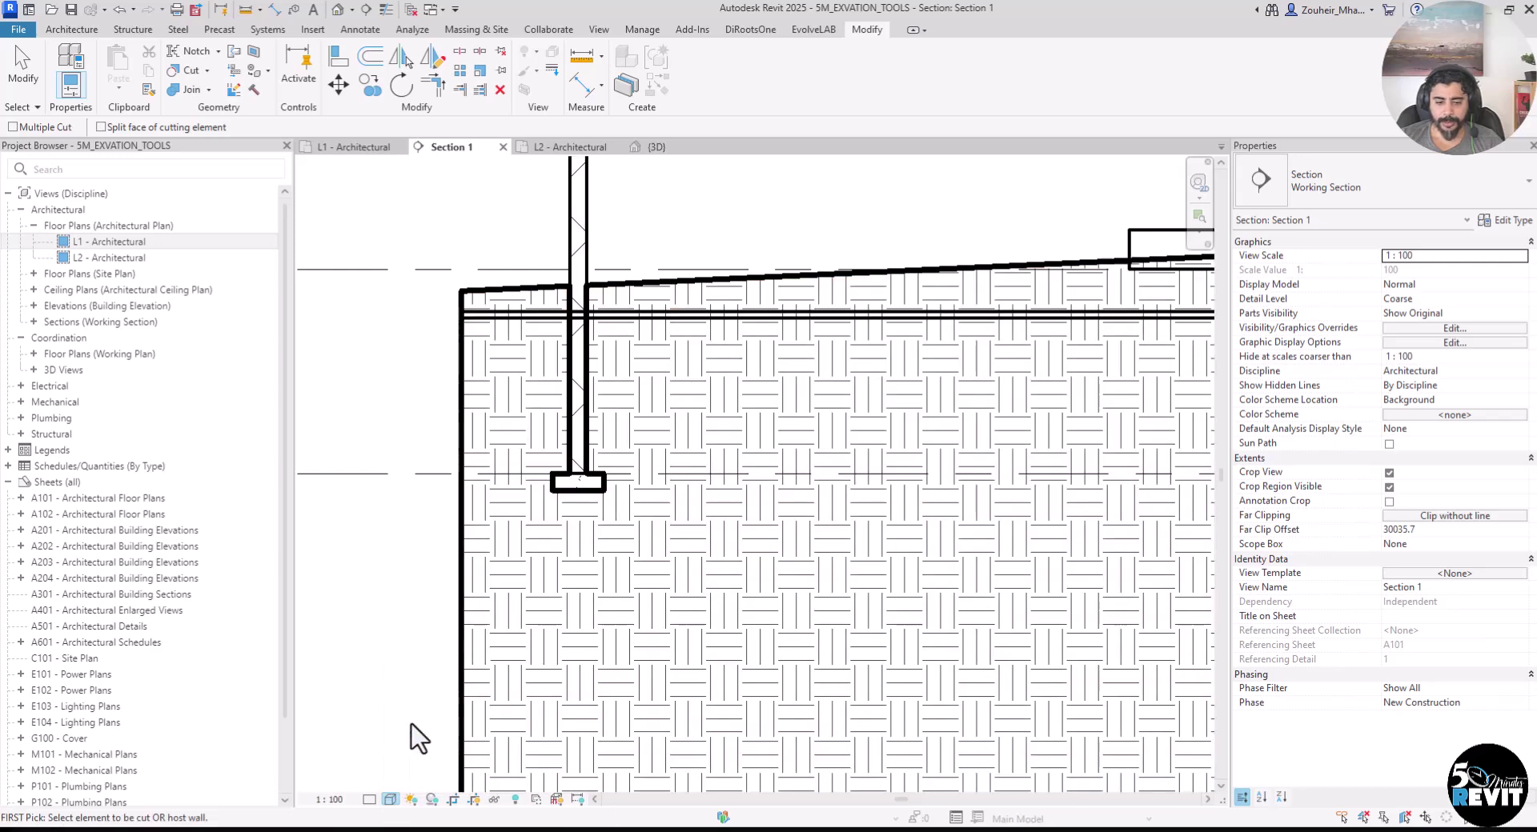
scroll(576, 700, "down", 2)
scroll(514, 625, "down", 1)
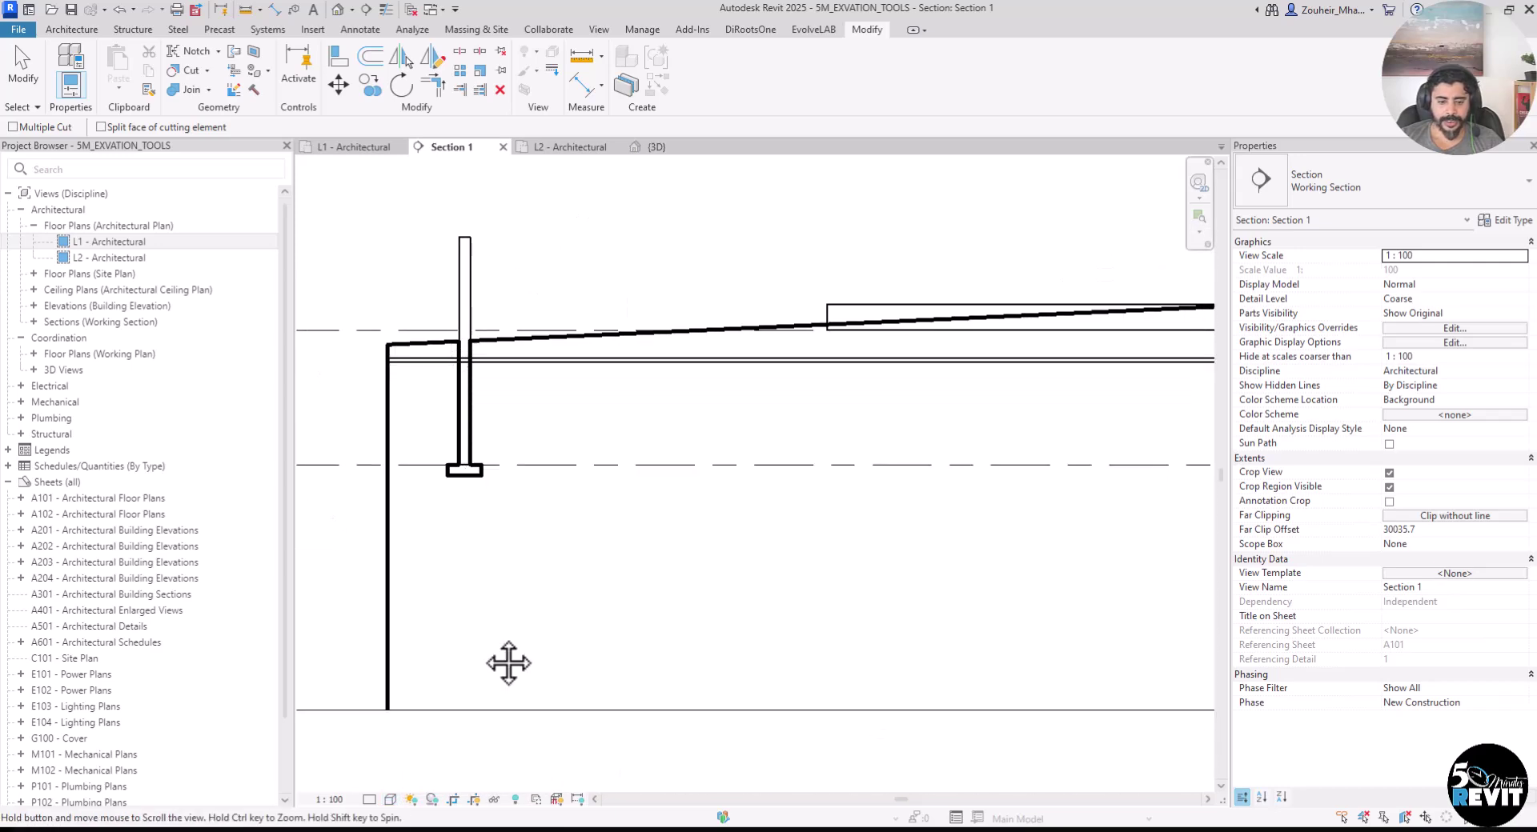
left_click(390, 800)
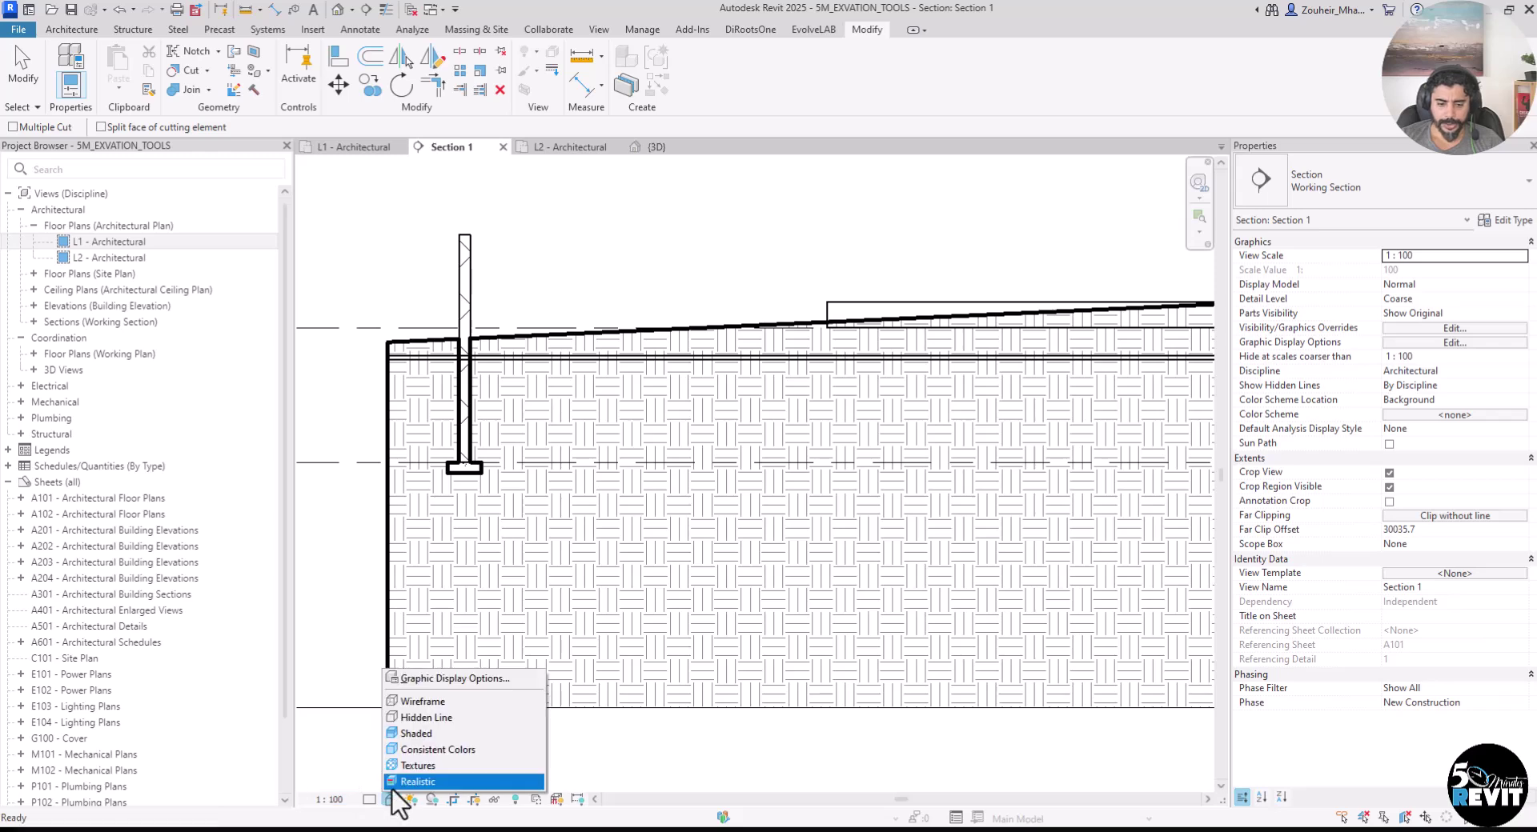
left_click(417, 716)
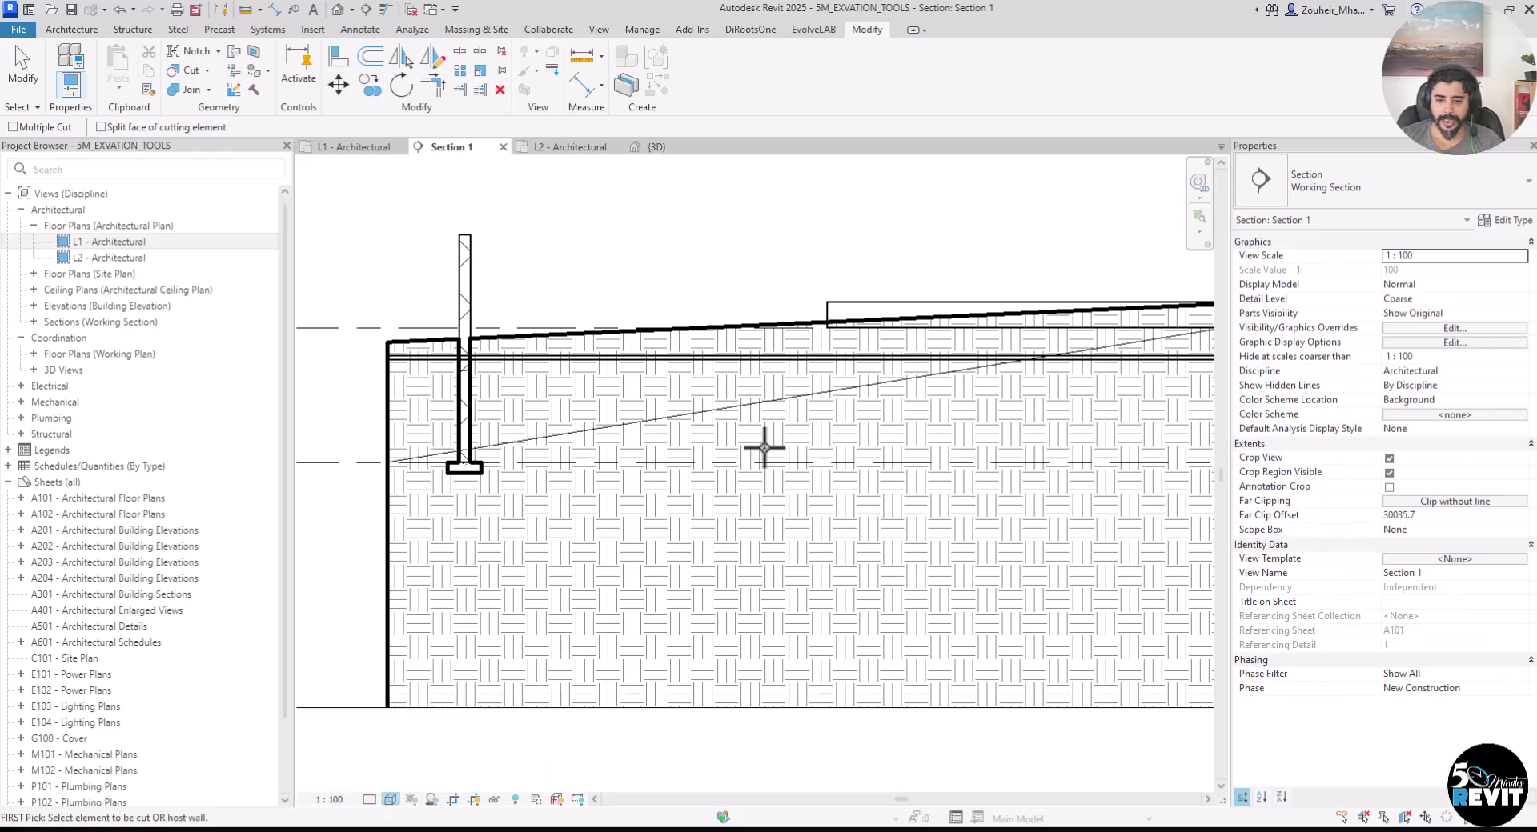
Step: Examine where the floor slab, the ceiling and the pitched roof intersect the toposolid in the section
scroll(710, 507, "up", 5)
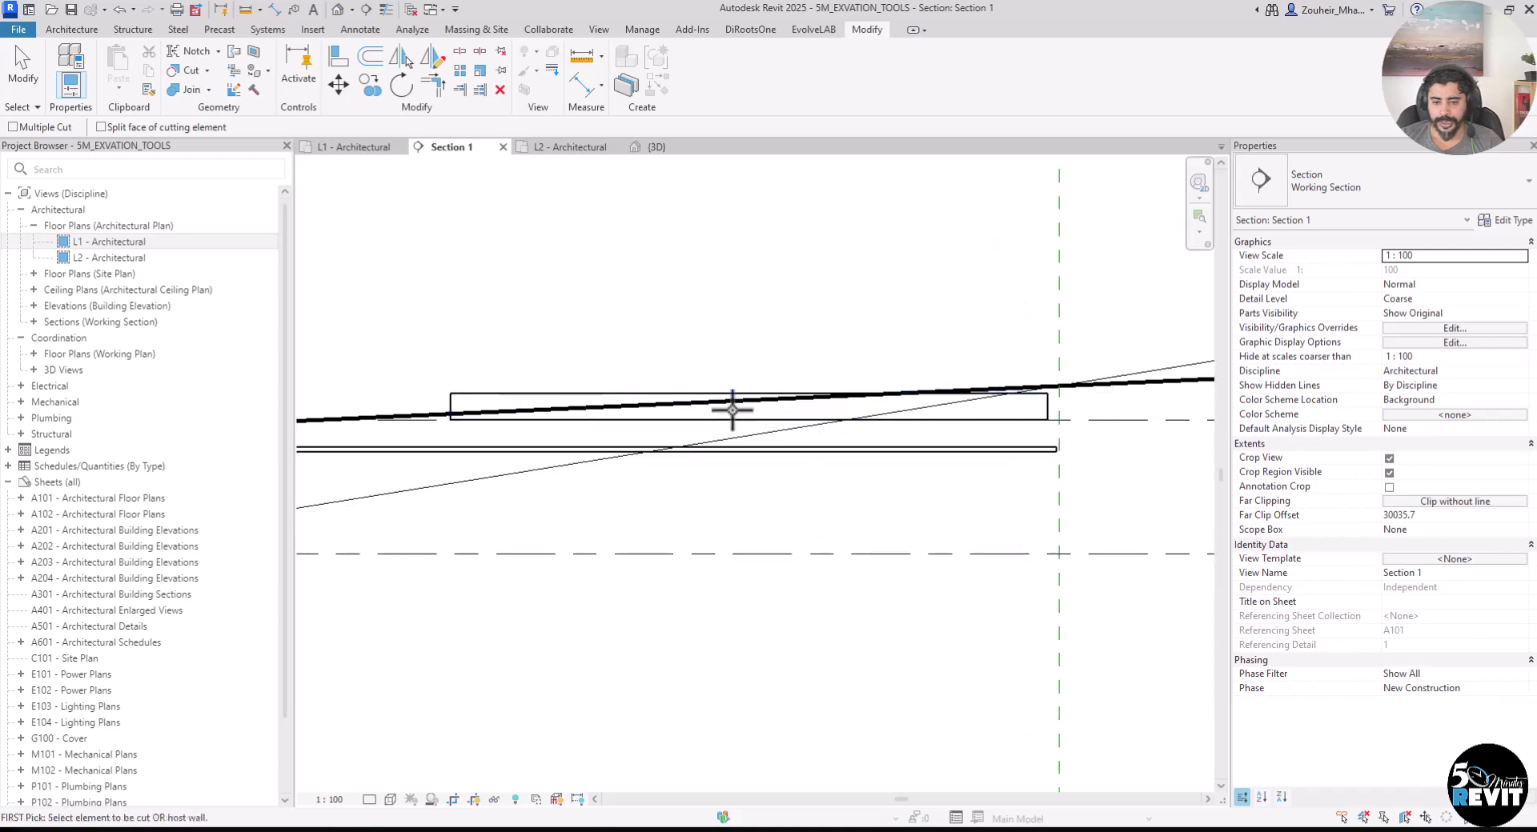
scroll(805, 521, "down", 1)
middle_click_drag(809, 521, 649, 532)
middle_click_drag(861, 570, 708, 580)
middle_click_drag(963, 565, 692, 565)
scroll(779, 430, "up", 4)
scroll(818, 445, "down", 4)
scroll(818, 447, "down", 2)
mouse_move(509, 732)
middle_mouse_down()
mouse_move(635, 687)
mouse_move(618, 669)
mouse_move(684, 686)
middle_mouse_up()
scroll(621, 668, "down", 2)
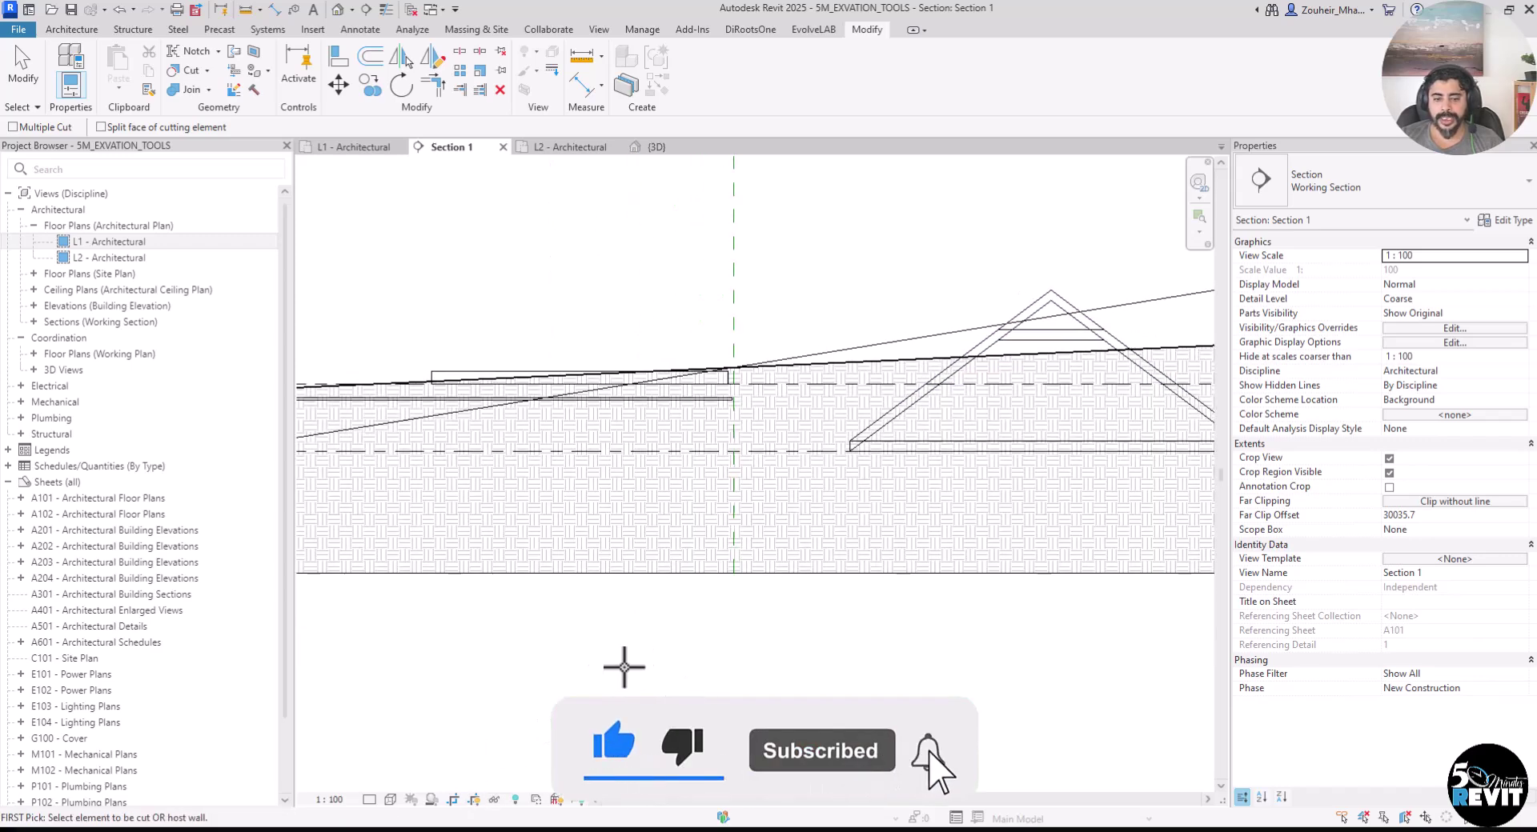
Step: End the Cut Geometry command and set the section's visual style to Shaded to show the roof in the toposolid
left_click(22, 64)
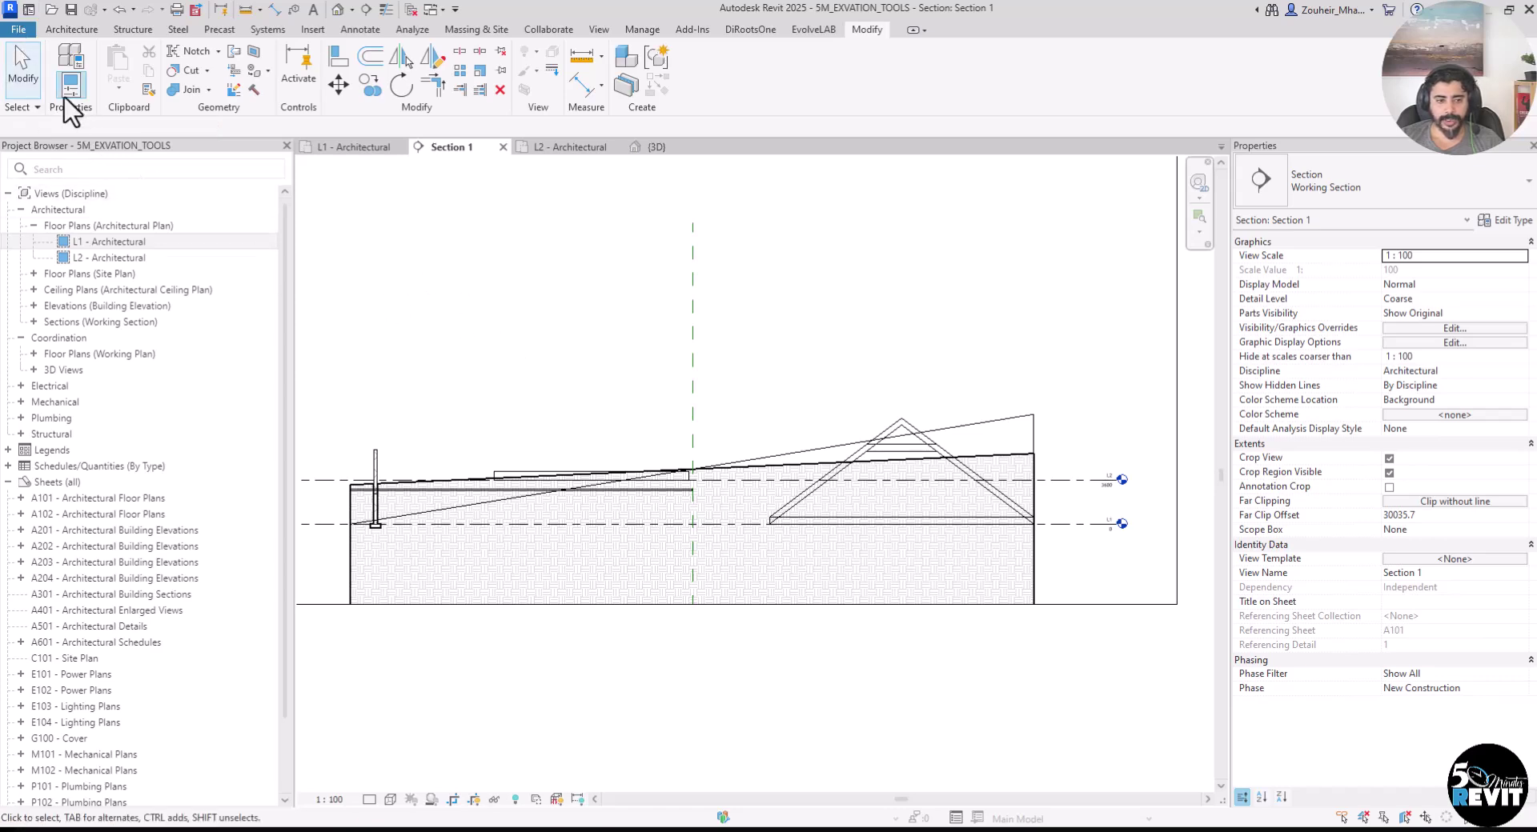
scroll(543, 340, "down", 1)
middle_click_drag(570, 364, 580, 381)
mouse_move(618, 653)
middle_mouse_down()
mouse_move(669, 661)
mouse_move(610, 678)
middle_mouse_up()
left_click(390, 800)
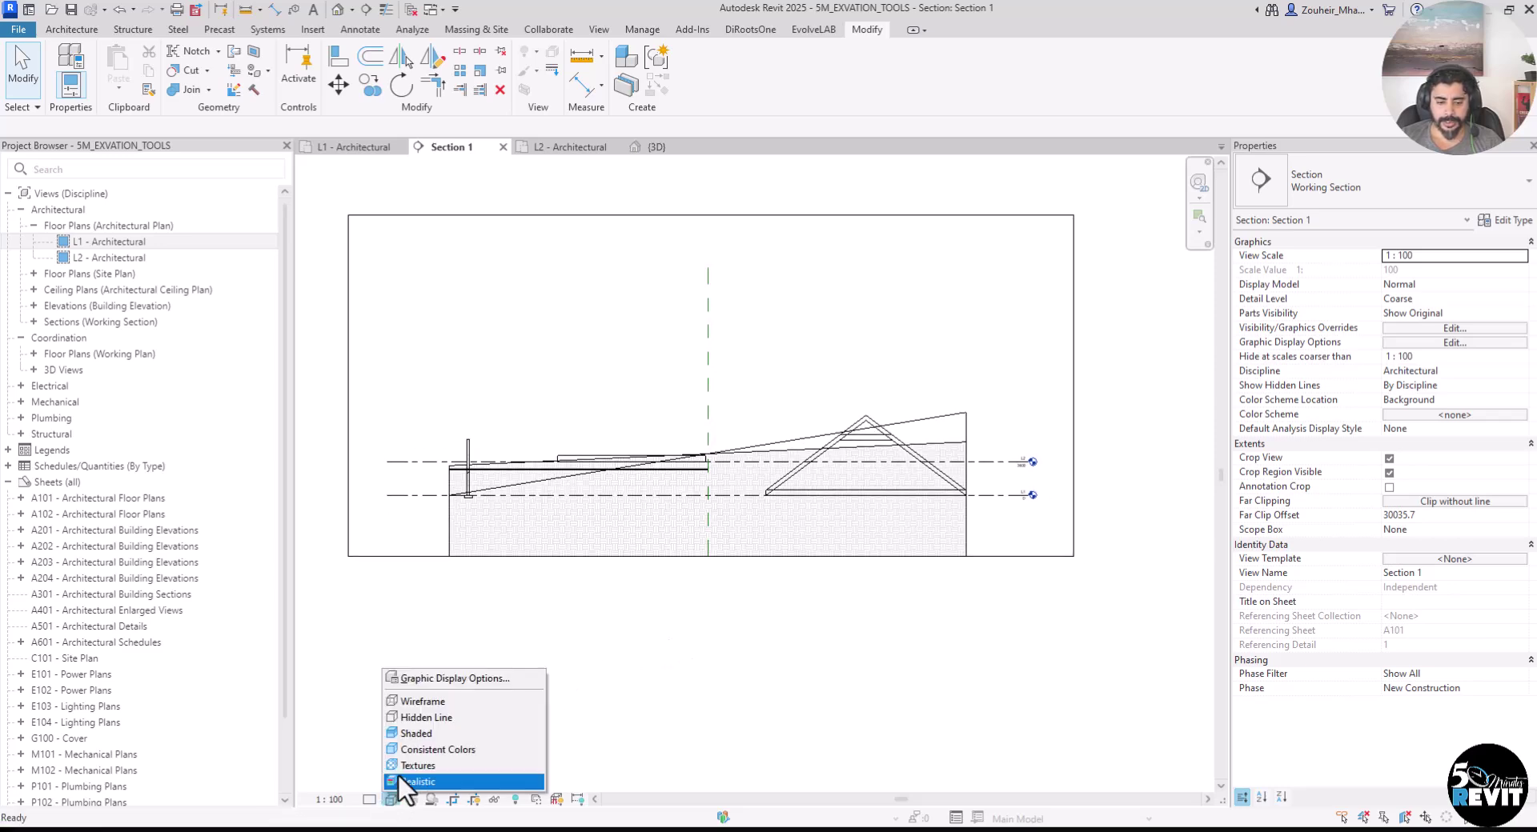
left_click(416, 741)
scroll(794, 498, "up", 2)
scroll(796, 502, "up", 2)
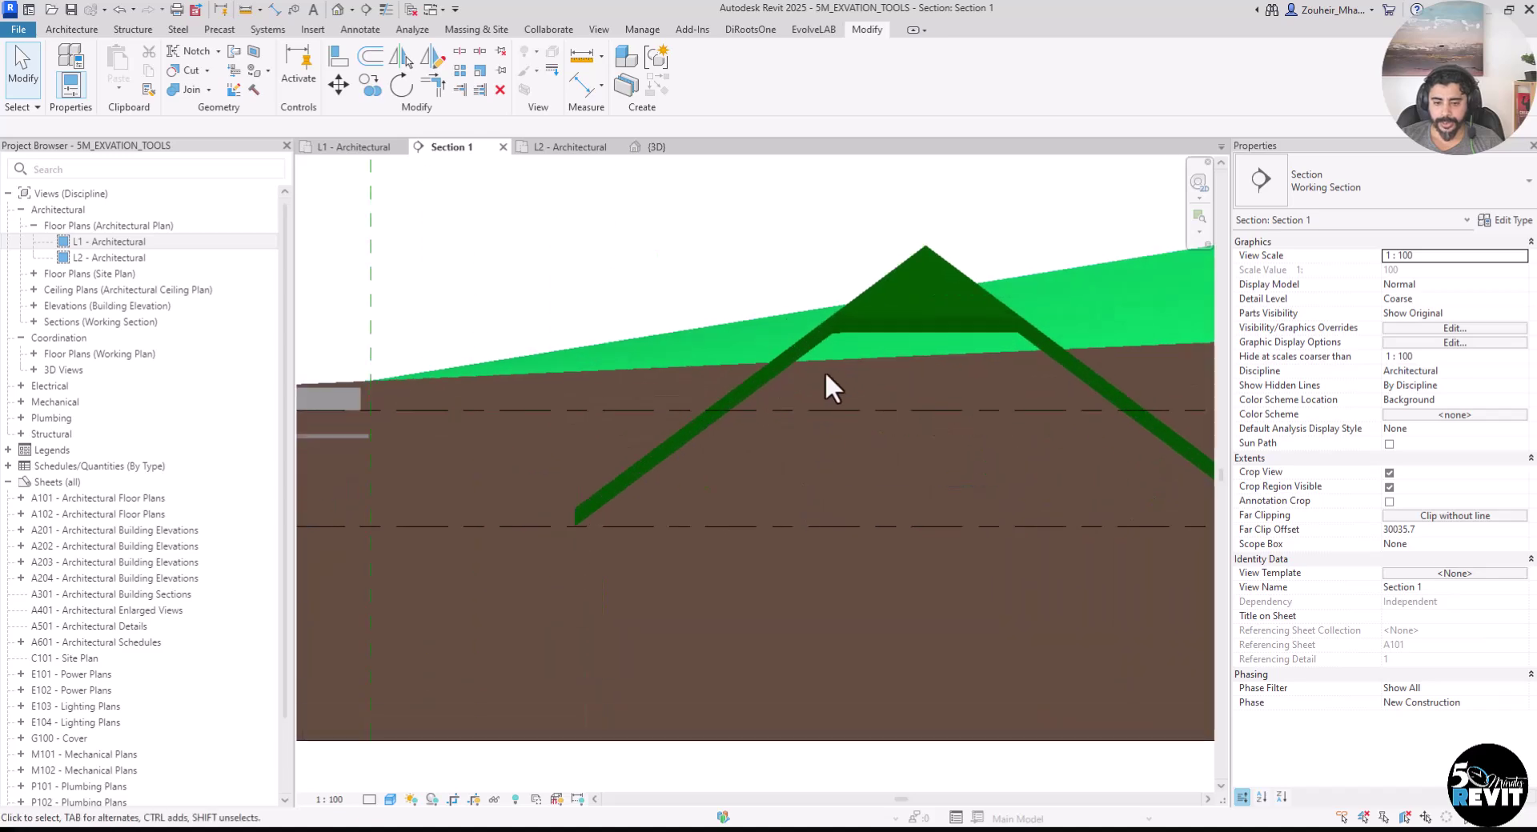
Step: Review how the wall, floor slab, ceiling and roof sit along the whole toposolid section
scroll(746, 476, "down", 5)
middle_click_drag(632, 576, 868, 558)
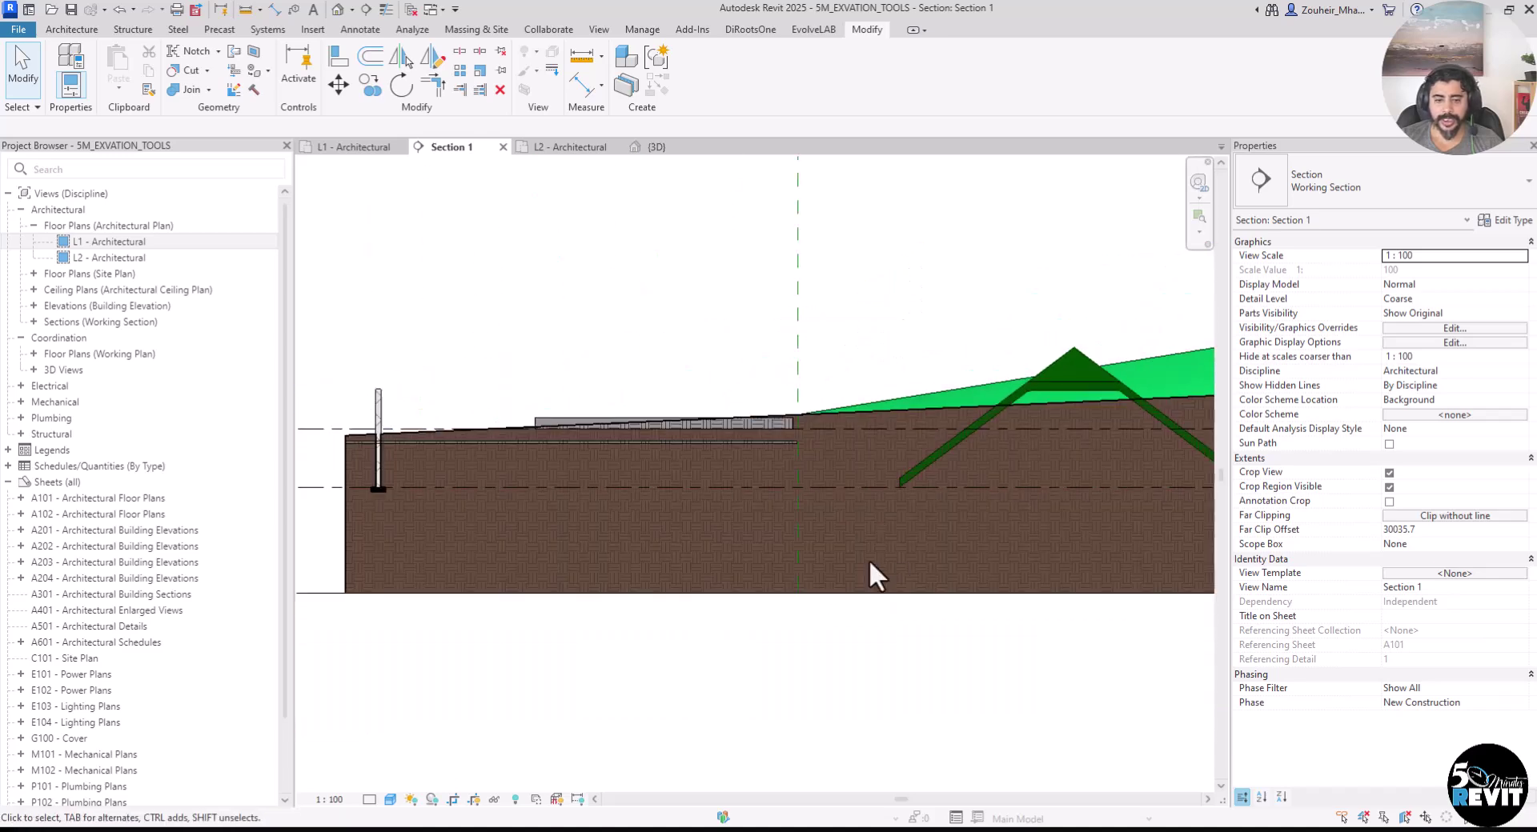
scroll(639, 428, "up", 3)
middle_click_drag(620, 550, 861, 549)
middle_click_drag(702, 569, 542, 562)
middle_click_drag(920, 528, 780, 557)
middle_click_drag(751, 613, 781, 580)
middle_click_drag(644, 569, 648, 611)
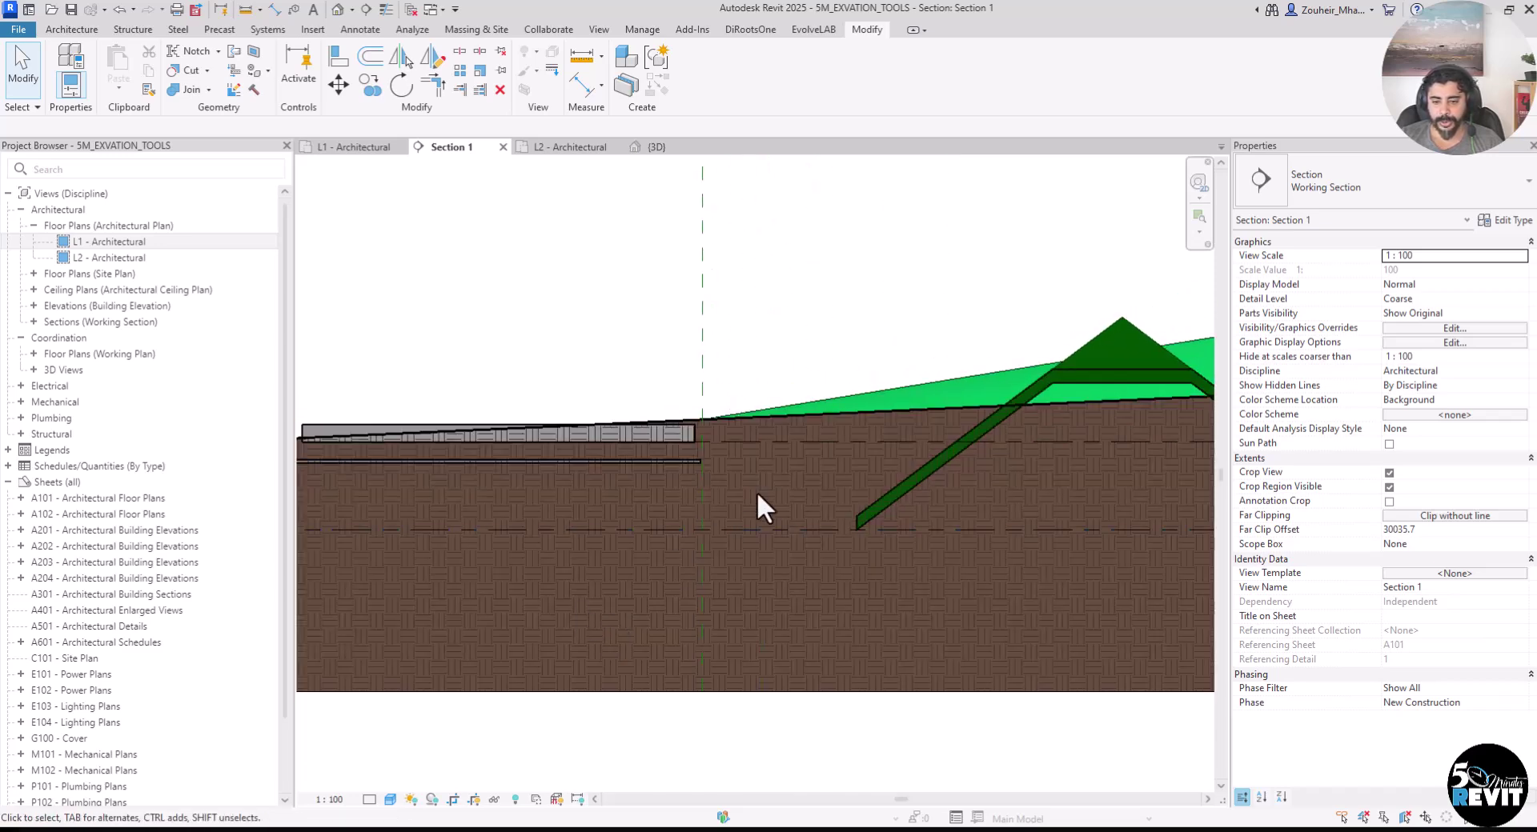
Step: Excavate the toposolid with the floor slab in the section using the Excavate tool
left_click(771, 416)
middle_click_drag(797, 673, 743, 634)
scroll(788, 549, "down", 1)
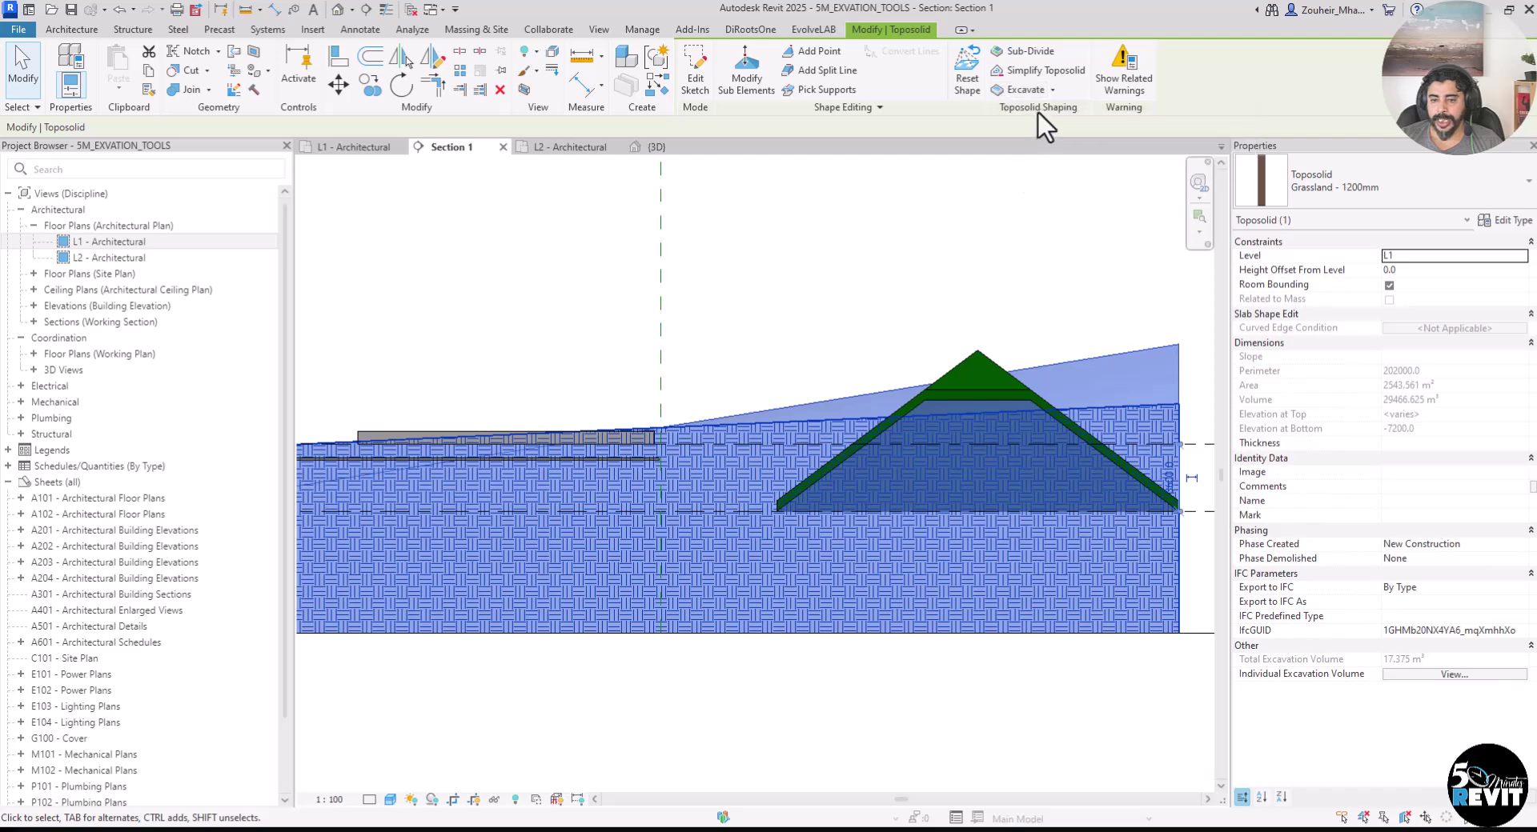
left_click(1053, 93)
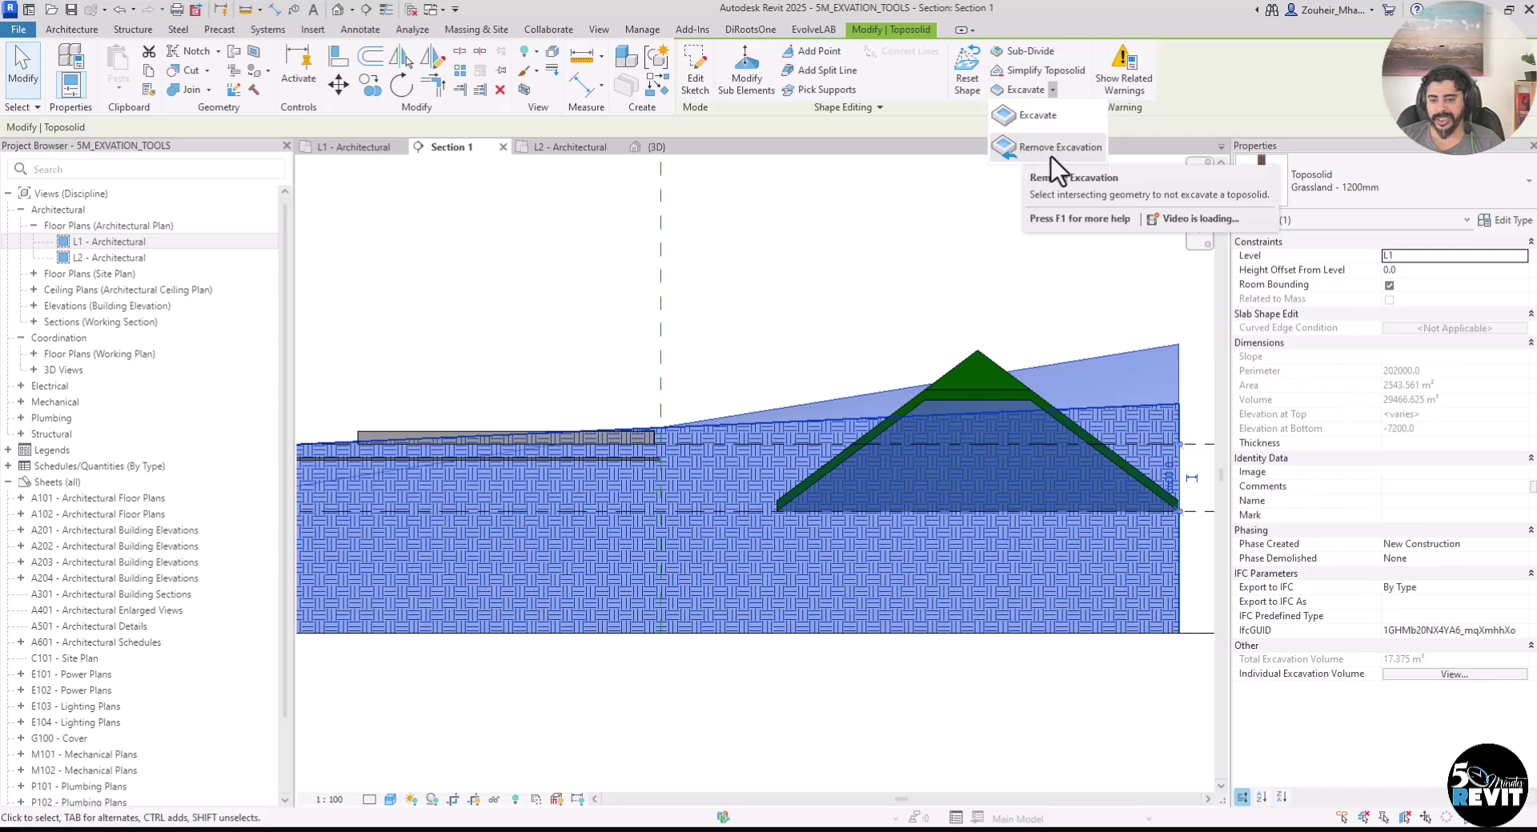
left_click(1036, 119)
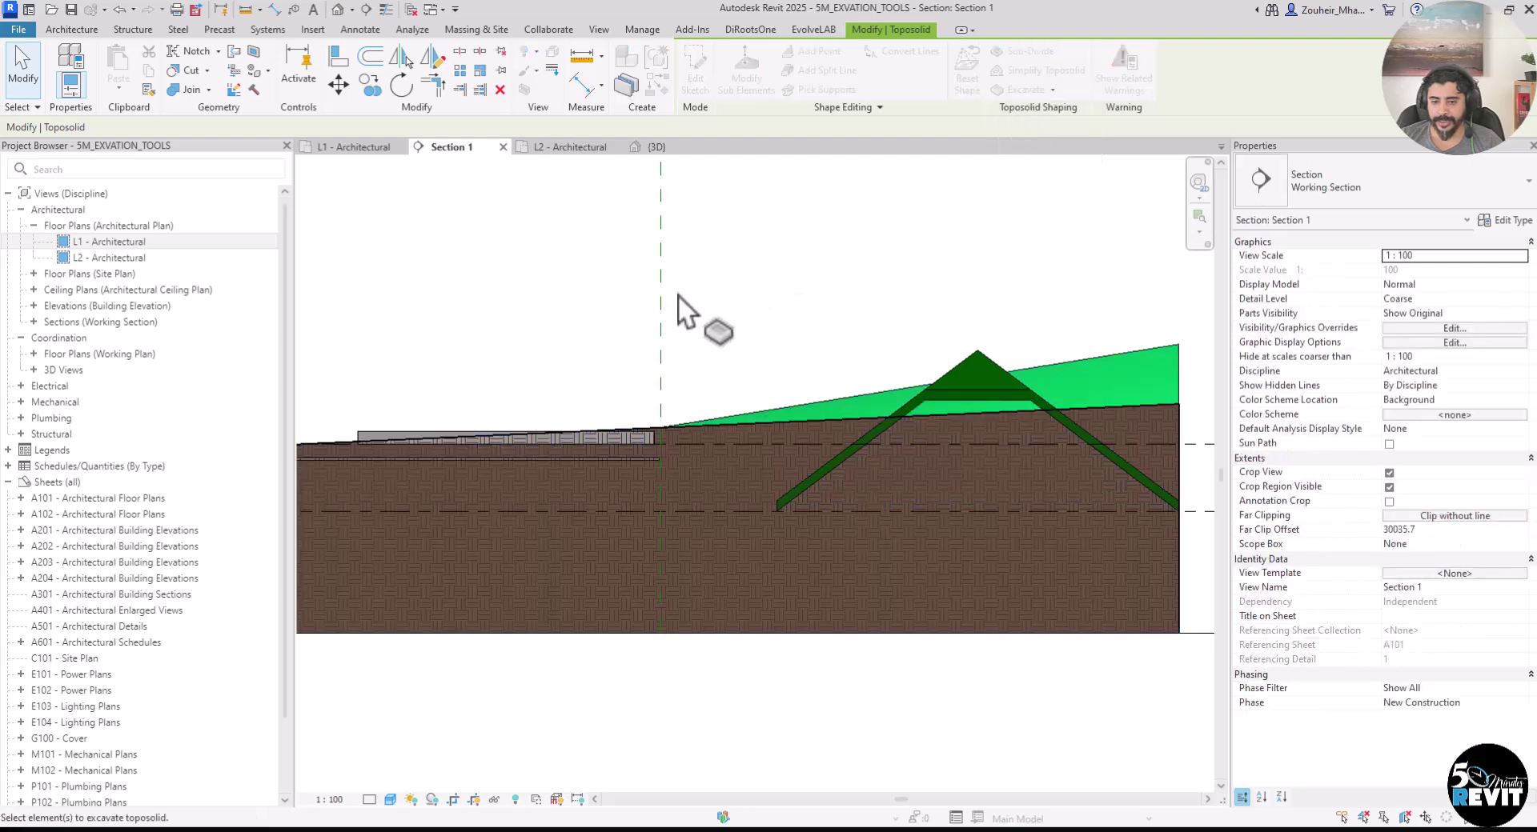
middle_click_drag(712, 296, 878, 299)
scroll(615, 488, "up", 5)
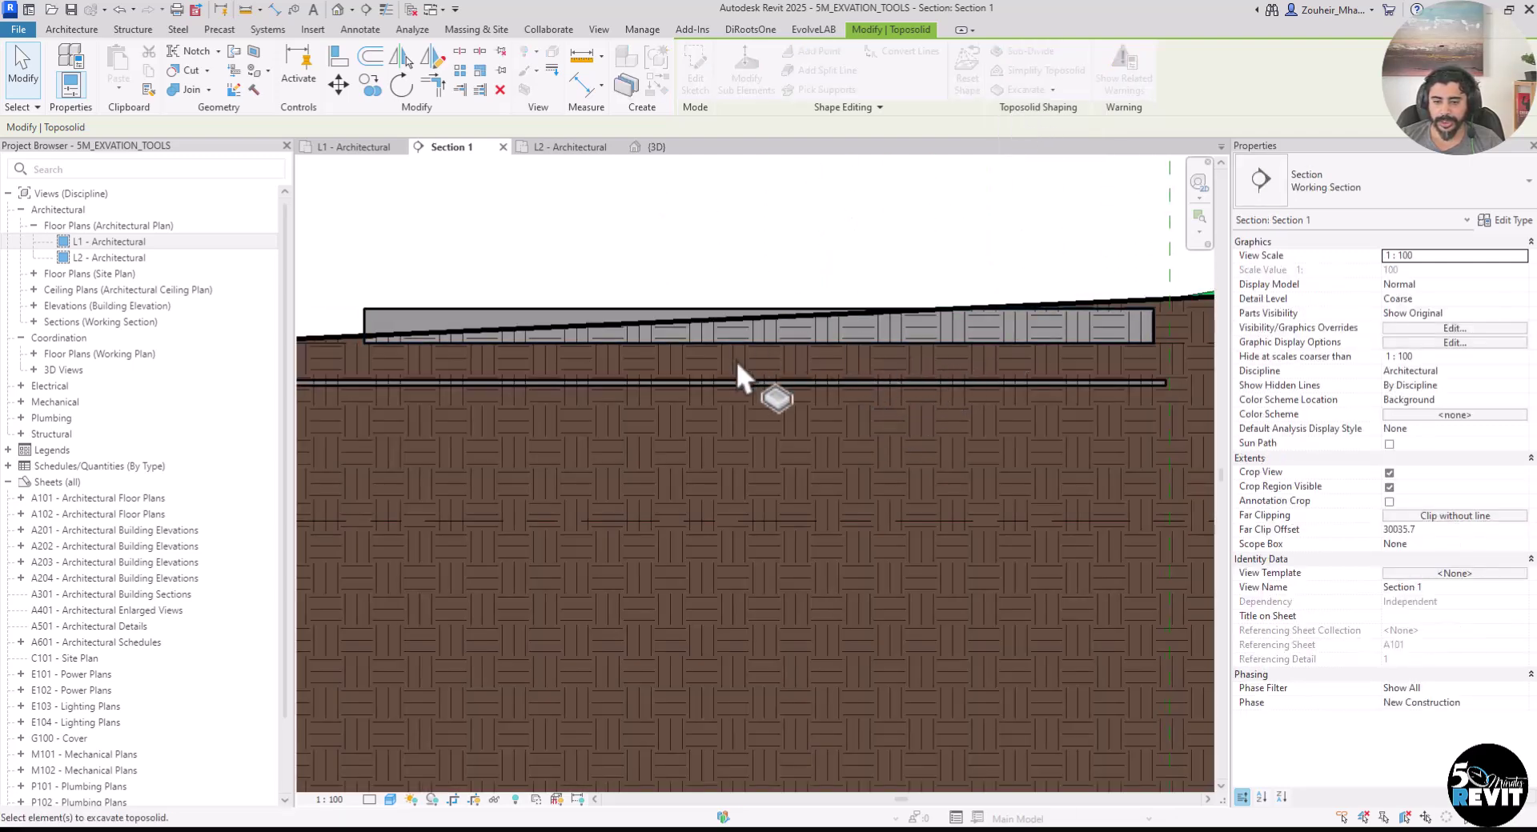
scroll(608, 432, "down", 4)
scroll(587, 434, "up", 3)
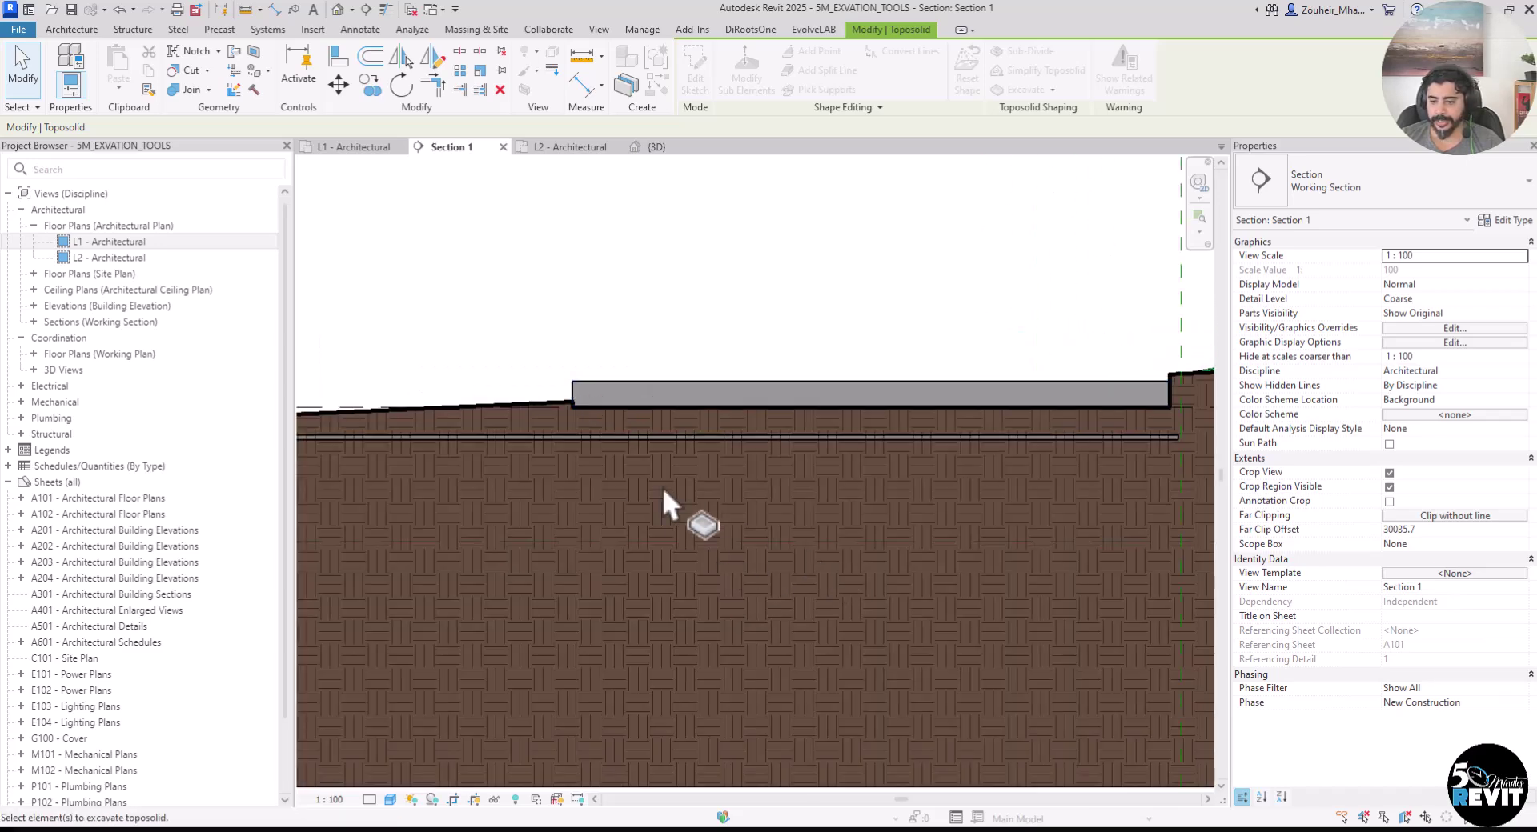
scroll(592, 436, "up", 3)
scroll(968, 363, "down", 4)
middle_click_drag(957, 403, 444, 426)
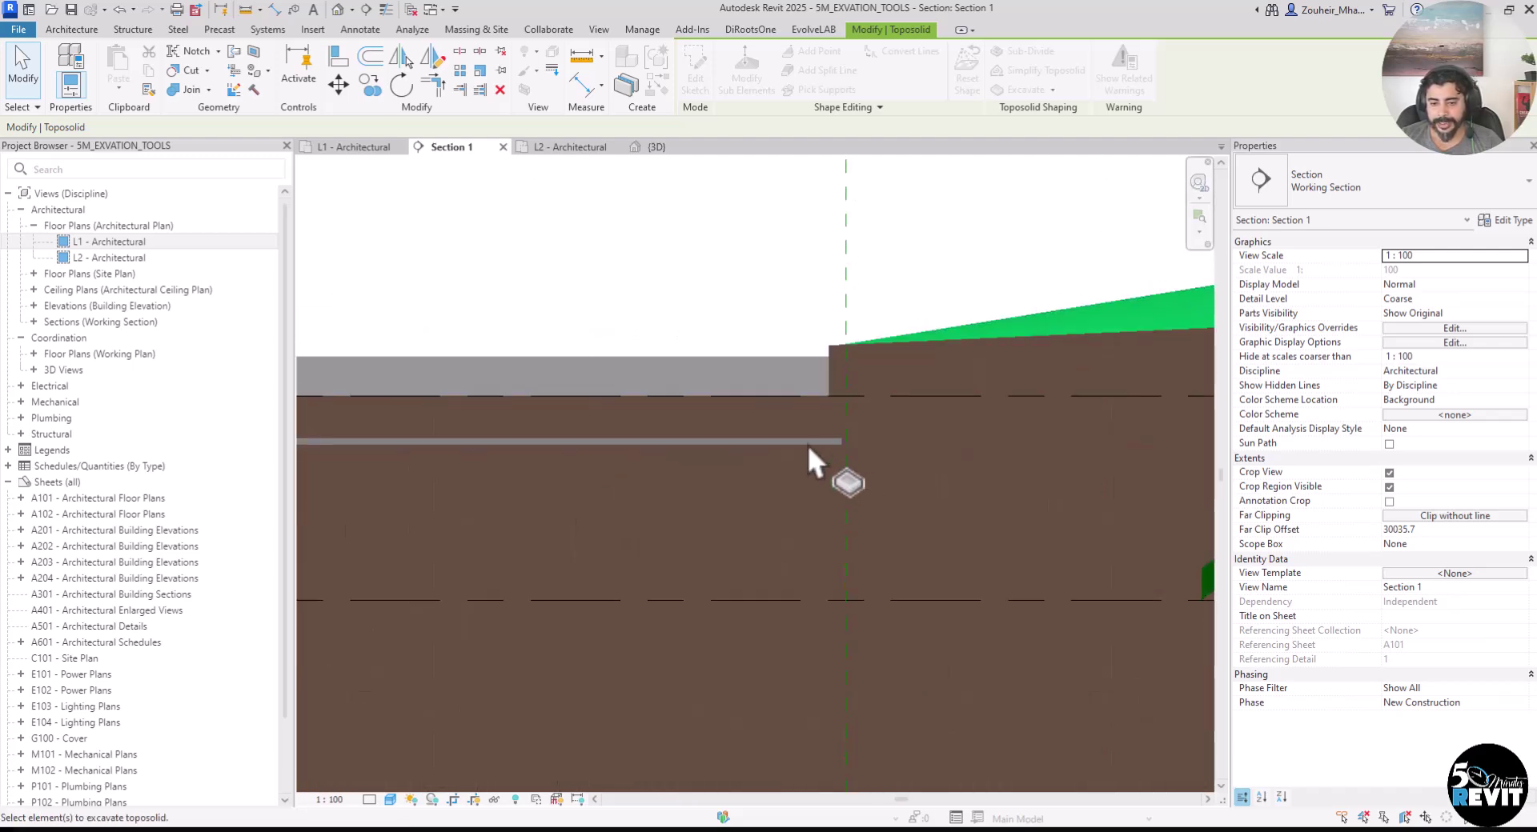
Step: Open the default 3D view and hide the Floors category in its visibility overrides
left_click(338, 10)
scroll(749, 449, "up", 5)
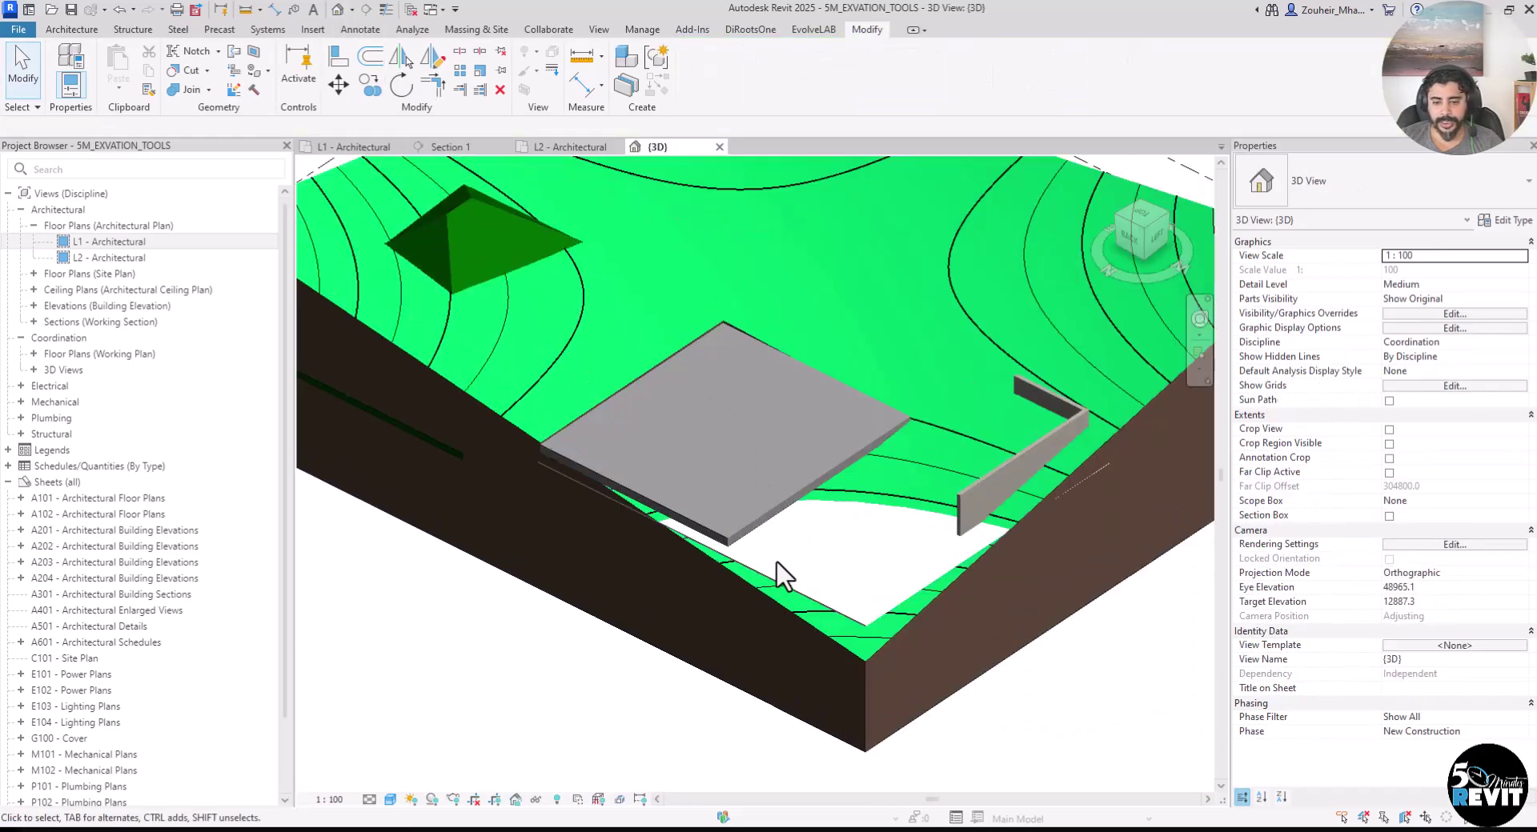
scroll(656, 608, "down", 4)
scroll(679, 655, "up", 2)
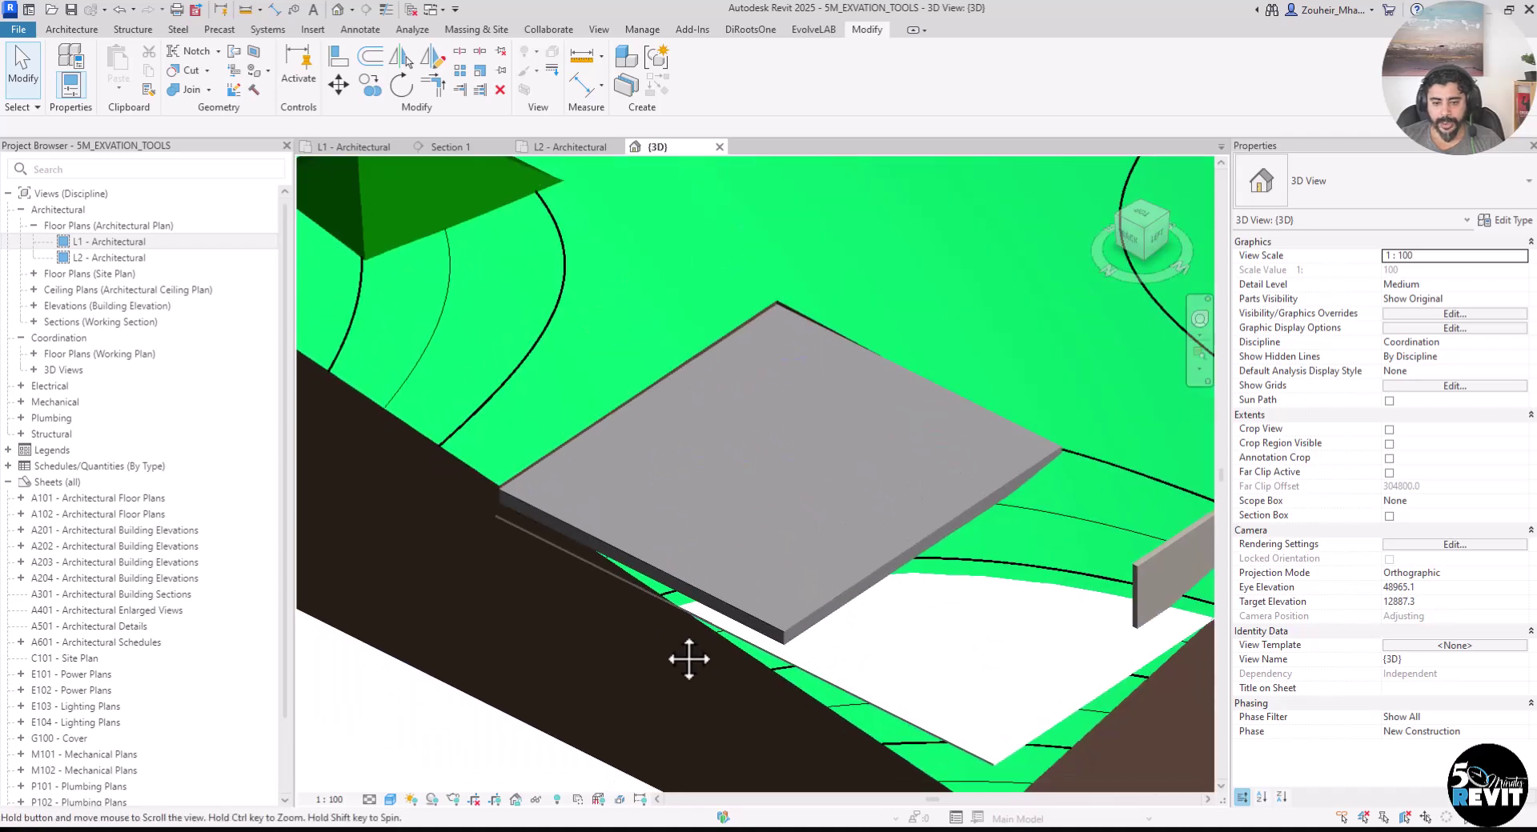
key("v")
key("g")
left_click(564, 423)
left_click(553, 509)
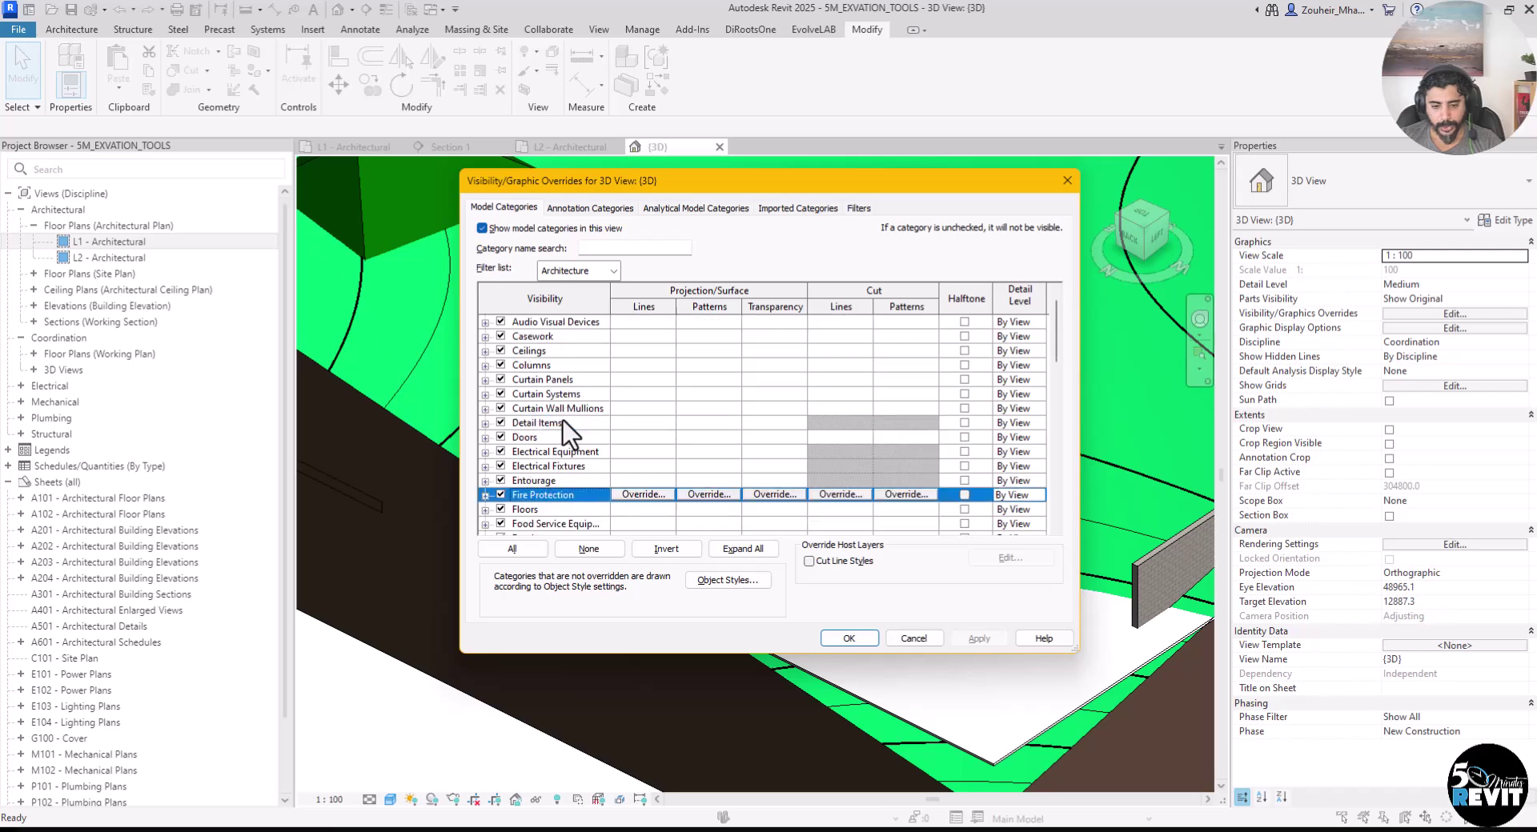
scroll(541, 460, "down", 2)
left_click(500, 452)
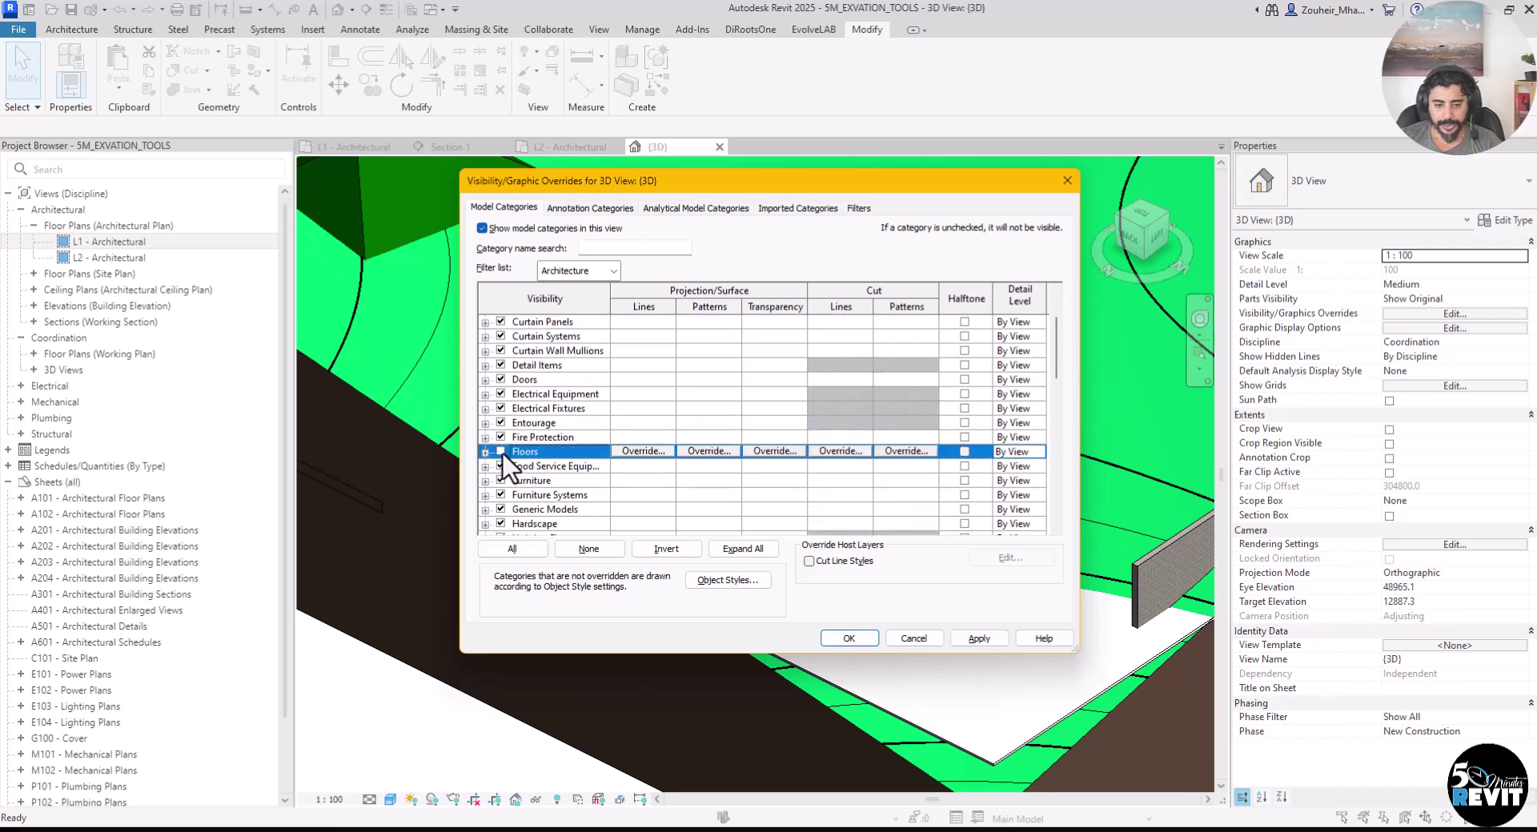
left_click(849, 638)
Step: Inspect the floor slab's excavation pit in the toposolid from several angles in 3D
scroll(752, 473, "up", 4)
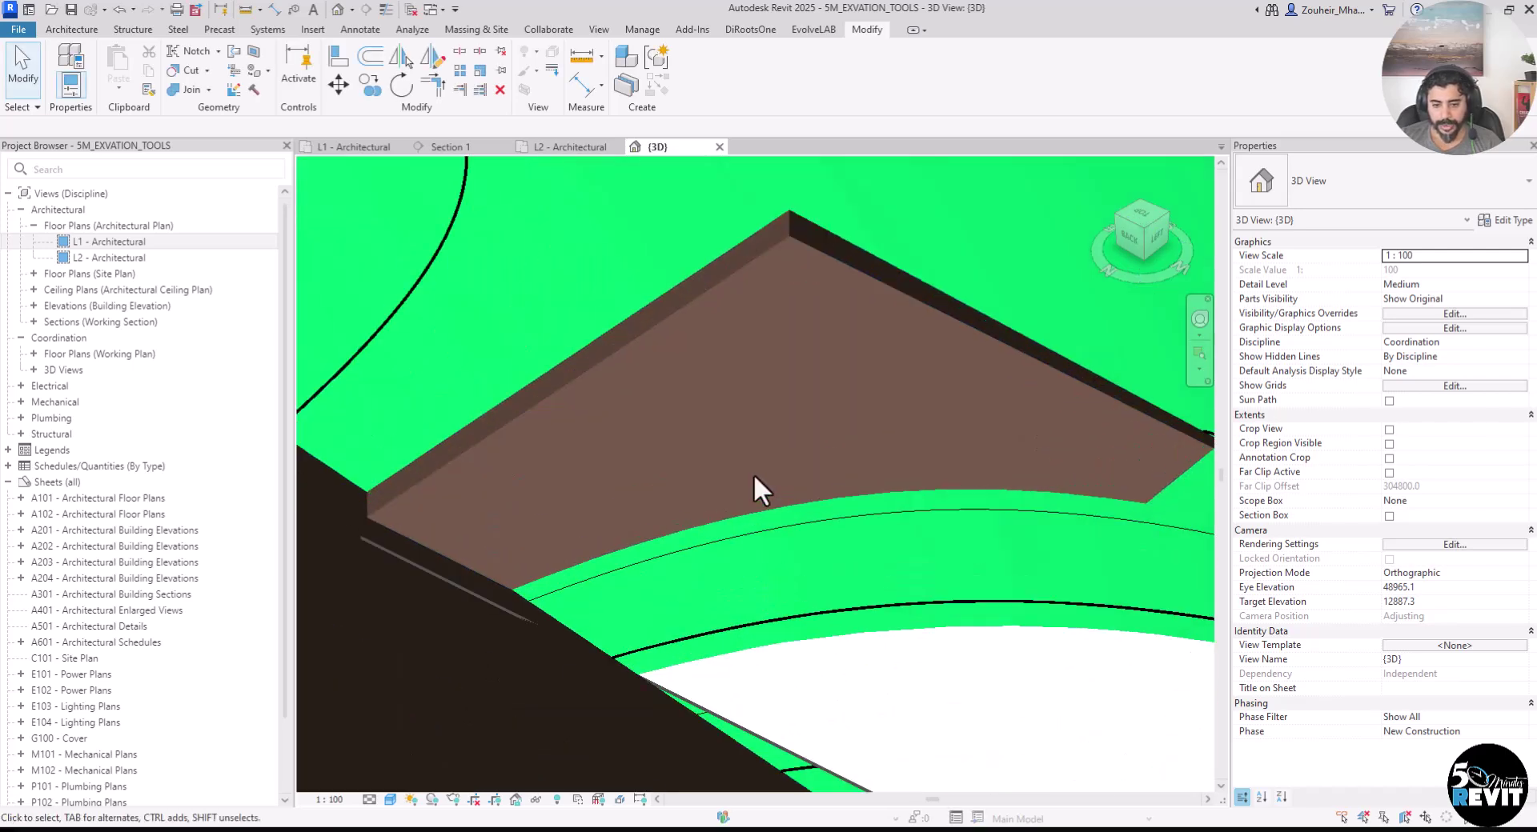
left_click(612, 543)
middle_click_drag(653, 573, 724, 459, "shift")
scroll(723, 459, "down", 3)
left_click(622, 653)
middle_click_drag(746, 624, 645, 648)
scroll(701, 490, "up", 2)
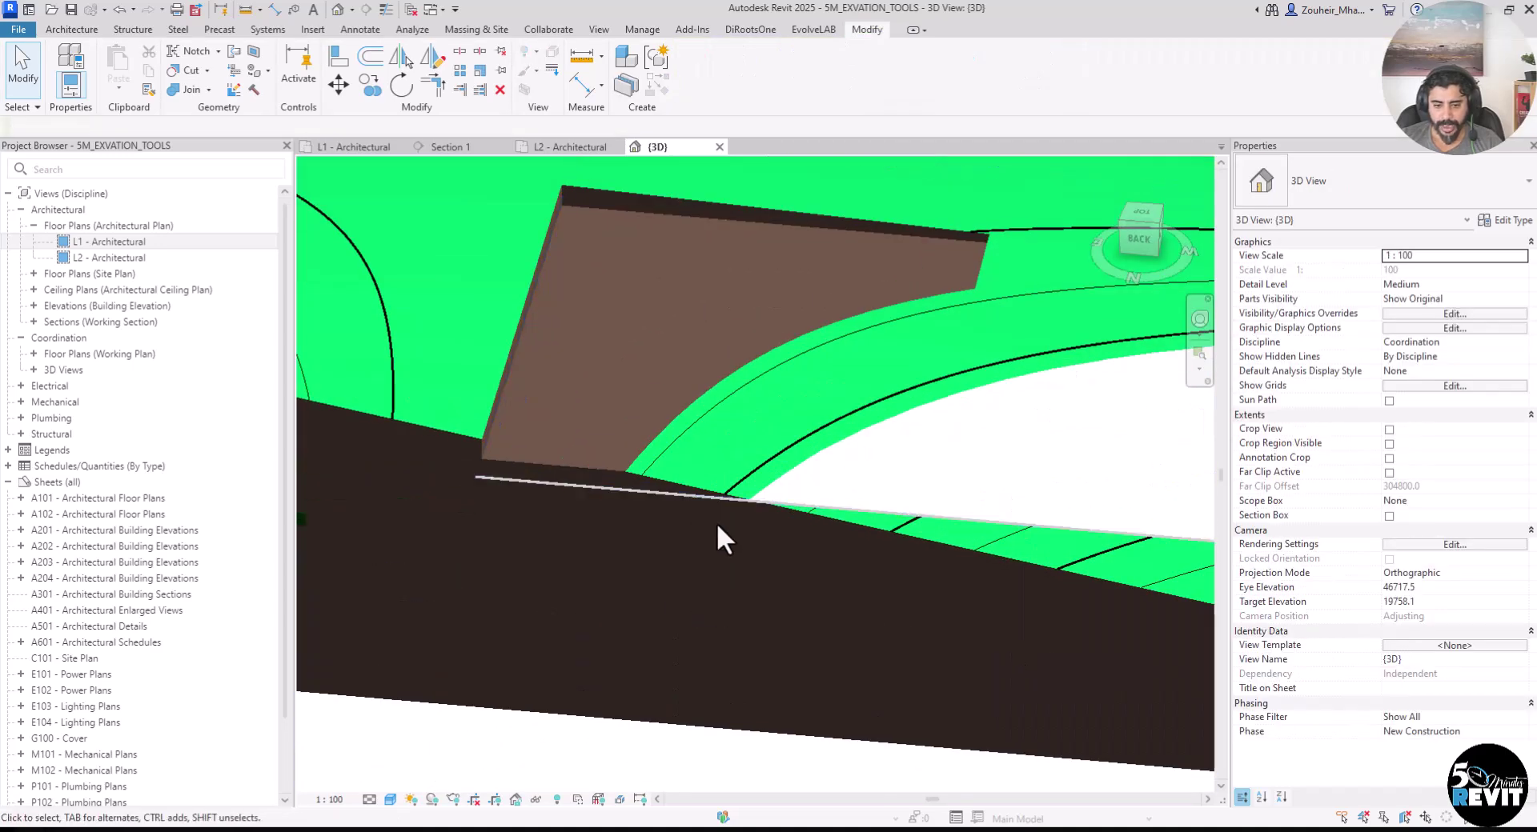
middle_click_drag(661, 532, 615, 590)
scroll(737, 512, "down", 2)
middle_click_drag(884, 629, 746, 565, "shift")
scroll(749, 531, "up", 3)
middle_click_drag(618, 575, 699, 542)
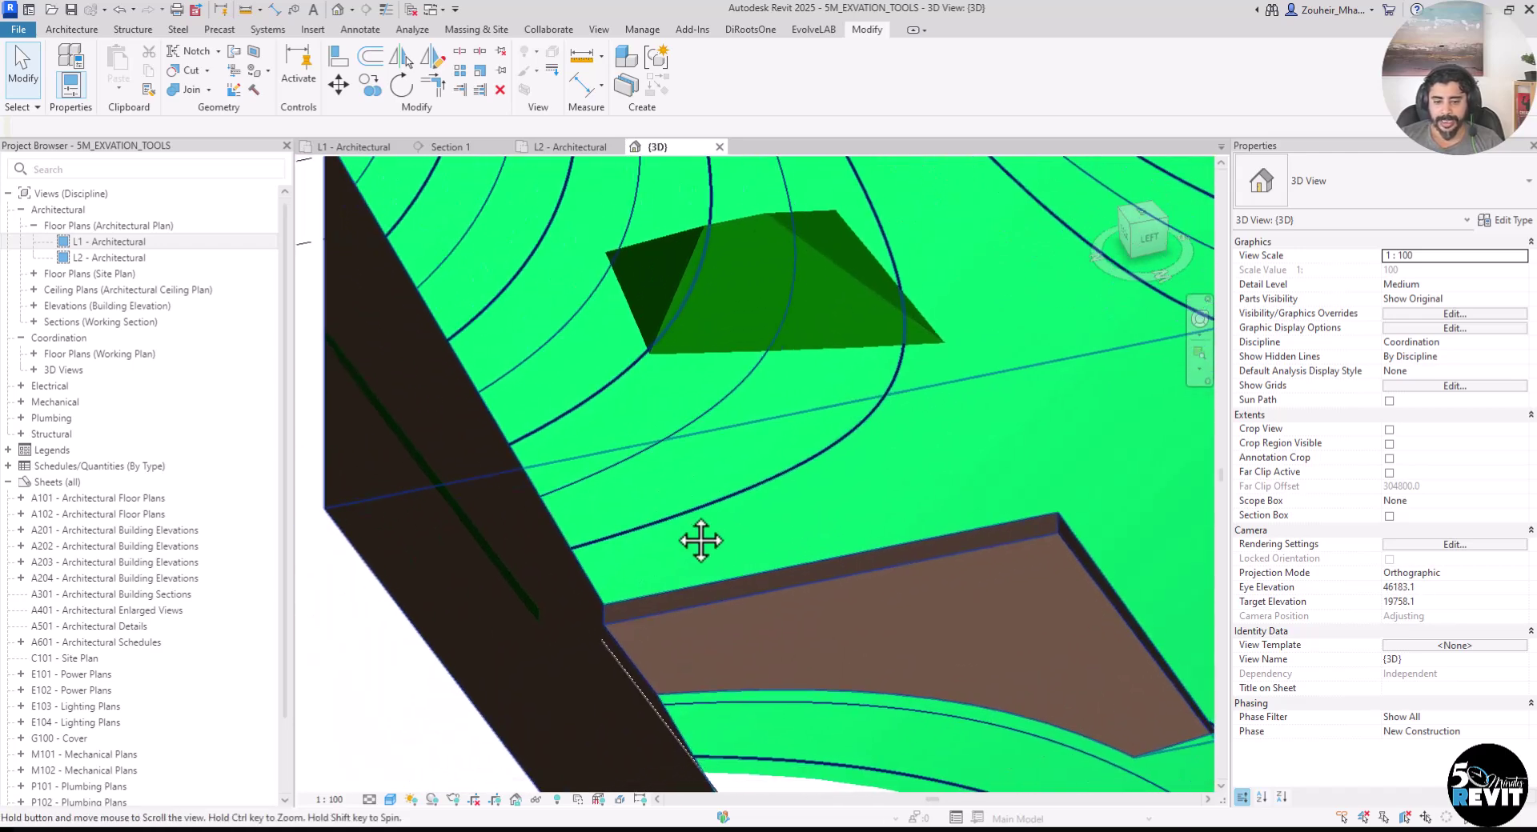
Step: Excavate the toposolid with the pitched roof in the 3D view and end the Excavate command
left_click(597, 546)
middle_click_drag(597, 546, 1045, 194, "shift")
key("Escape")
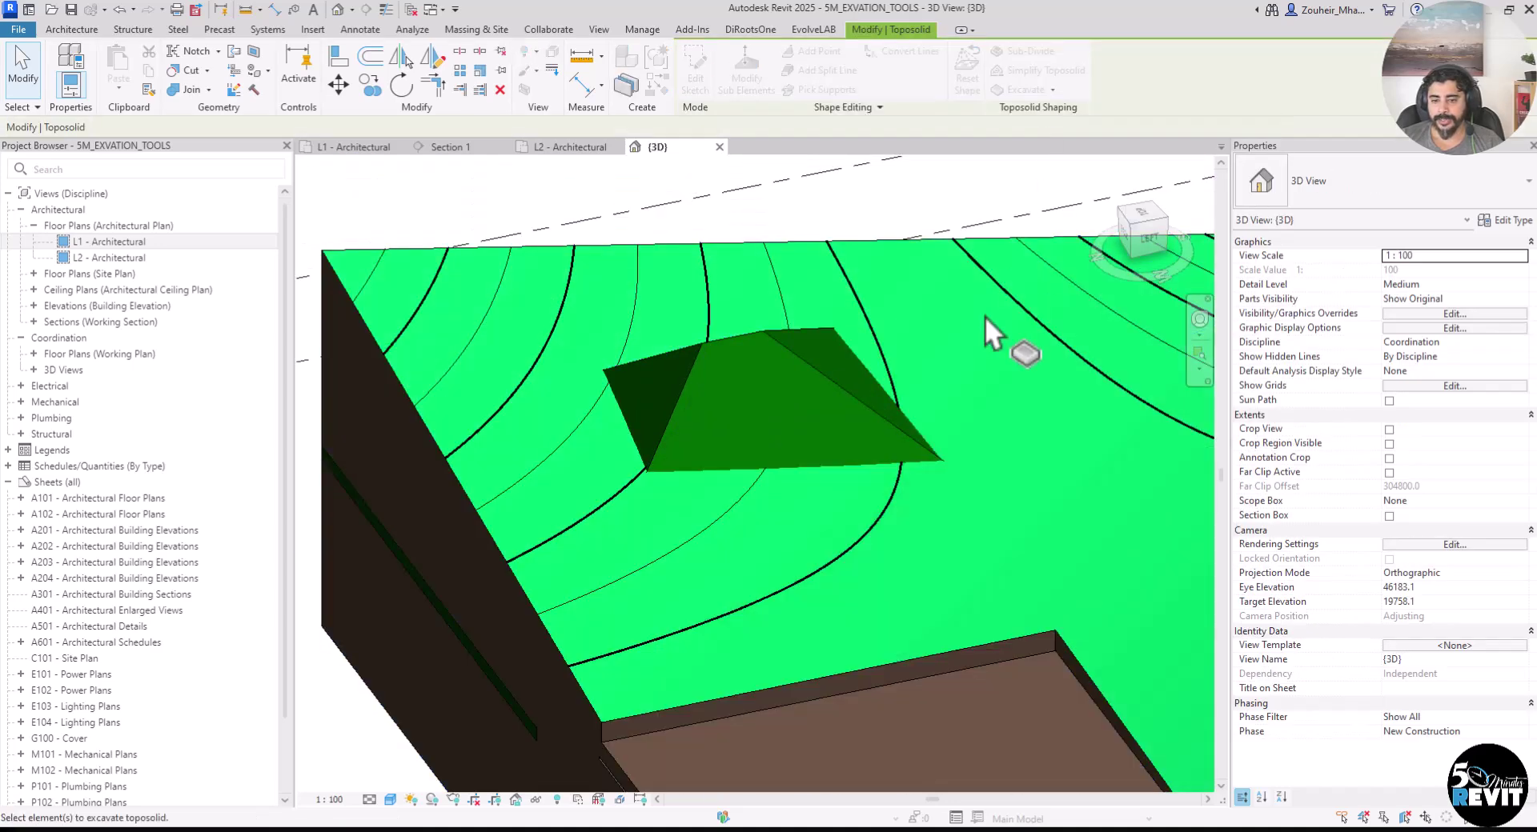
middle_click_drag(844, 564, 895, 507, "shift")
scroll(874, 523, "up", 2)
scroll(920, 592, "down", 4)
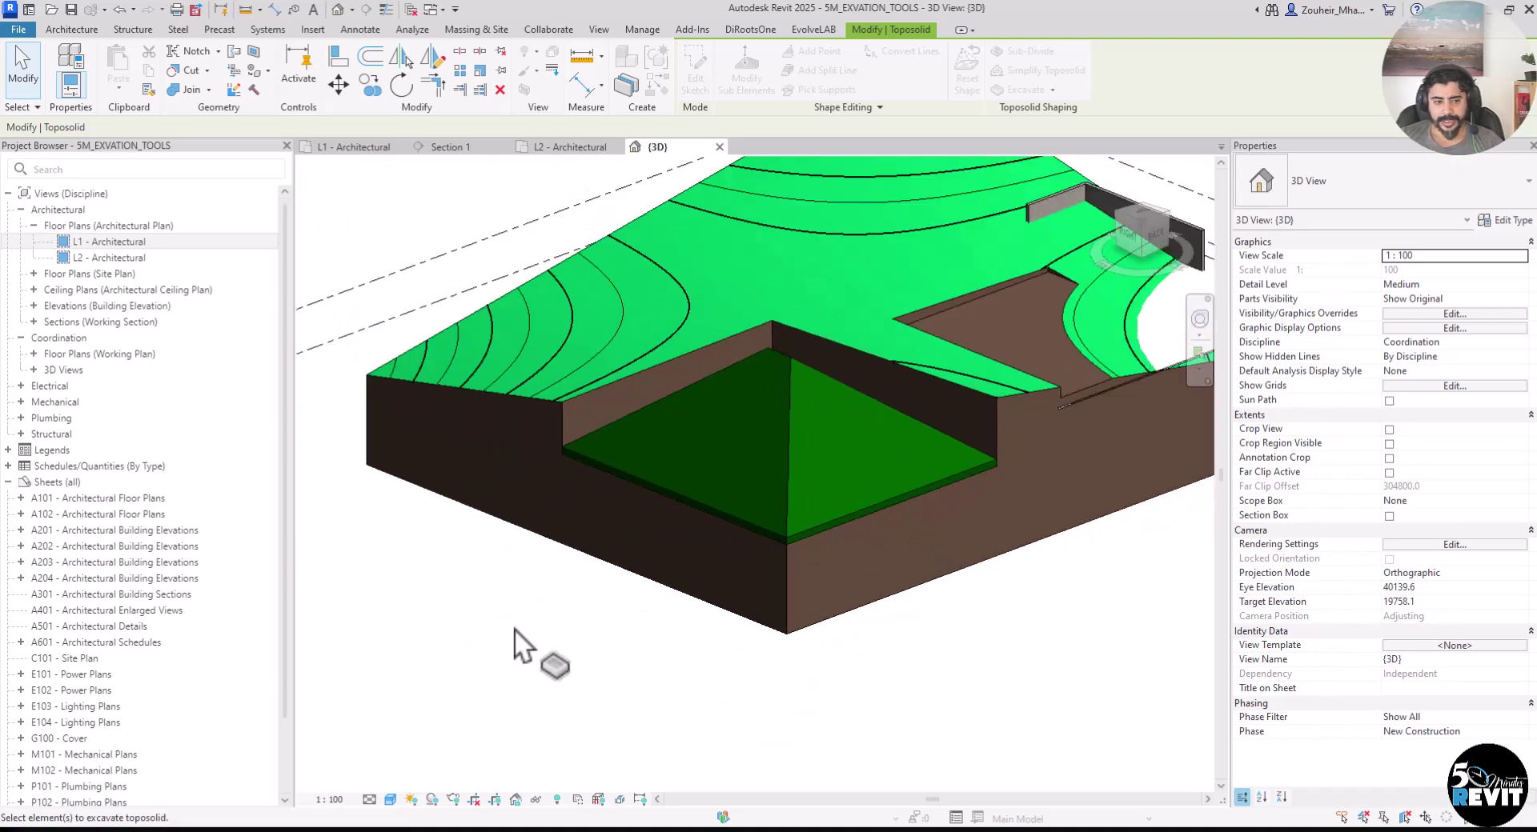
left_click(21, 64)
Step: Hide the Roofs category in the 3D view's visibility overrides
middle_click_drag(584, 607, 615, 645)
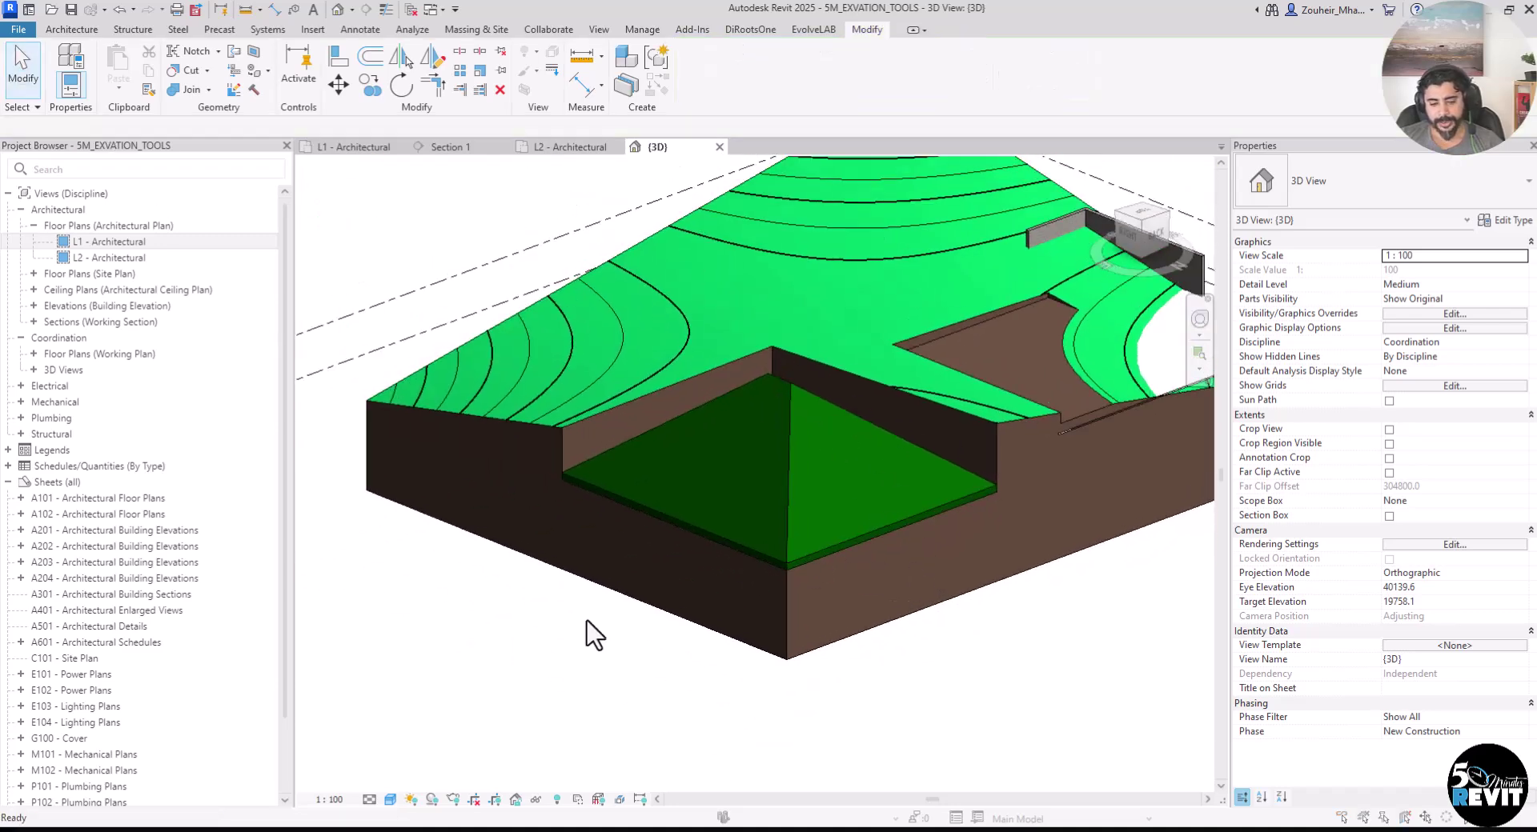
key("v")
key("v")
left_click(561, 481)
scroll(561, 480, "down", 6)
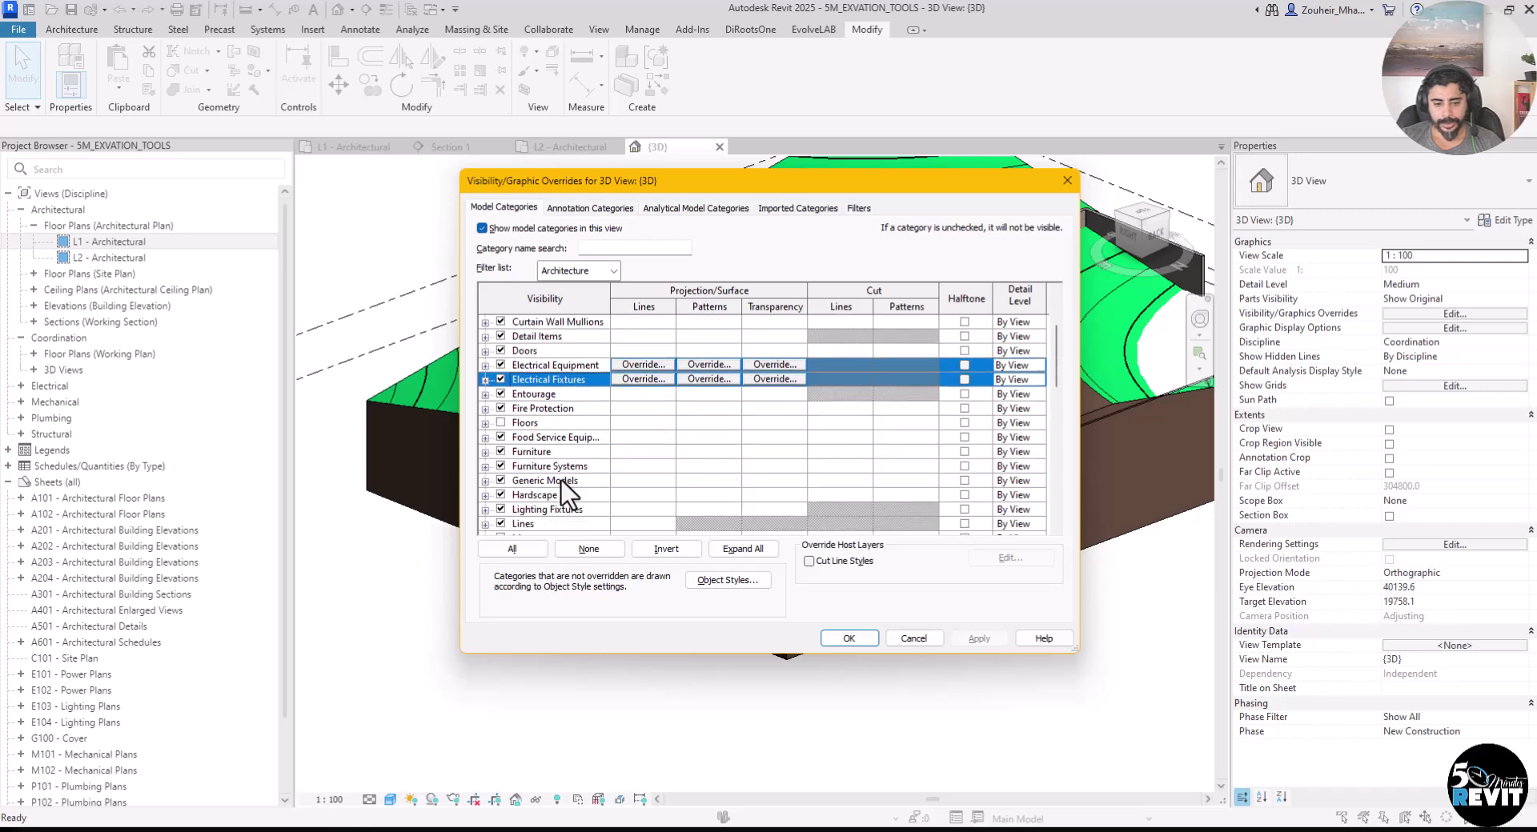
left_click(560, 510)
scroll(561, 480, "down", 3)
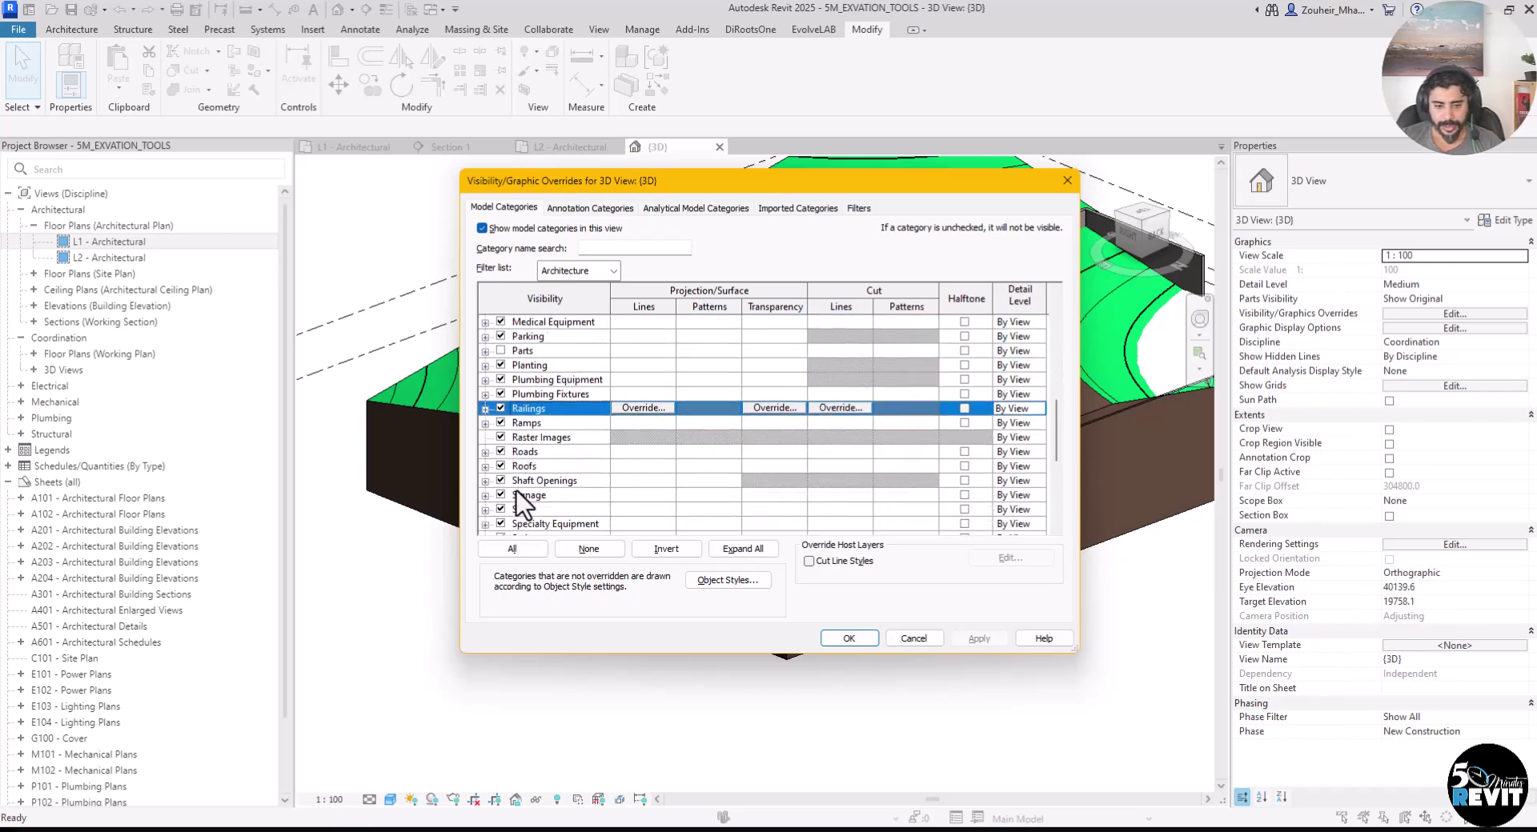
scroll(510, 491, "down", 1)
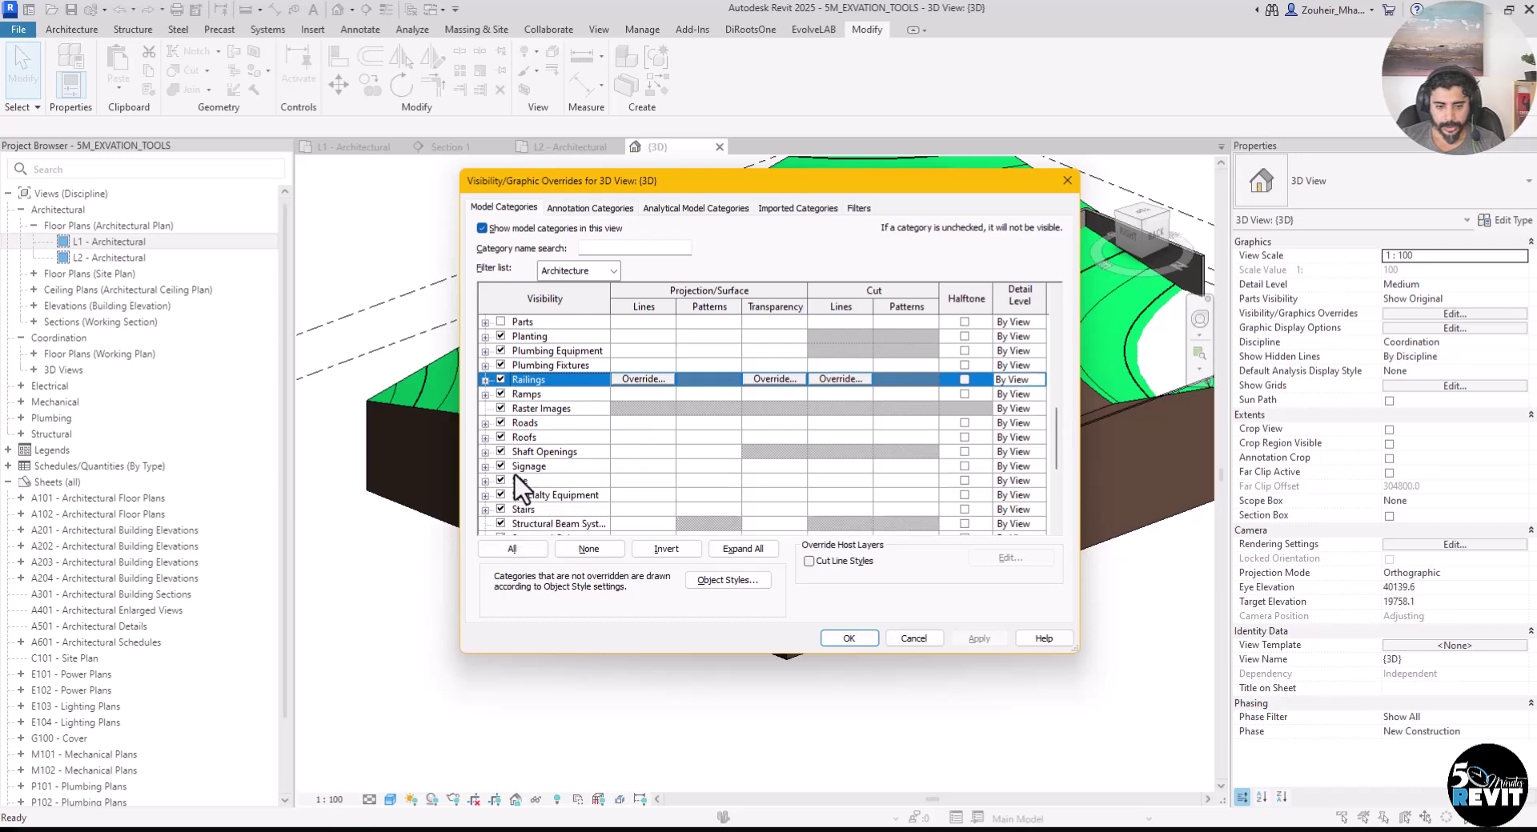
left_click(515, 472)
scroll(515, 476, "down", 1)
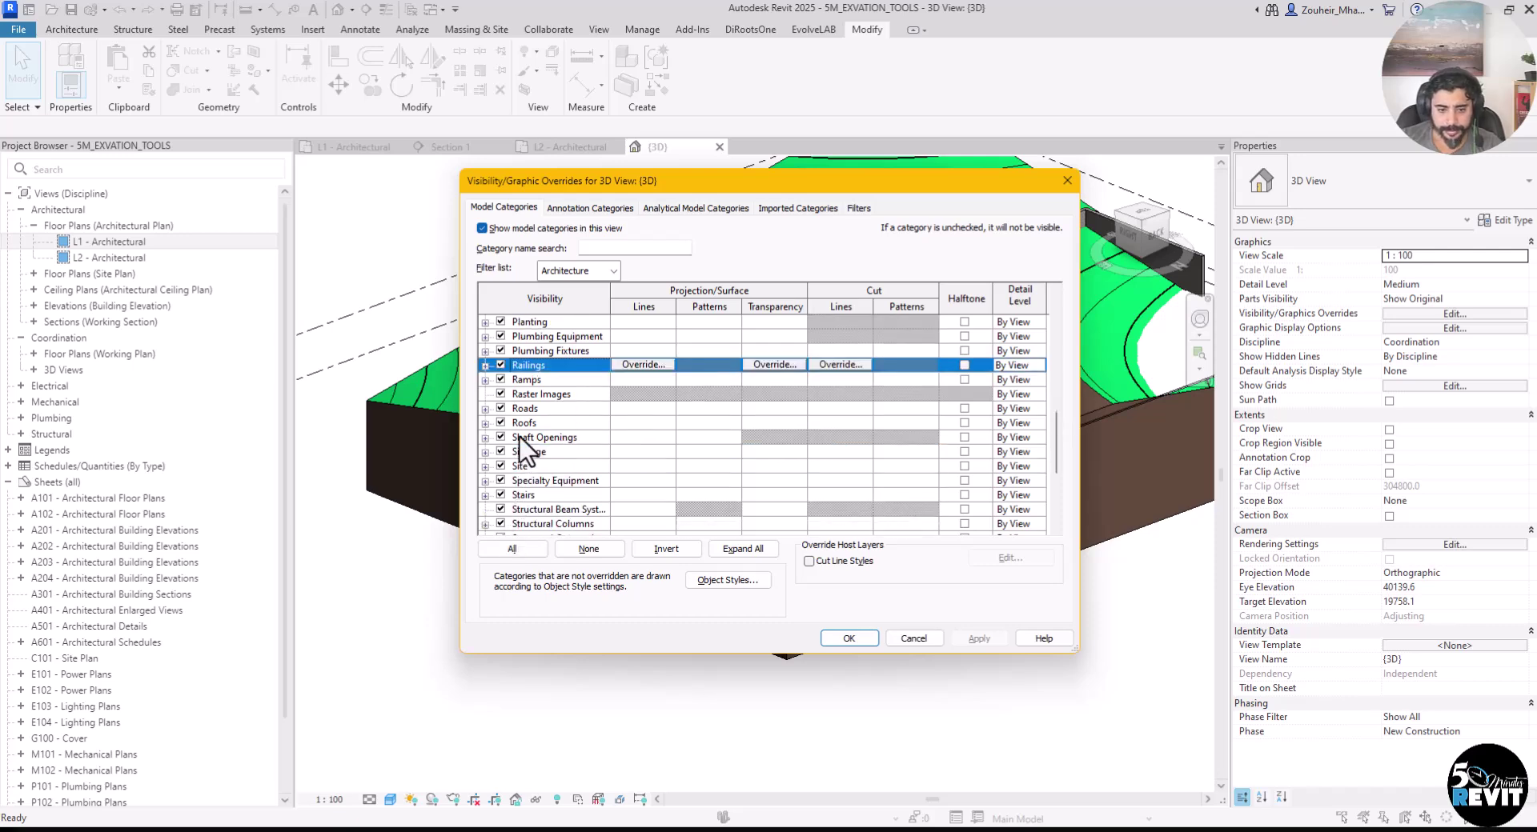
scroll(520, 439, "up", 2)
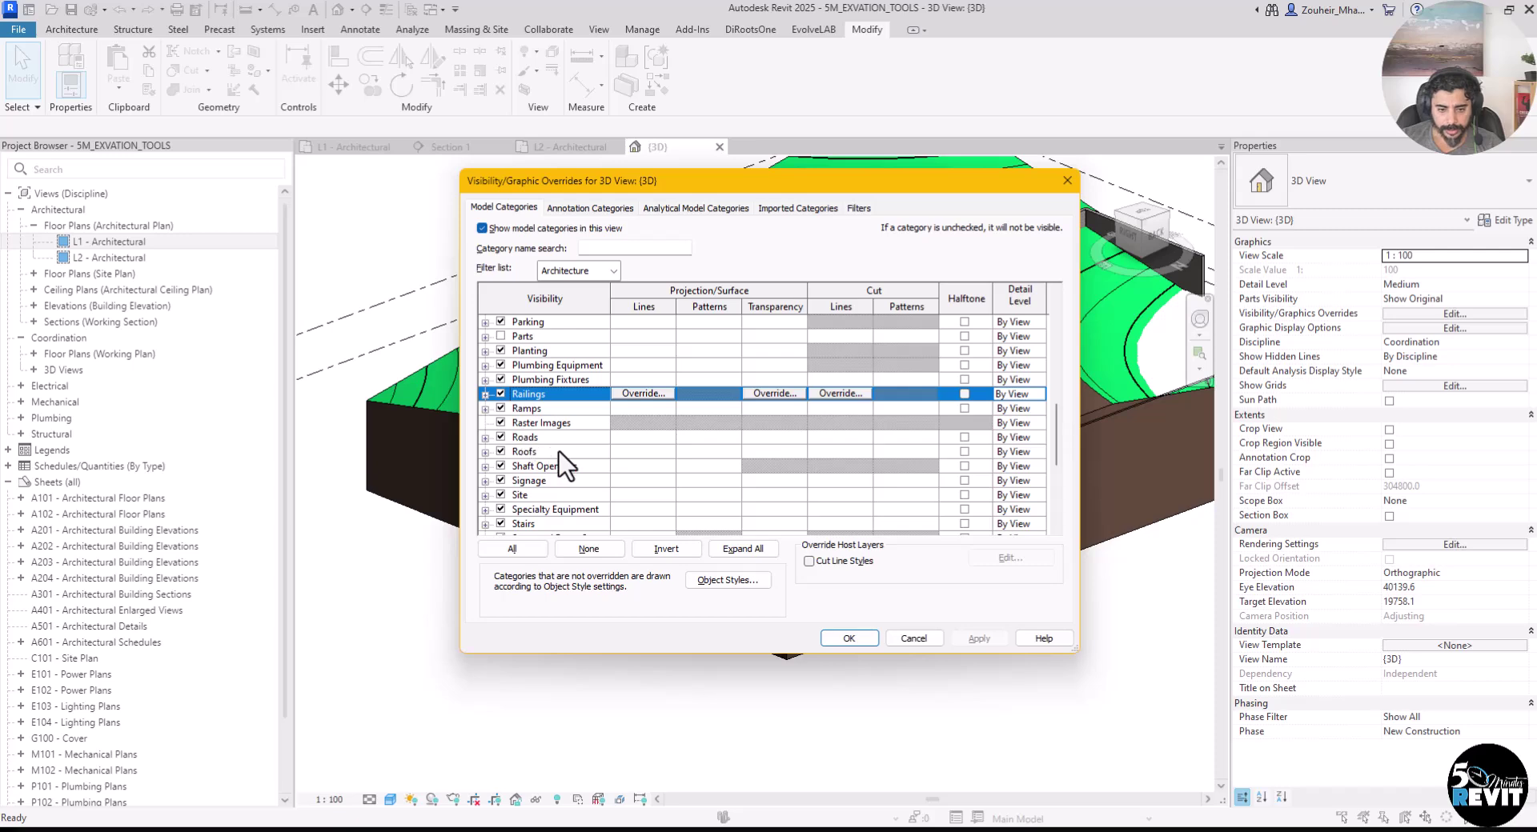
left_click(504, 453)
left_click(849, 638)
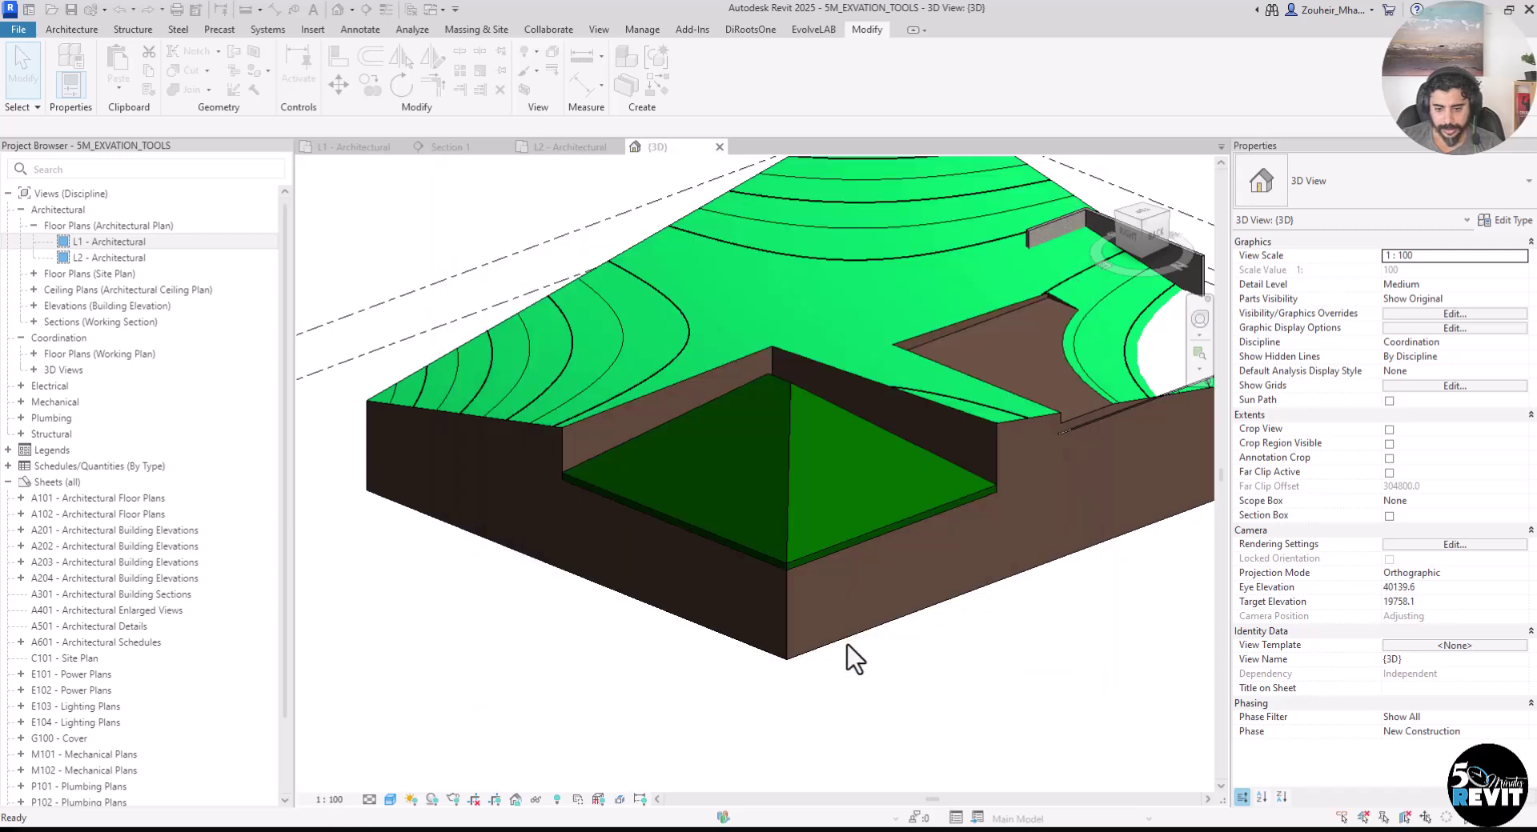
Step: Inspect the cavity that the pitched roof cut into the toposolid from several angles
middle_click_drag(867, 613, 869, 708, "shift")
scroll(855, 358, "up", 2)
scroll(670, 503, "up", 3)
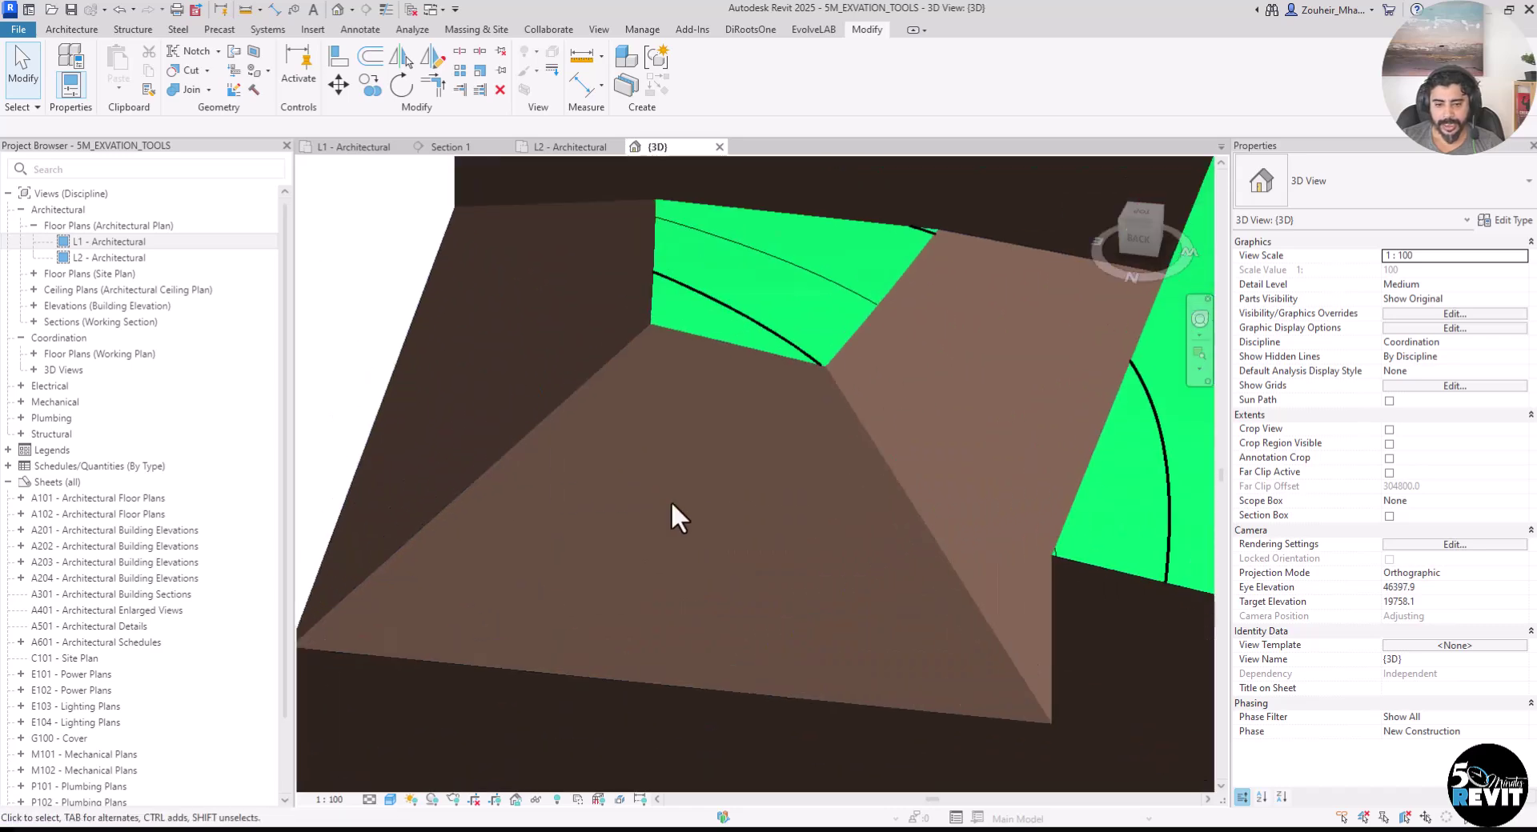
scroll(786, 595, "down", 4)
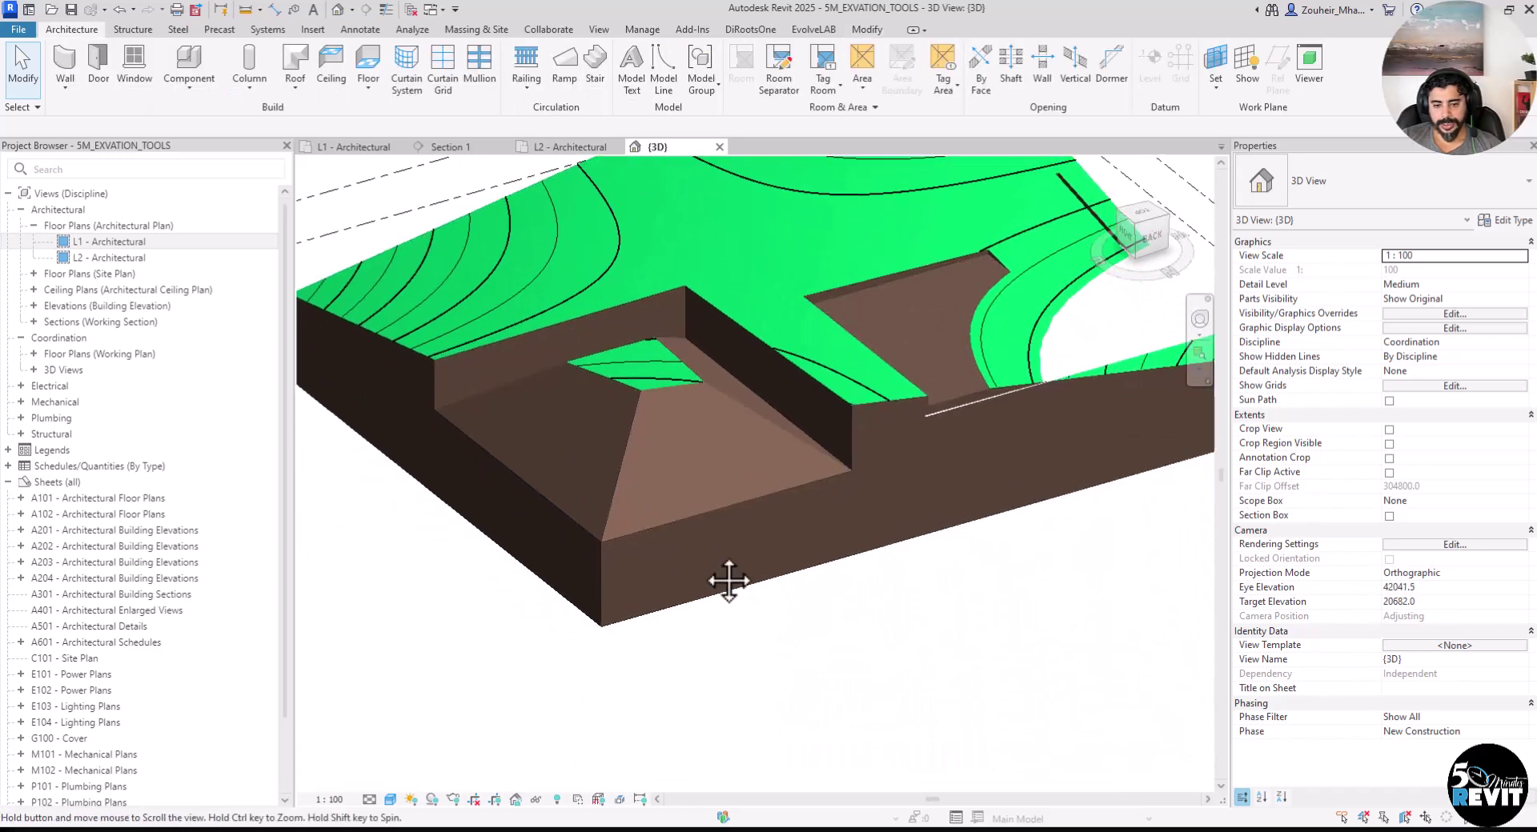
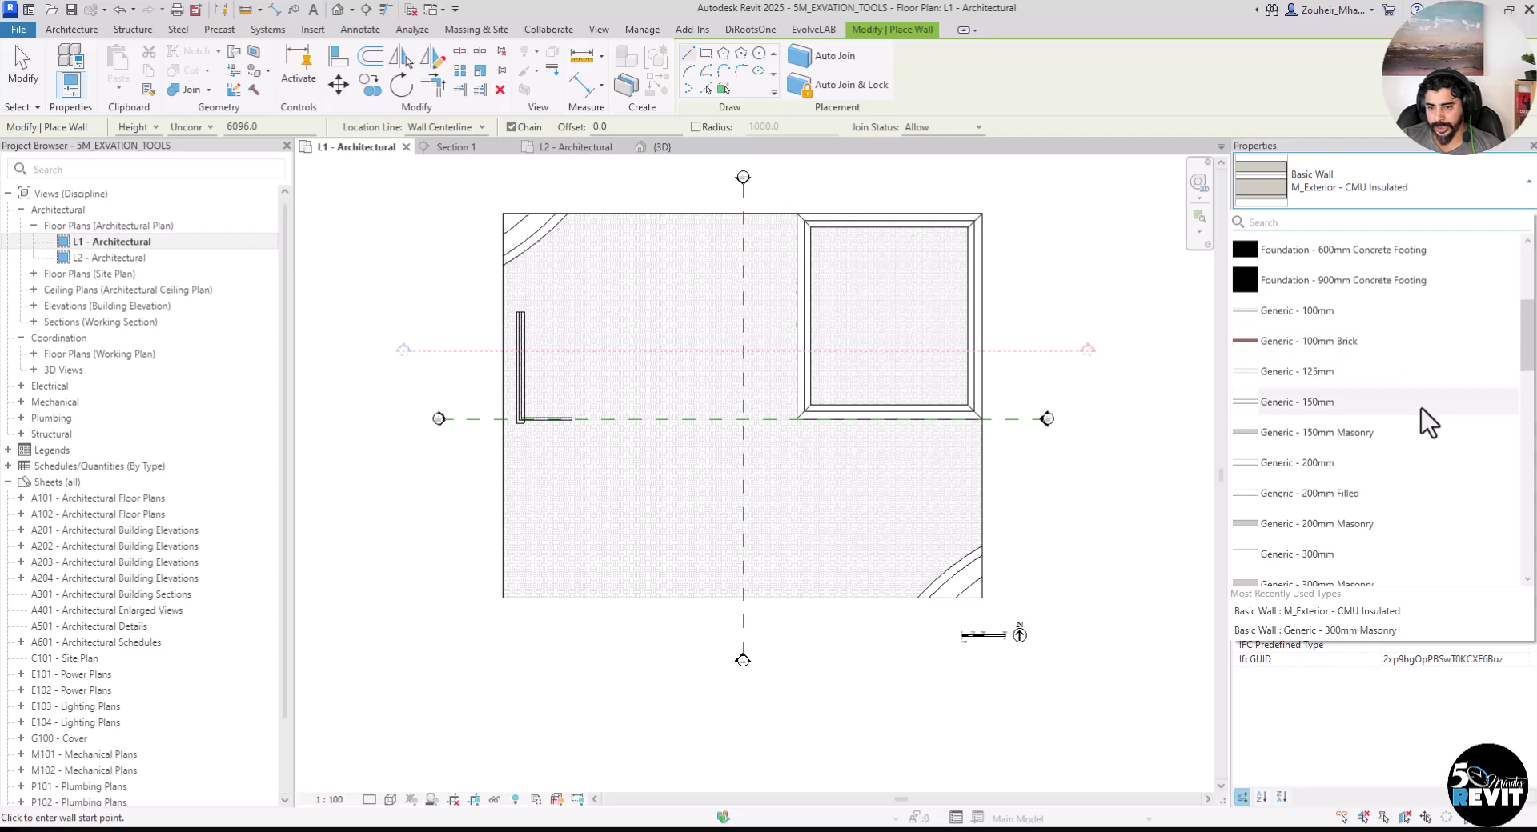
Step: Draw an L of Generic - 200mm walls at the toposolid's lower-left corner in plan, about 9784 mm down and 9000 mm along its lower edge
left_click(1332, 465)
scroll(850, 600, "up", 5)
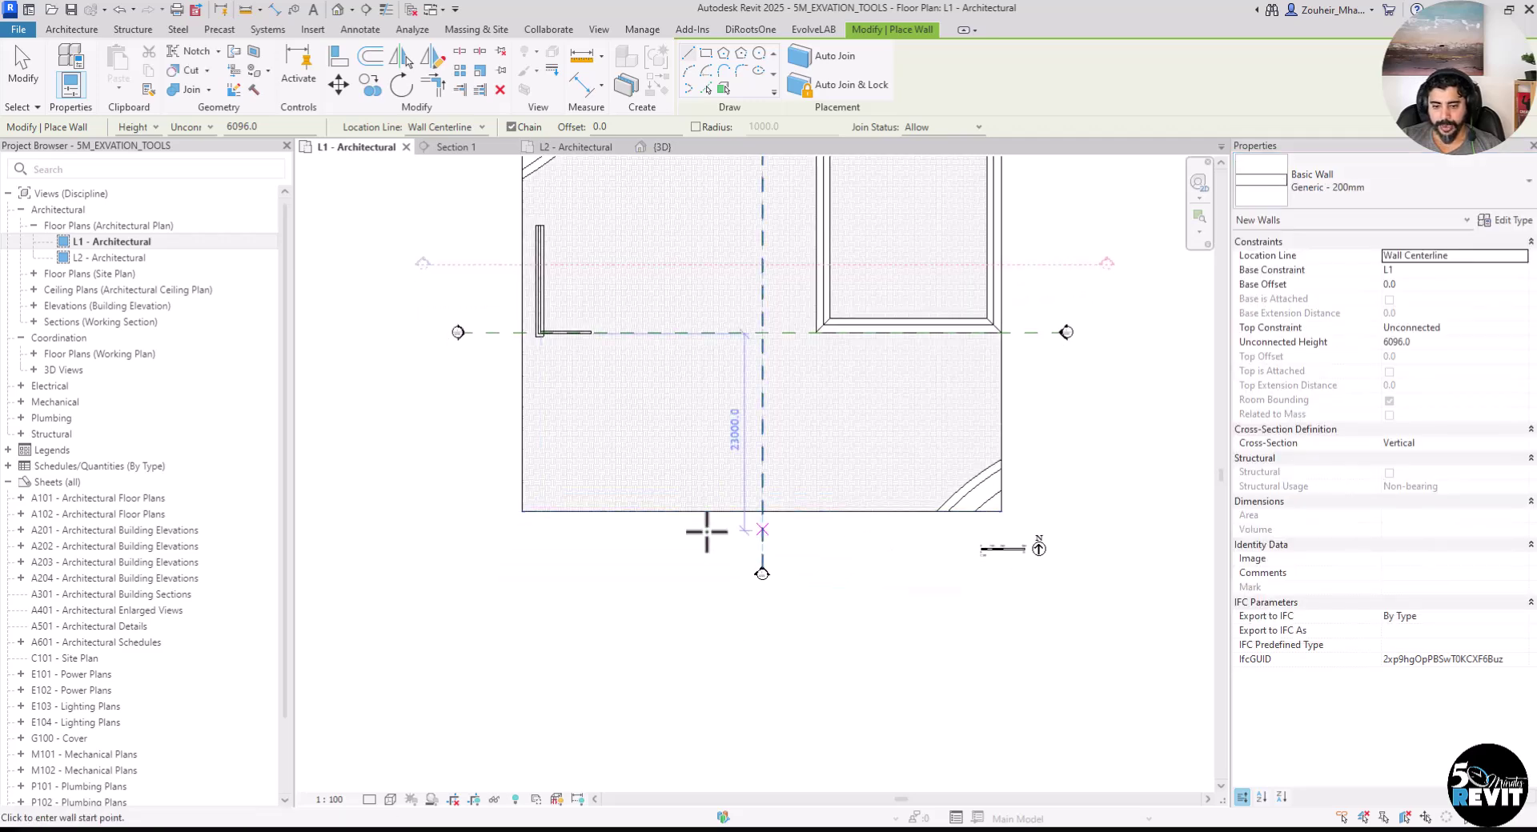
scroll(631, 531, "down", 2)
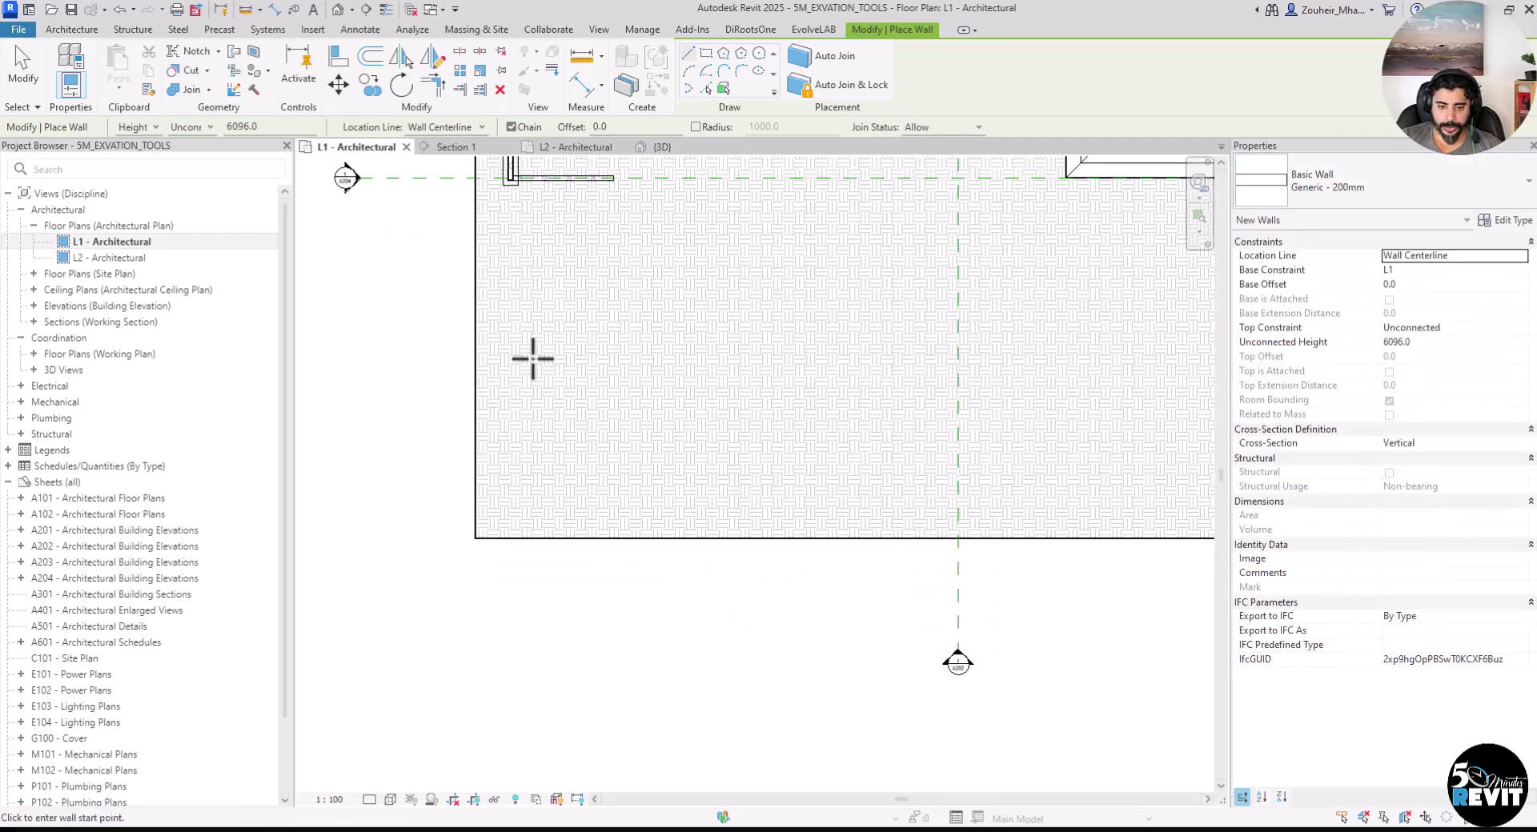
left_click(510, 370)
left_click(509, 538)
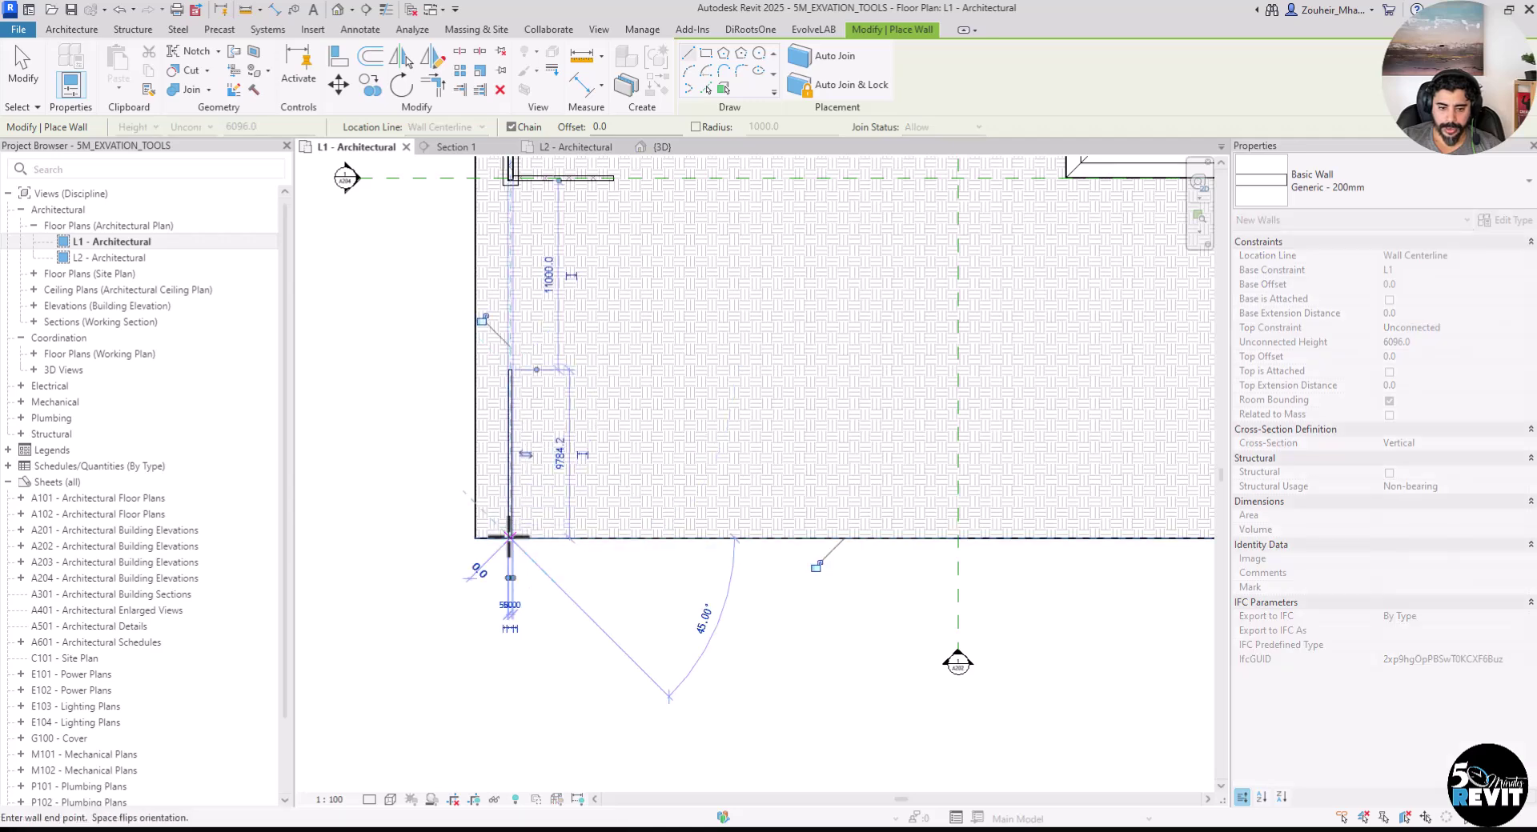
left_click(664, 537)
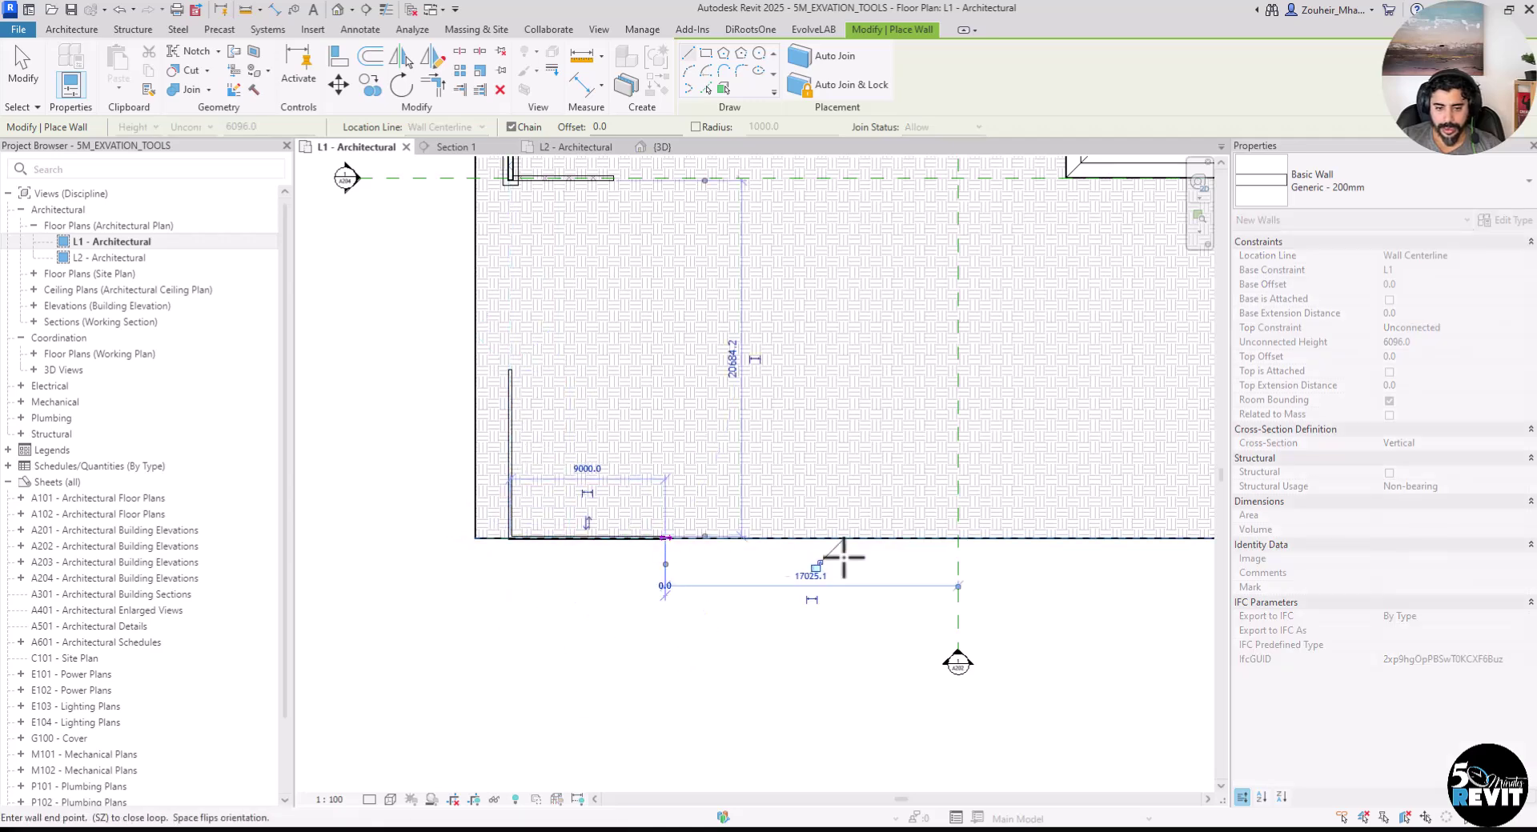
left_click(27, 69)
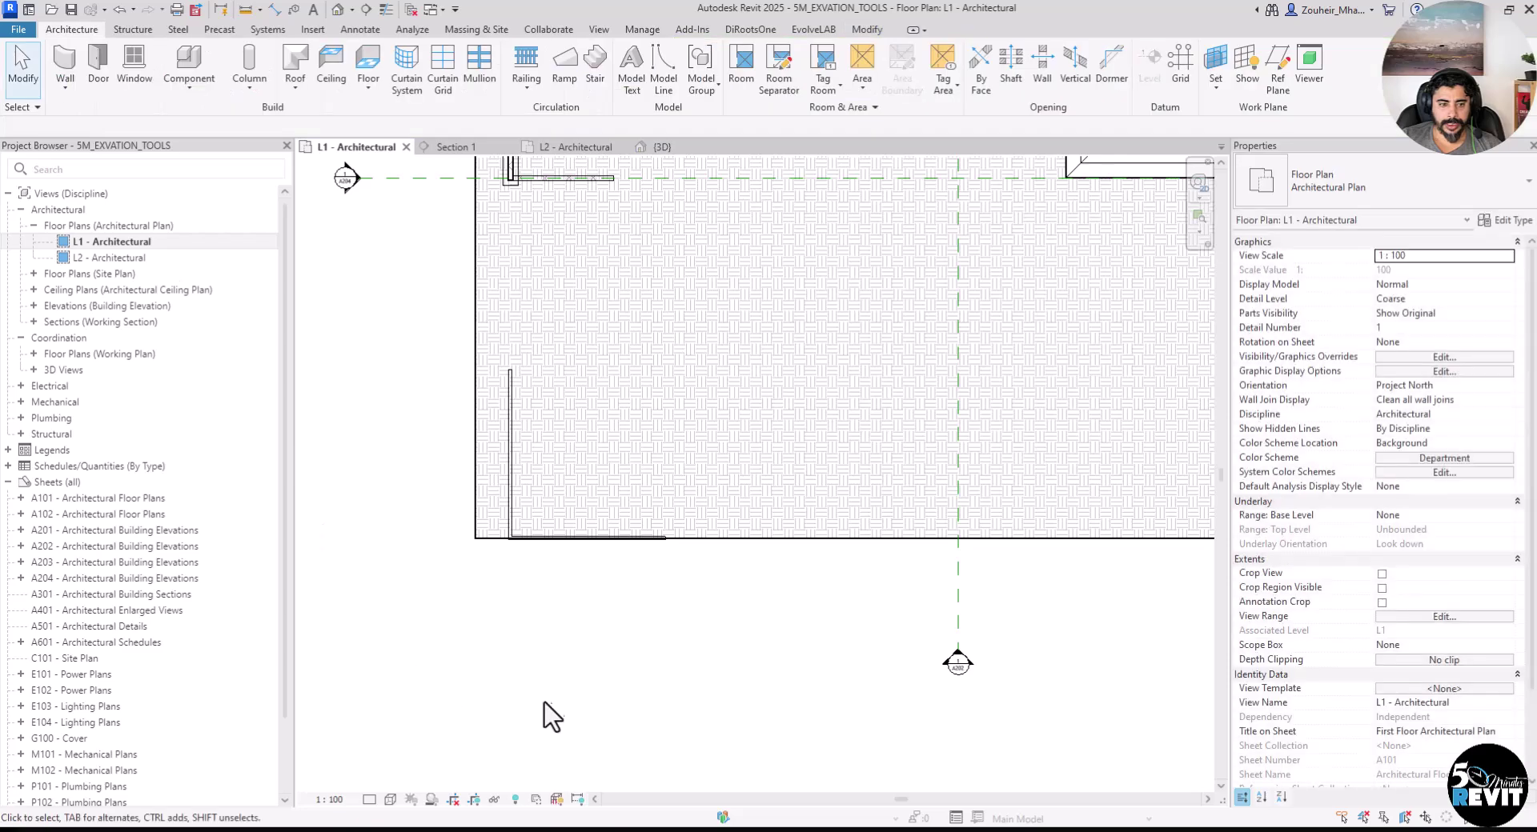
Step: Create a horizontal building section across the new vertical wall at the toposolid's lower-left corner
scroll(584, 658, "up", 1)
mouse_move(601, 658)
middle_mouse_down()
mouse_move(612, 676)
mouse_move(596, 658)
middle_mouse_up()
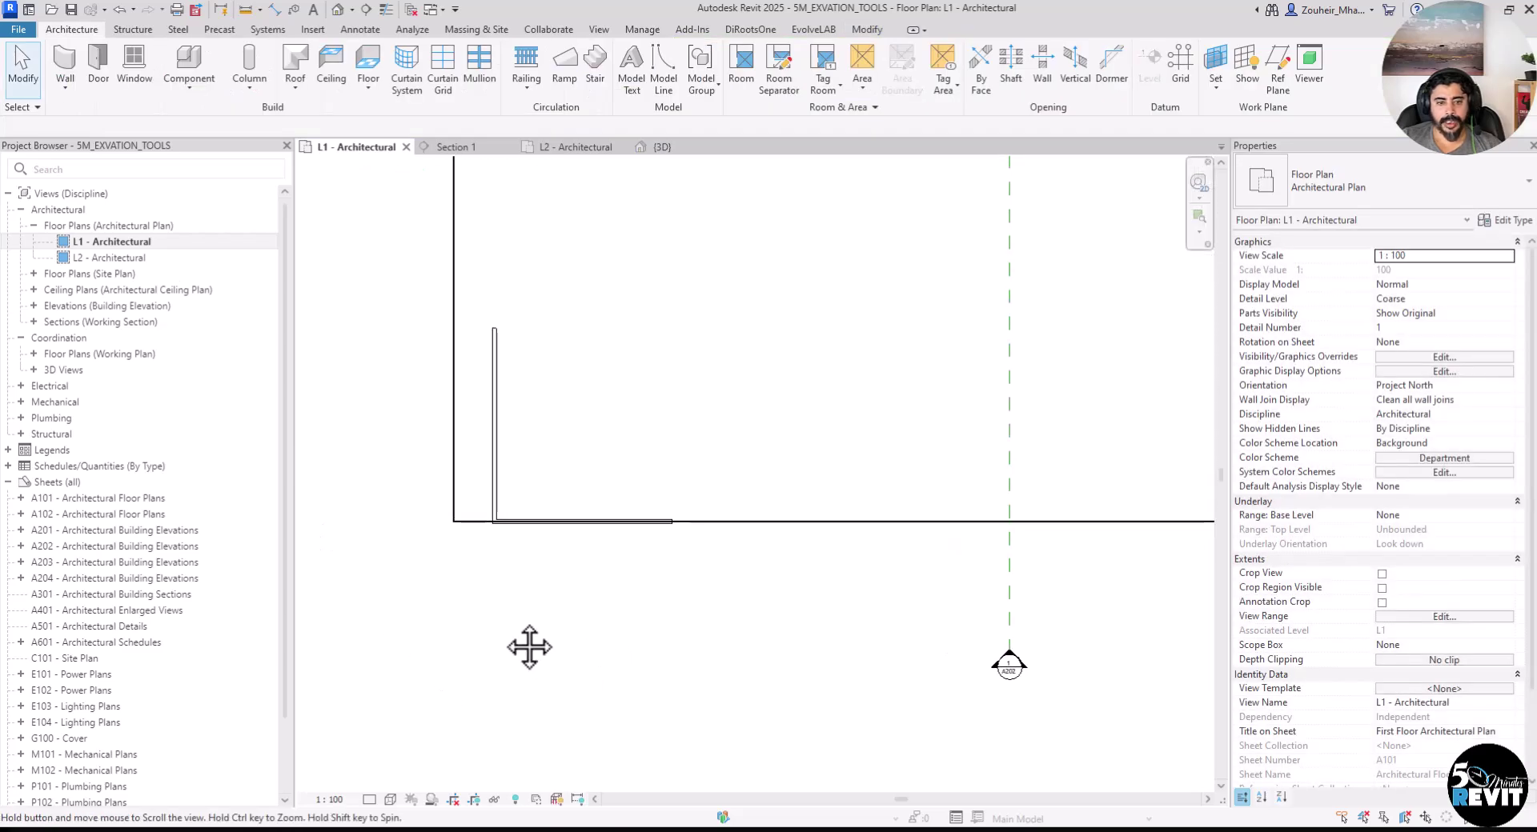
left_click(366, 10)
left_click(352, 431)
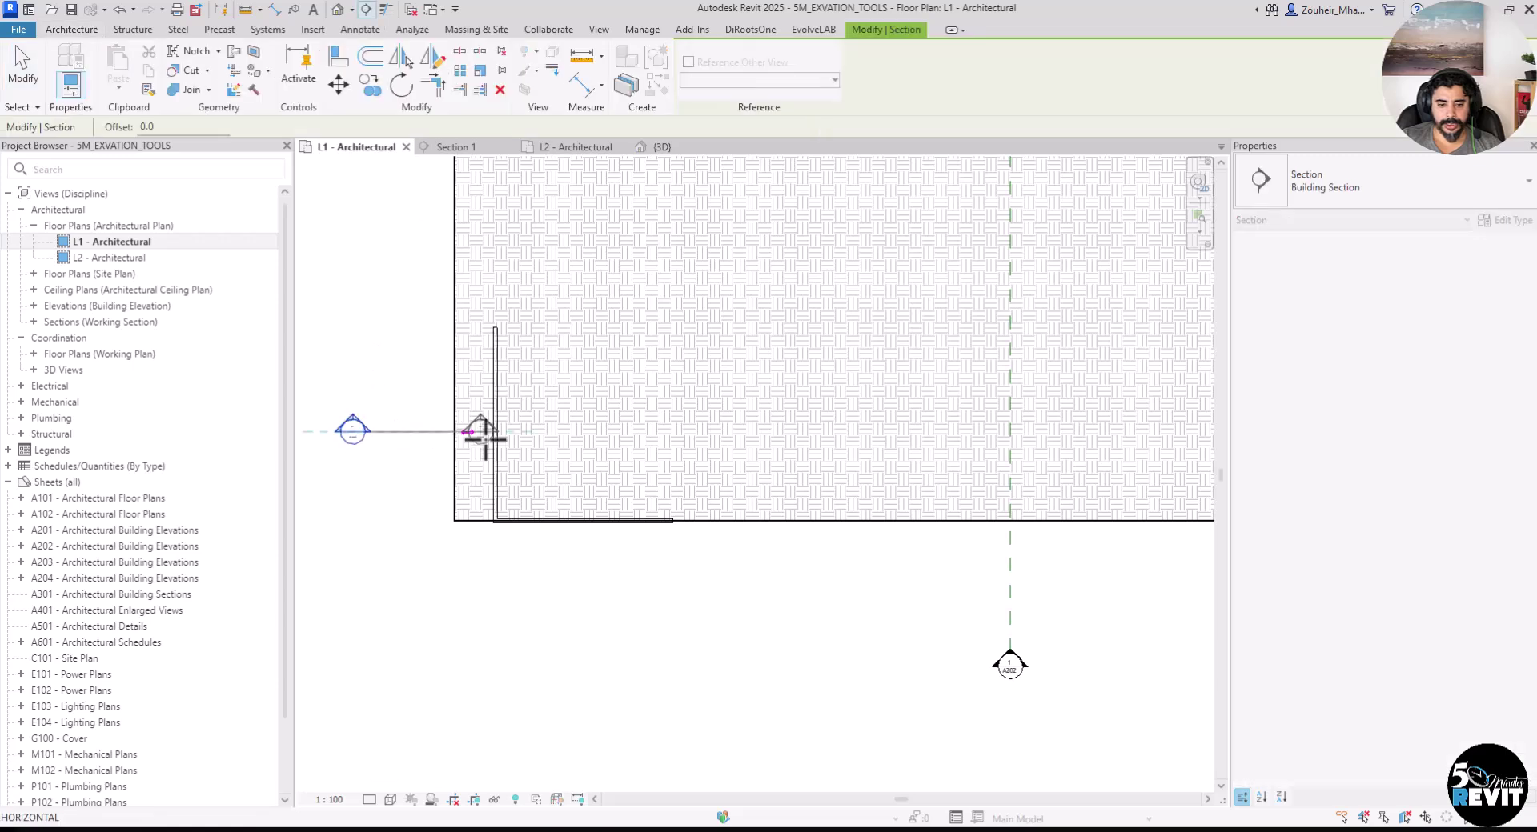
left_click(724, 432)
scroll(800, 578, "down", 5)
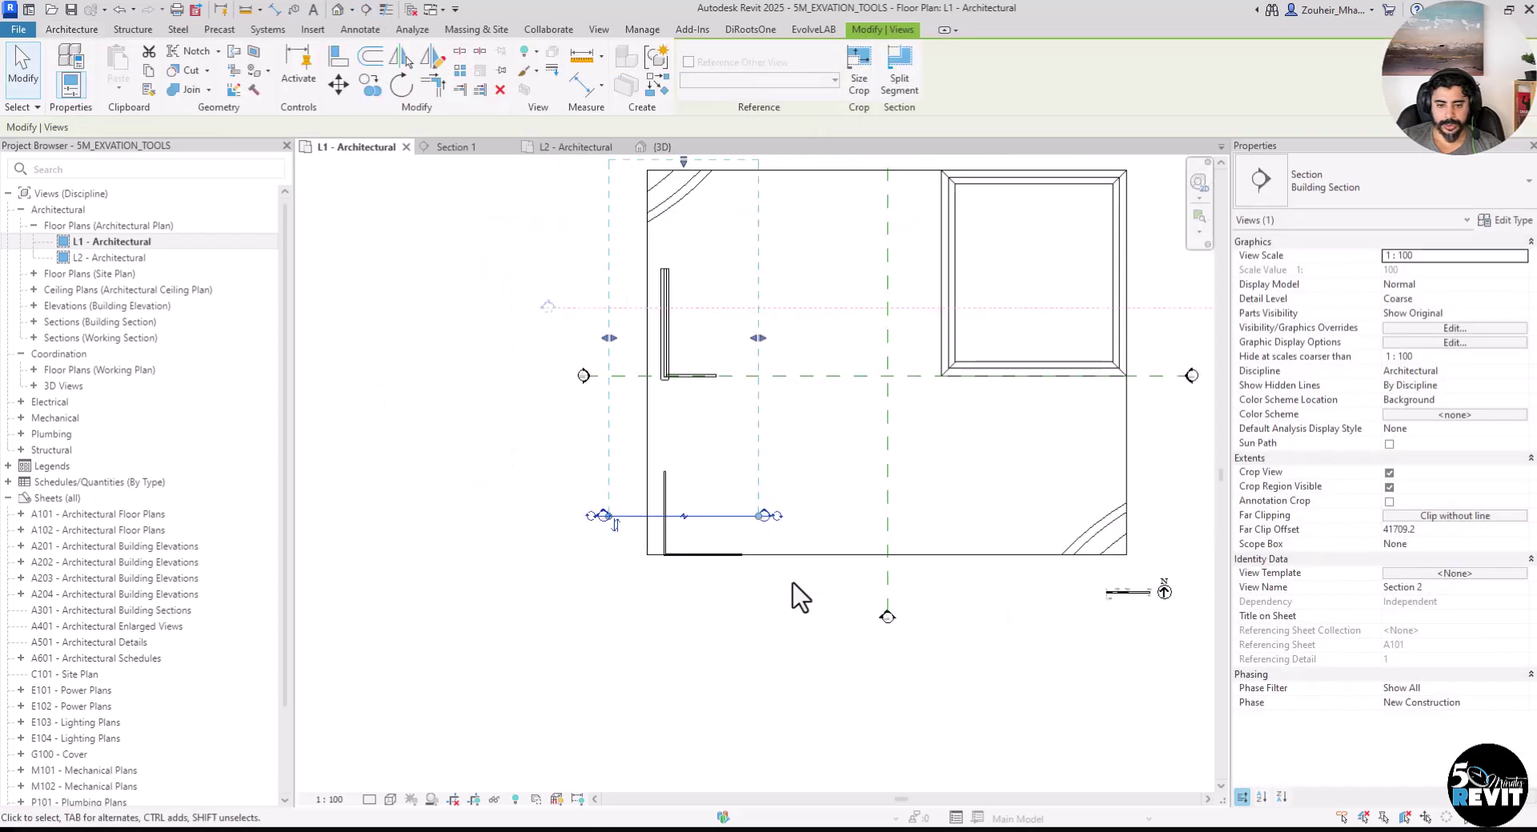
Step: Shorten the new section's view depth to about 7890 mm, facing the toposolid's lower edge, and open the section view
left_click_drag(712, 258, 716, 484)
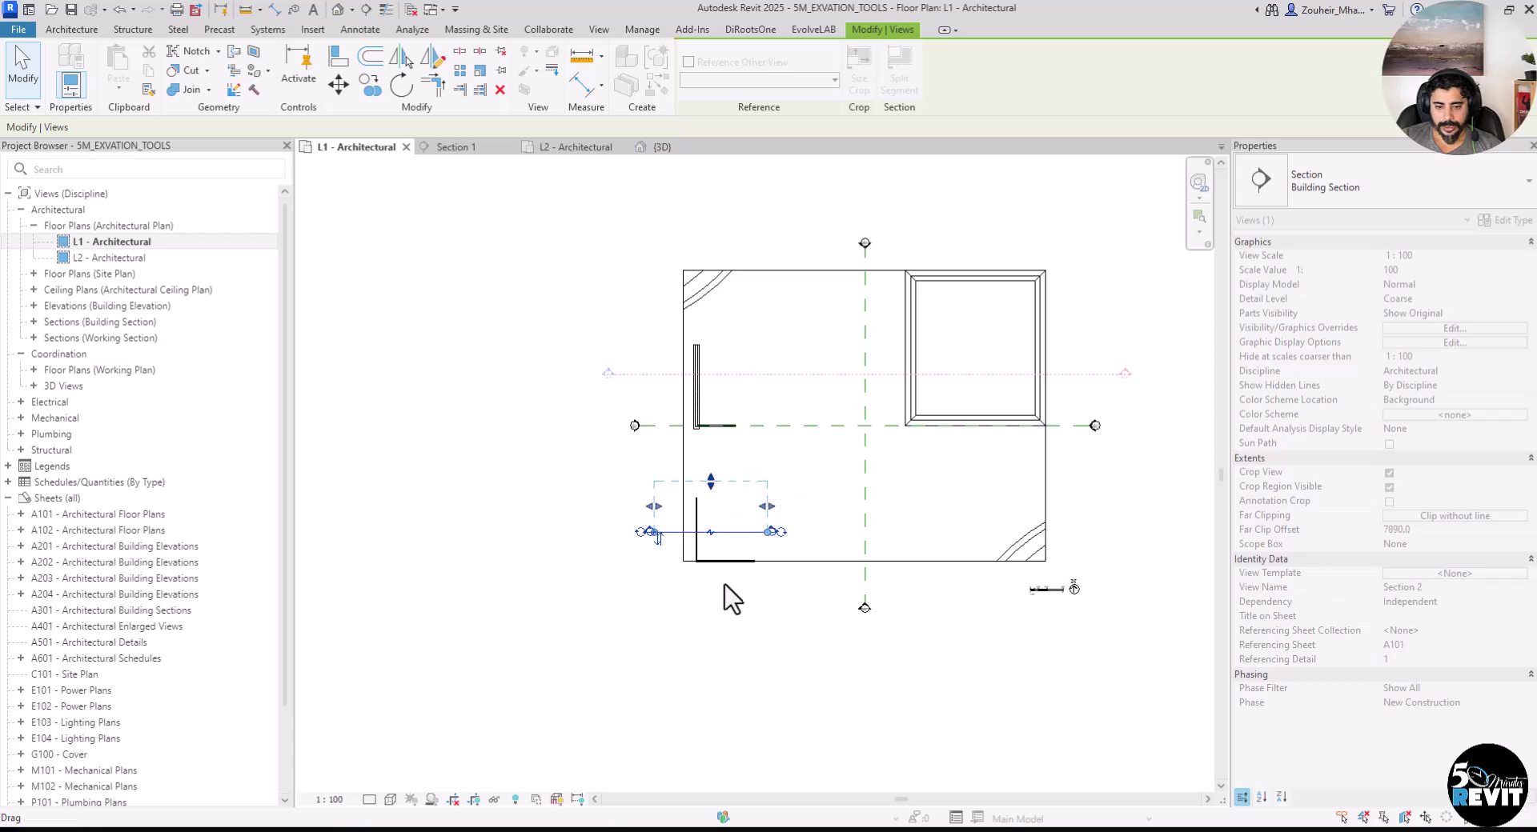
scroll(720, 576, "up", 4)
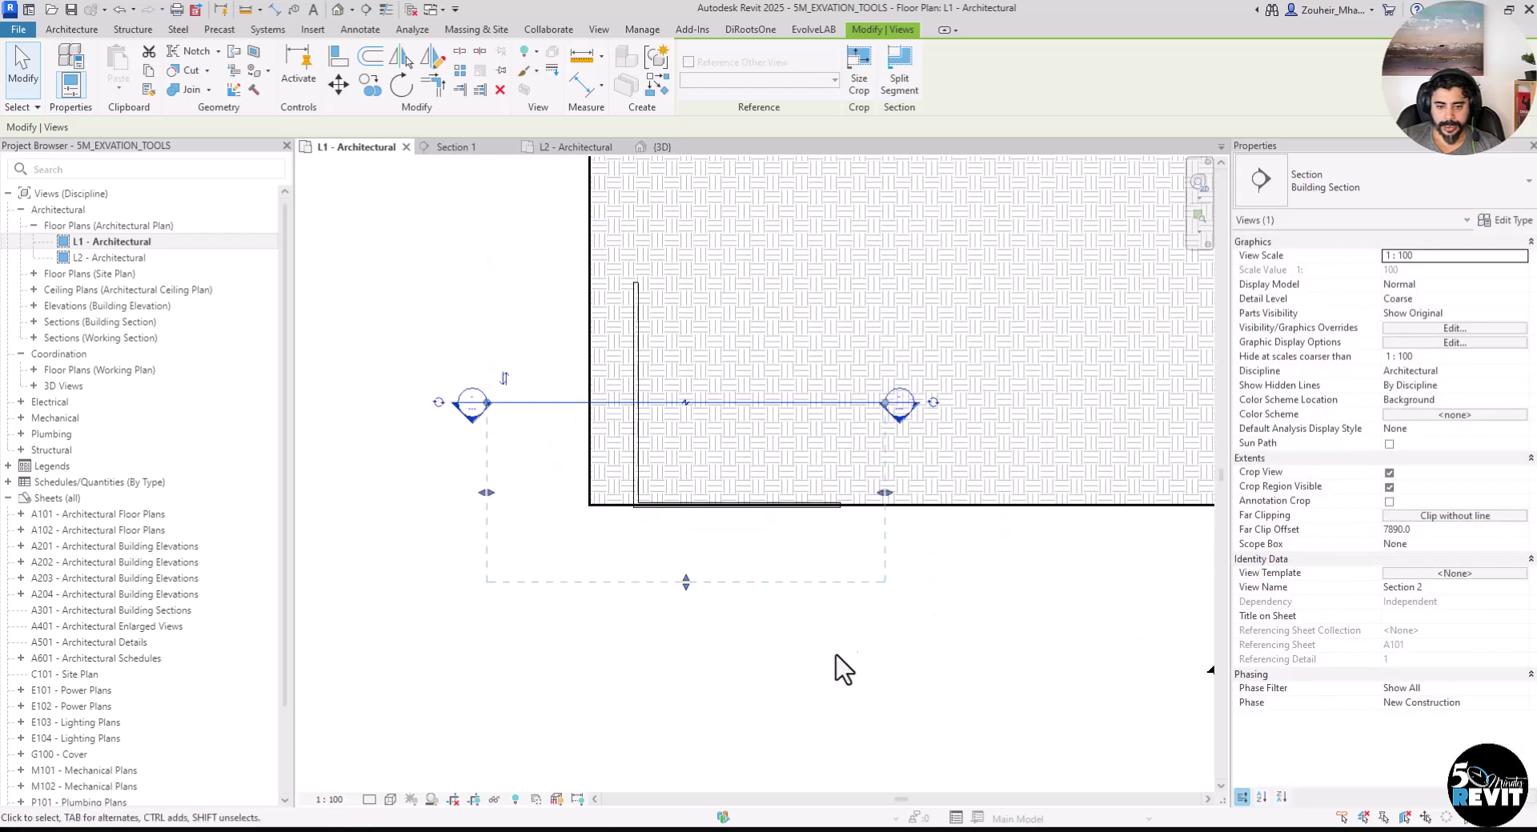
left_click(457, 420)
double_click(478, 399)
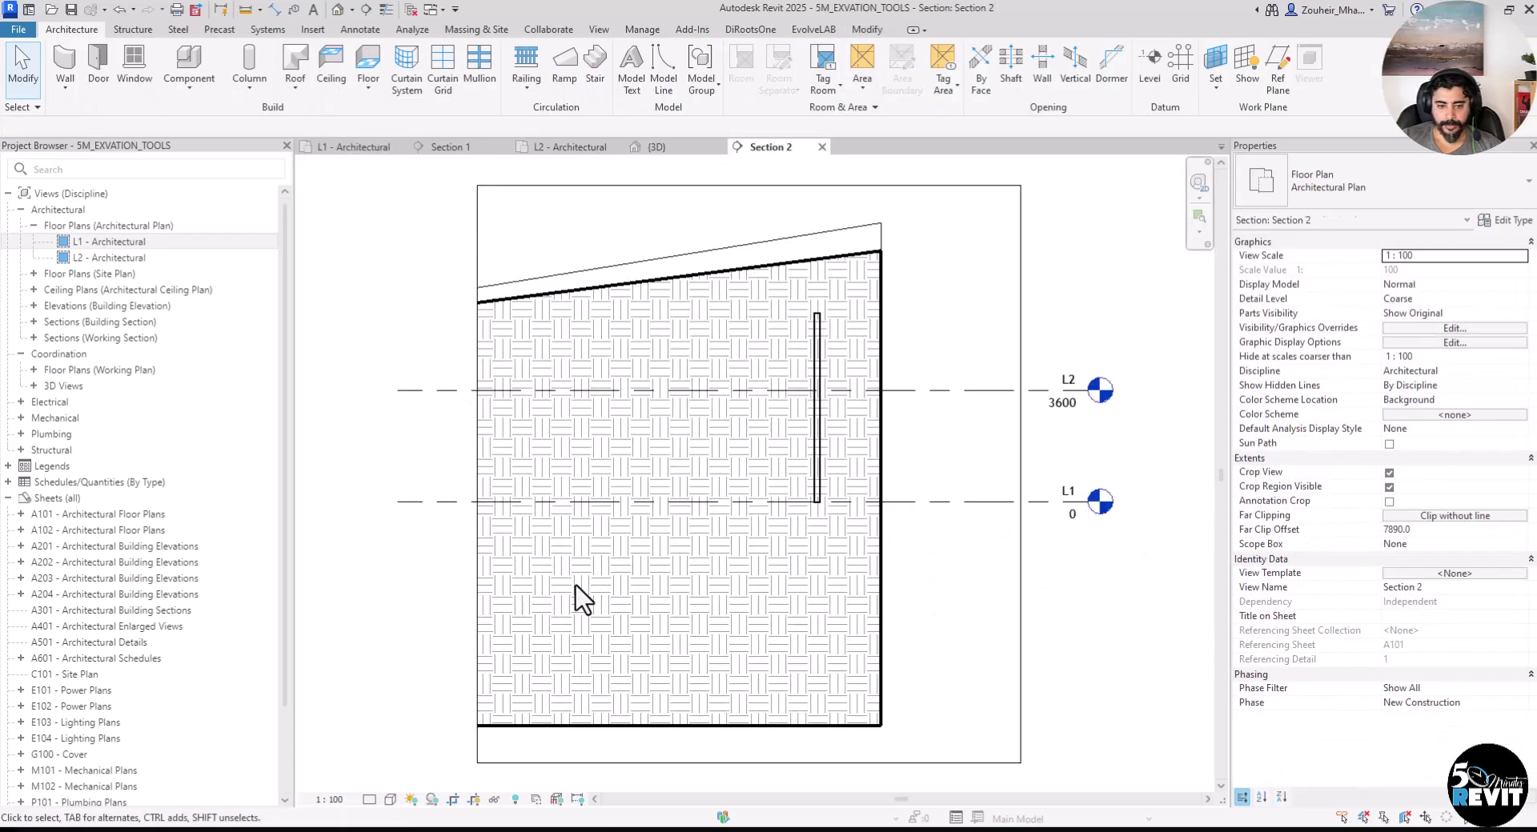
Step: Stretch the top of the cut wall in Section 2 upward until it projects above the toposolid's surface
scroll(796, 418, "up", 5)
scroll(776, 583, "down", 2)
left_click(725, 331)
middle_click_drag(919, 425, 910, 621)
left_click_drag(715, 467, 710, 264)
left_click(978, 565)
middle_click_drag(978, 566, 919, 454)
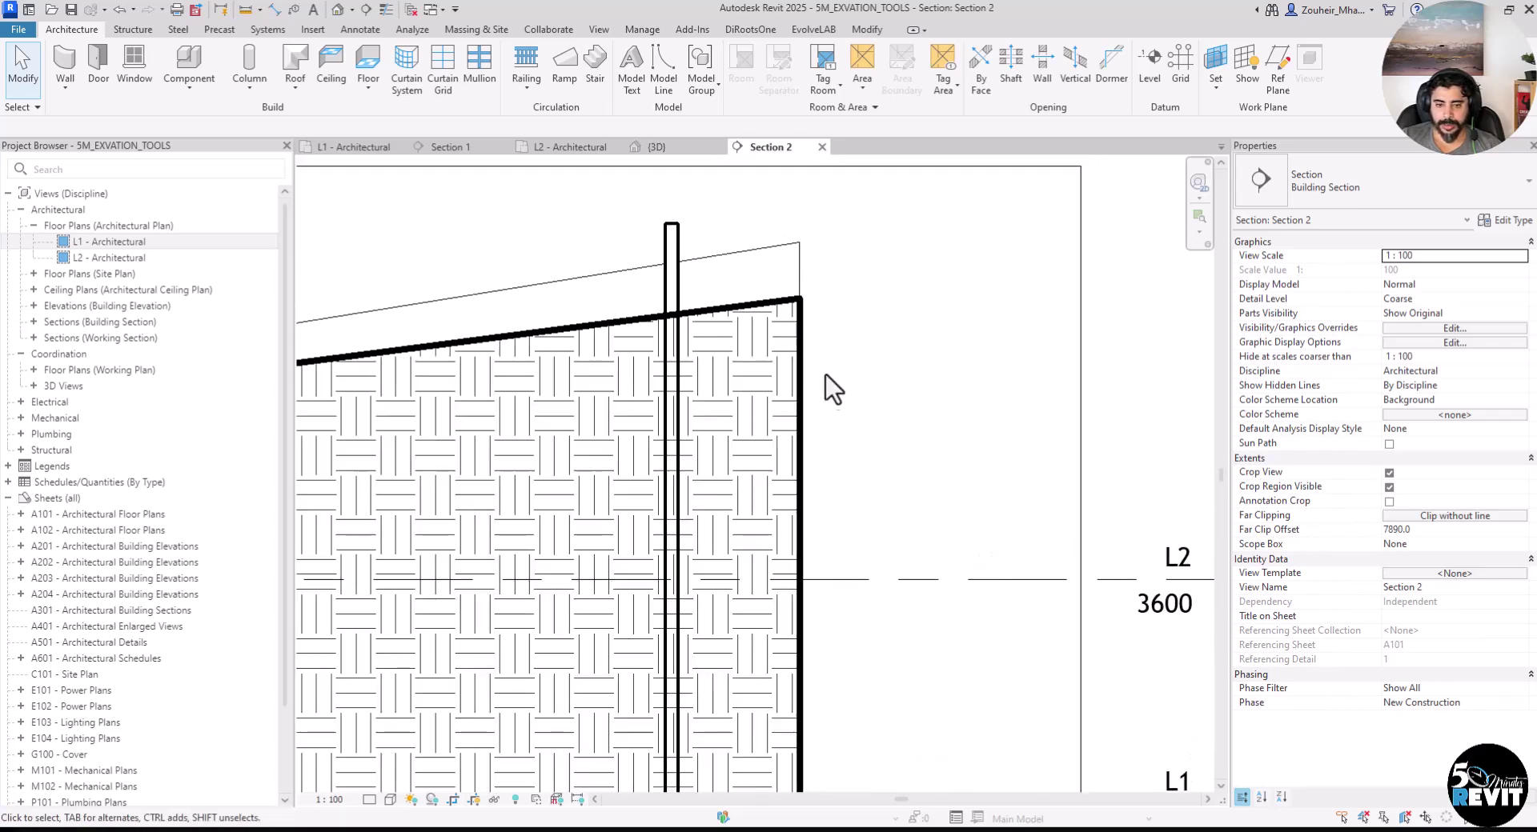
Step: Try to excavate the toposolid with the generic wall that passes through it in Section 2
left_click(781, 310)
middle_click_drag(974, 404, 976, 428)
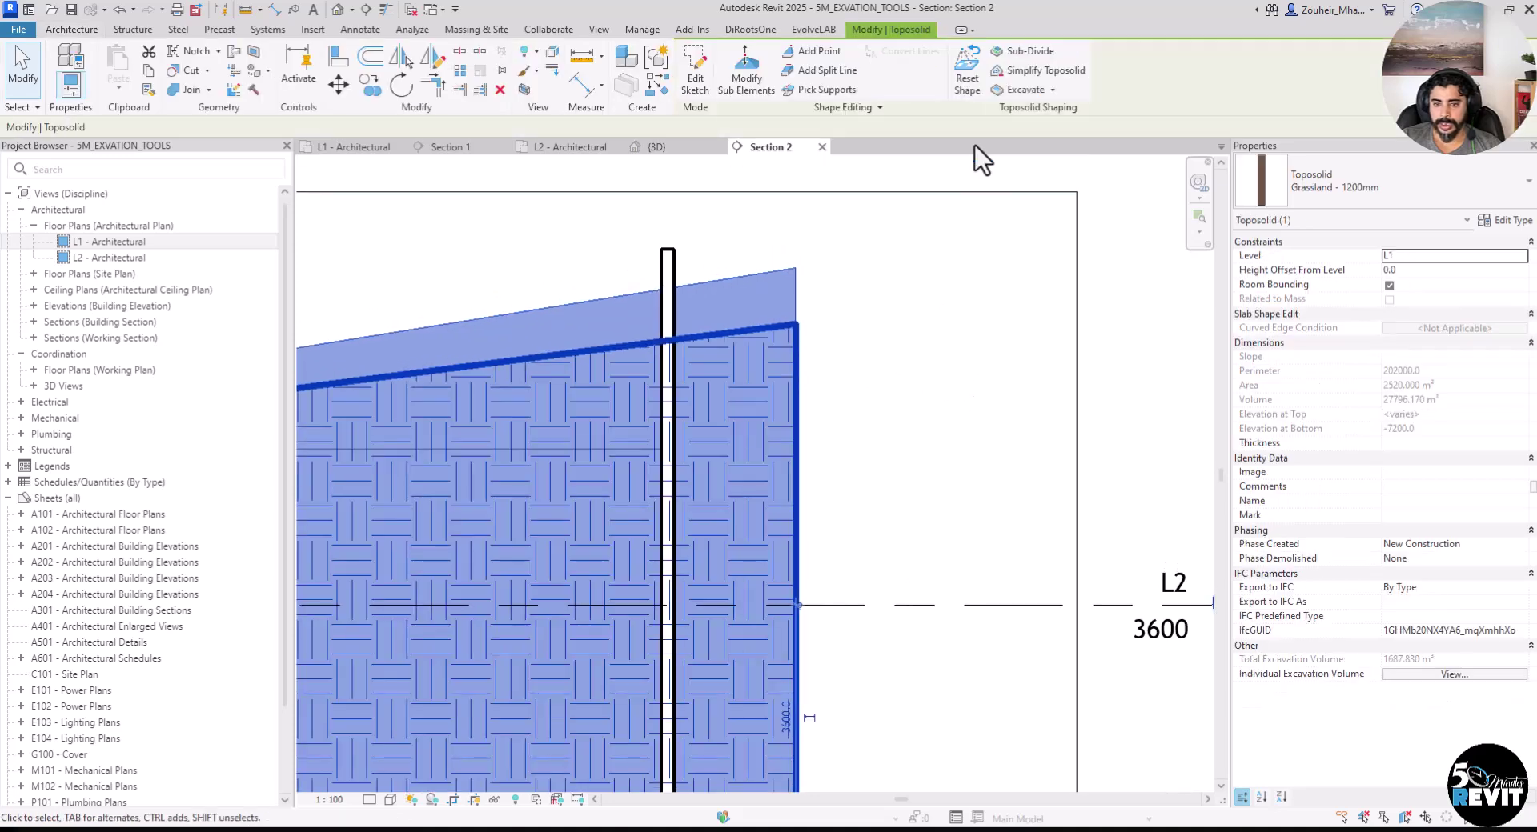
left_click(1041, 89)
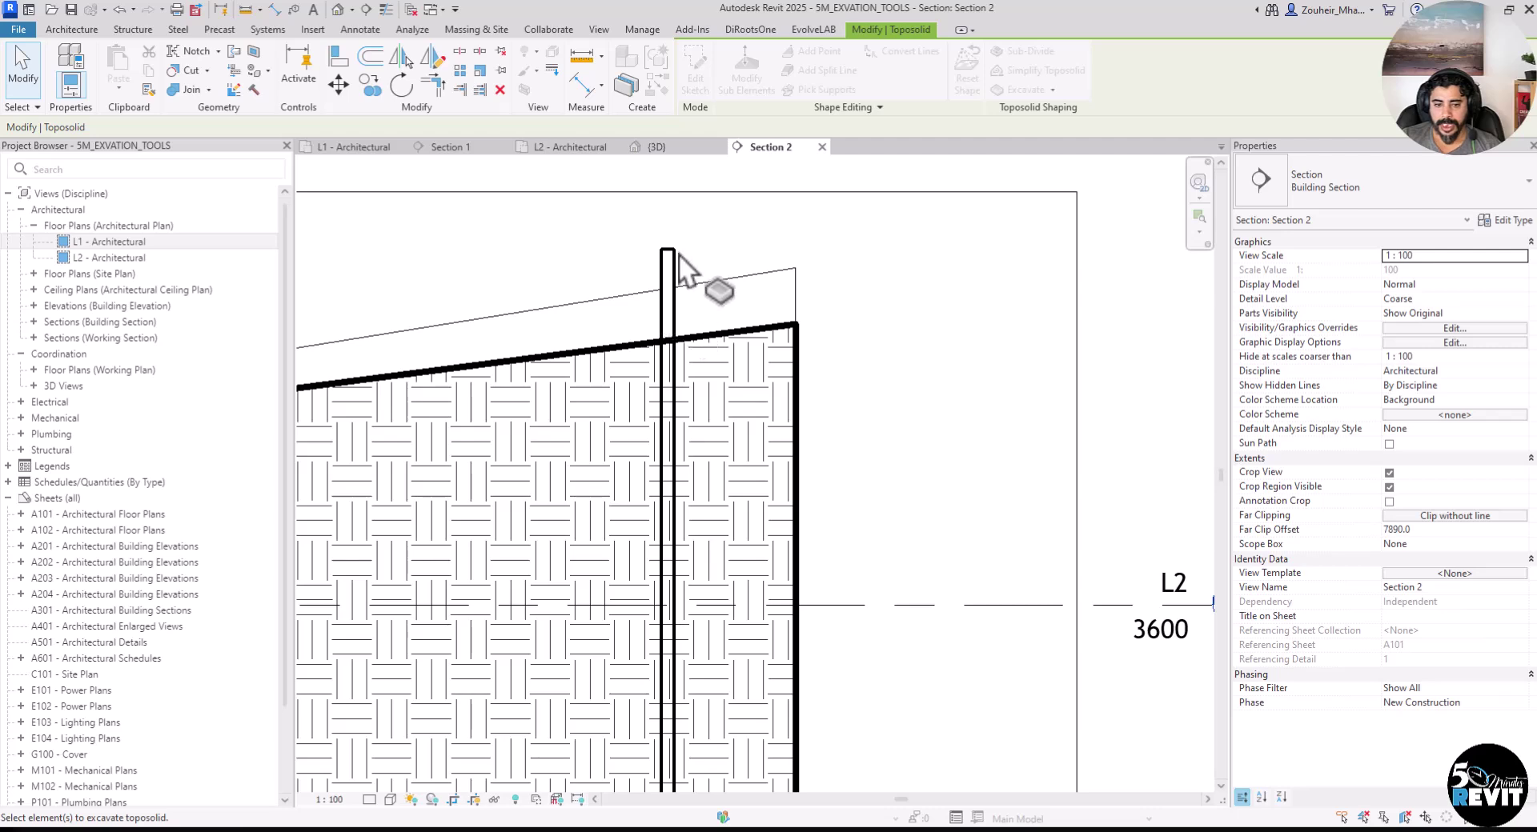
scroll(677, 264, "up", 5)
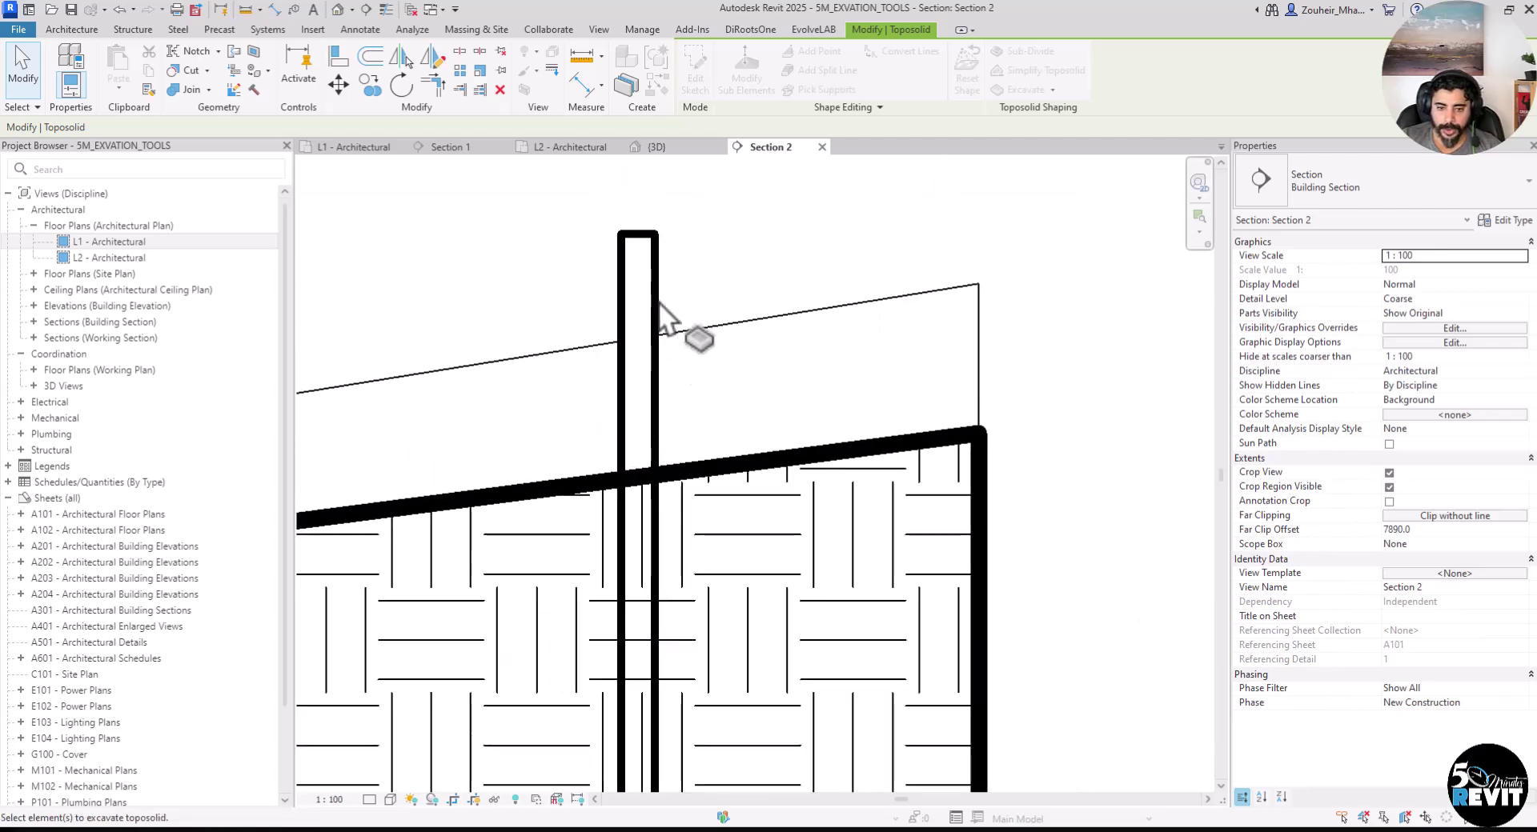
scroll(677, 352, "down", 4)
middle_click_drag(693, 382, 694, 392)
left_click(16, 58)
middle_click_drag(856, 546, 842, 461)
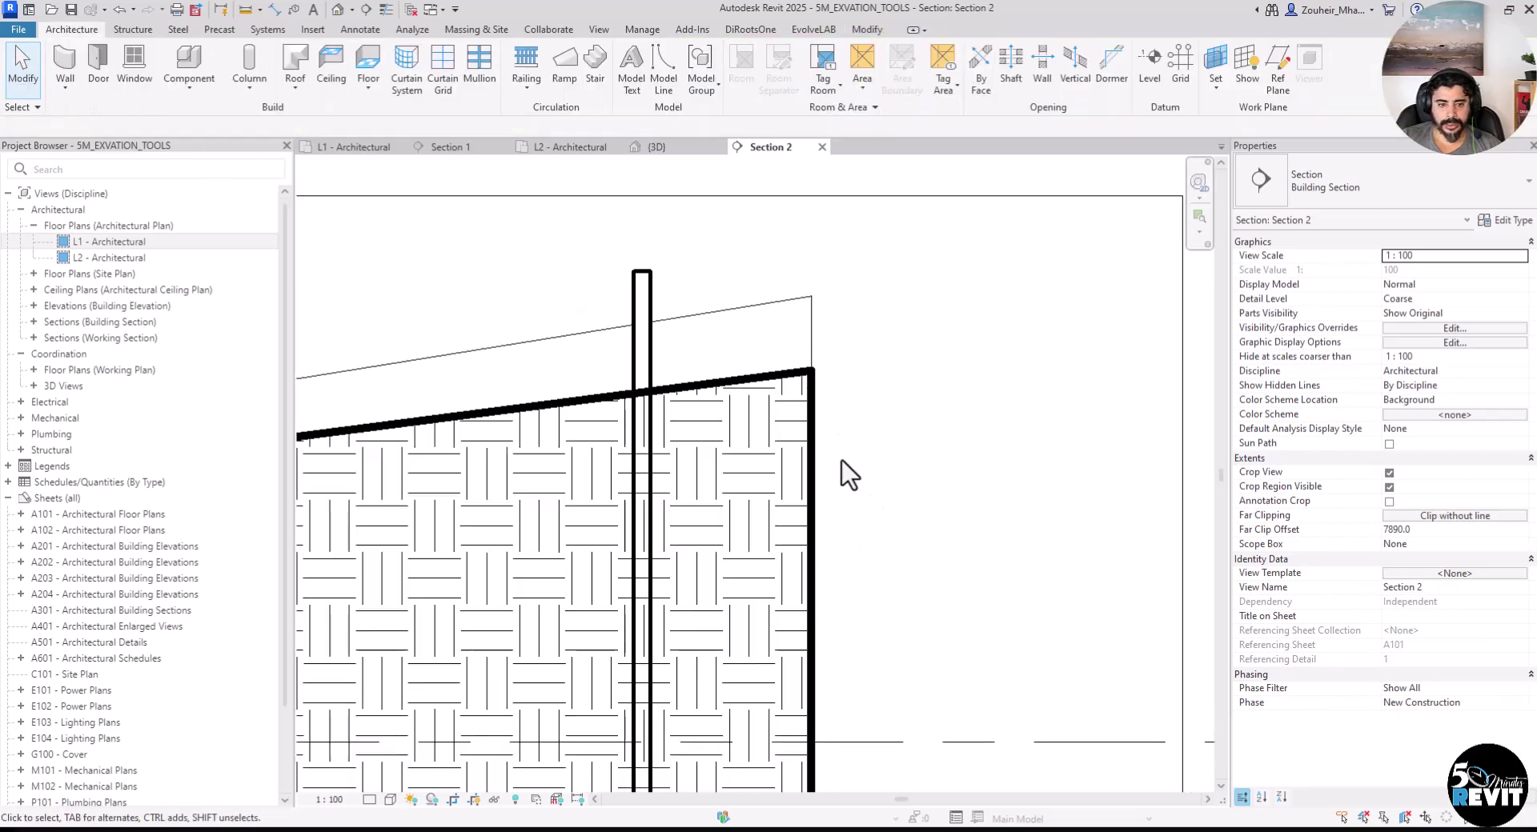
Step: Retry the Excavate tool on the toposolid with the same wall, and leave the command
left_click(783, 382)
middle_click_drag(997, 470, 991, 504)
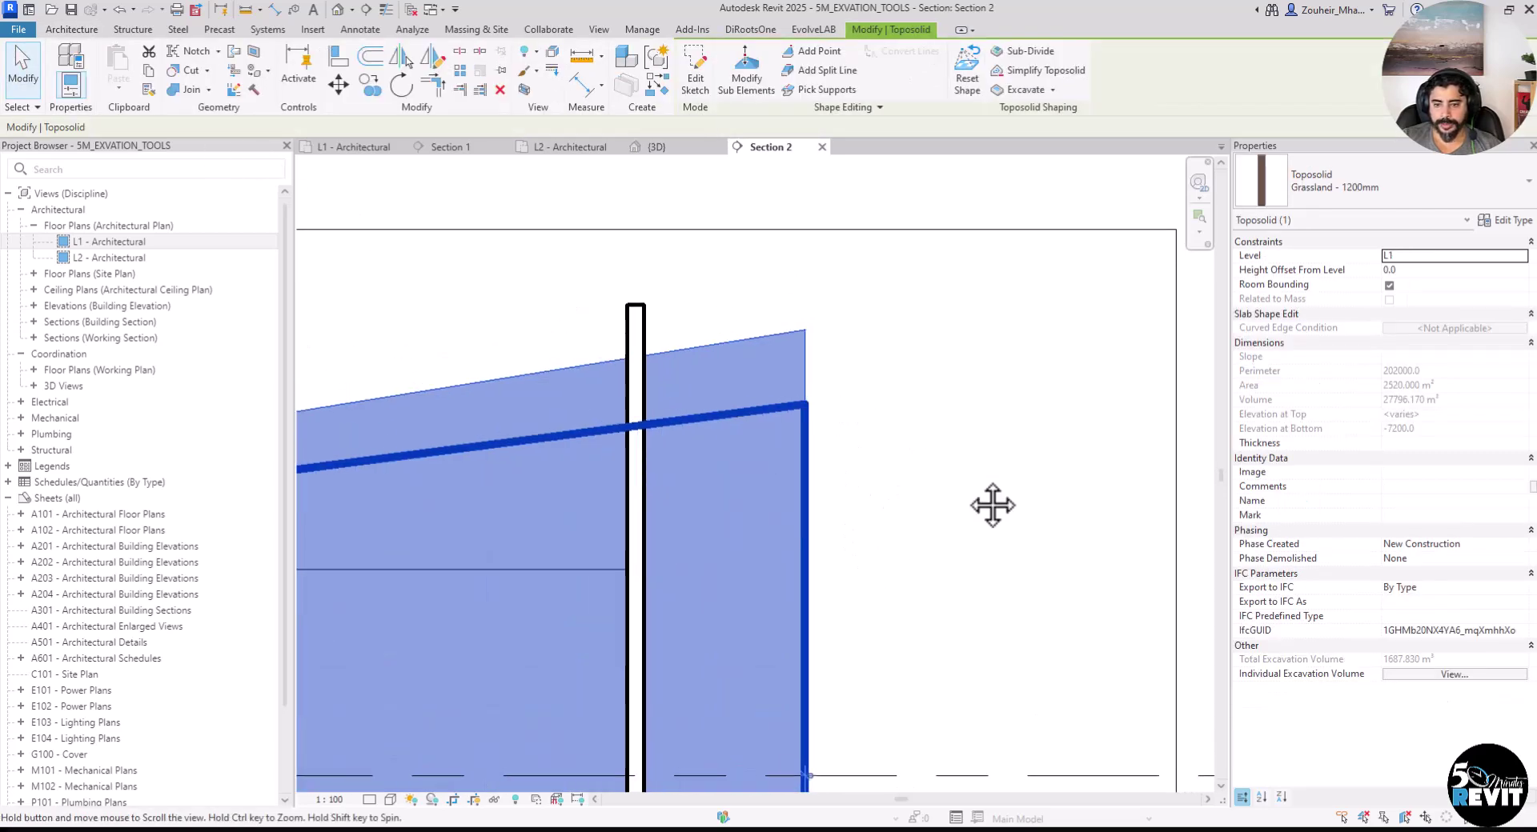
left_click(1016, 93)
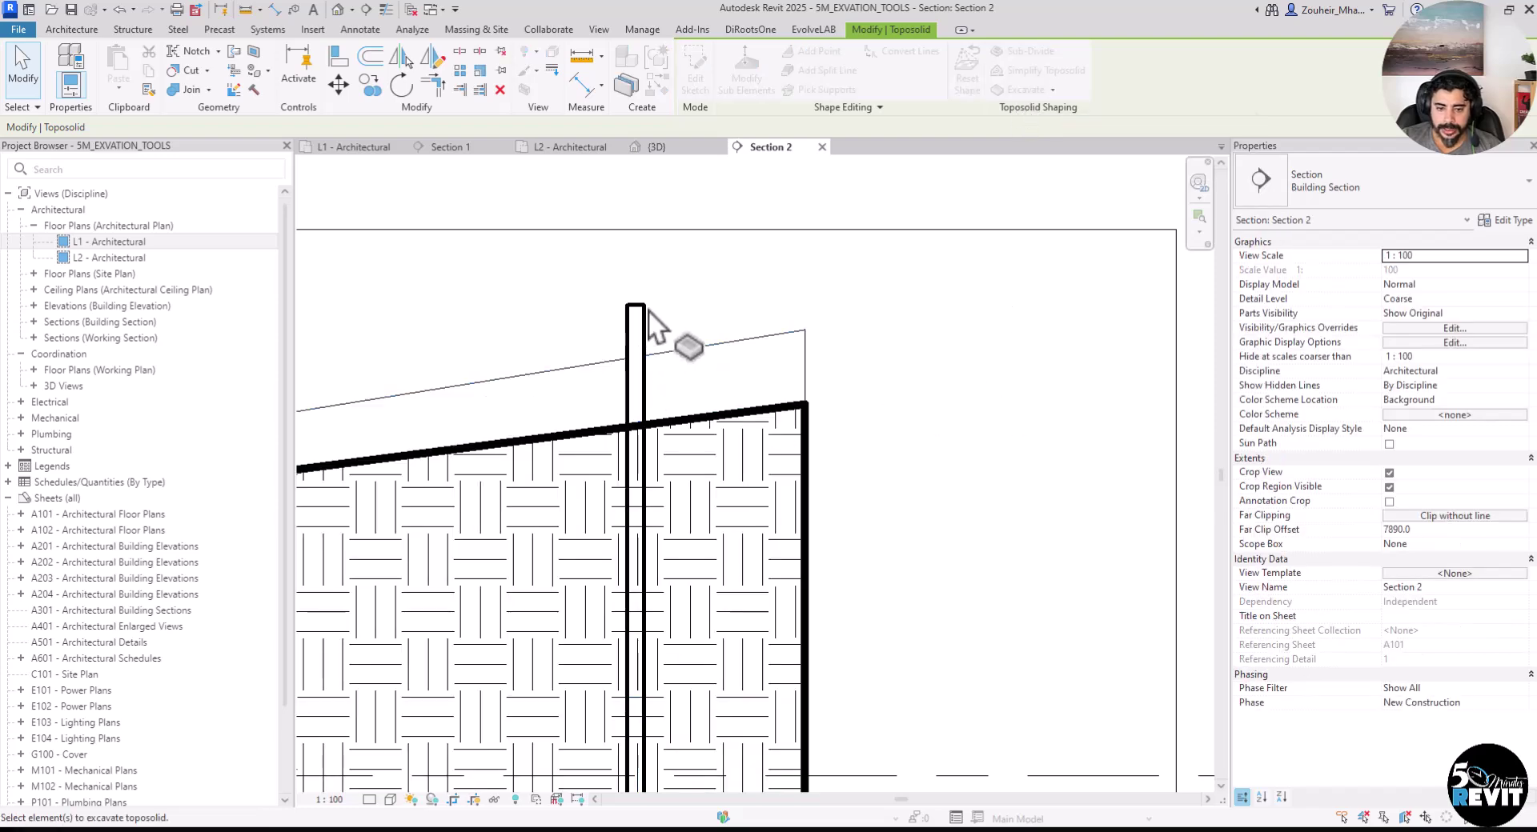
scroll(652, 336, "down", 4)
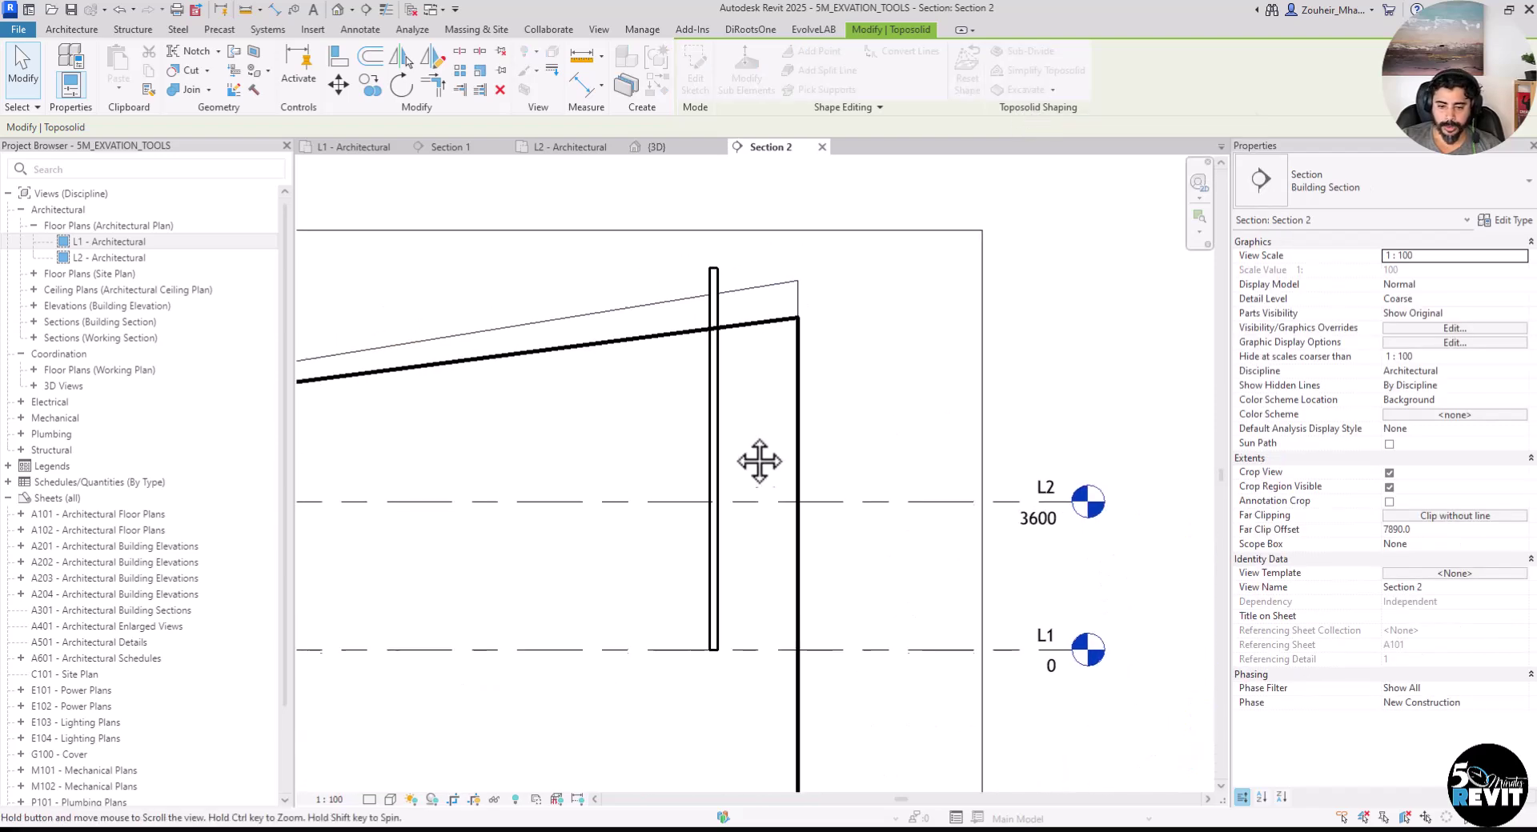
scroll(694, 480, "up", 2)
middle_click_drag(703, 505, 776, 596)
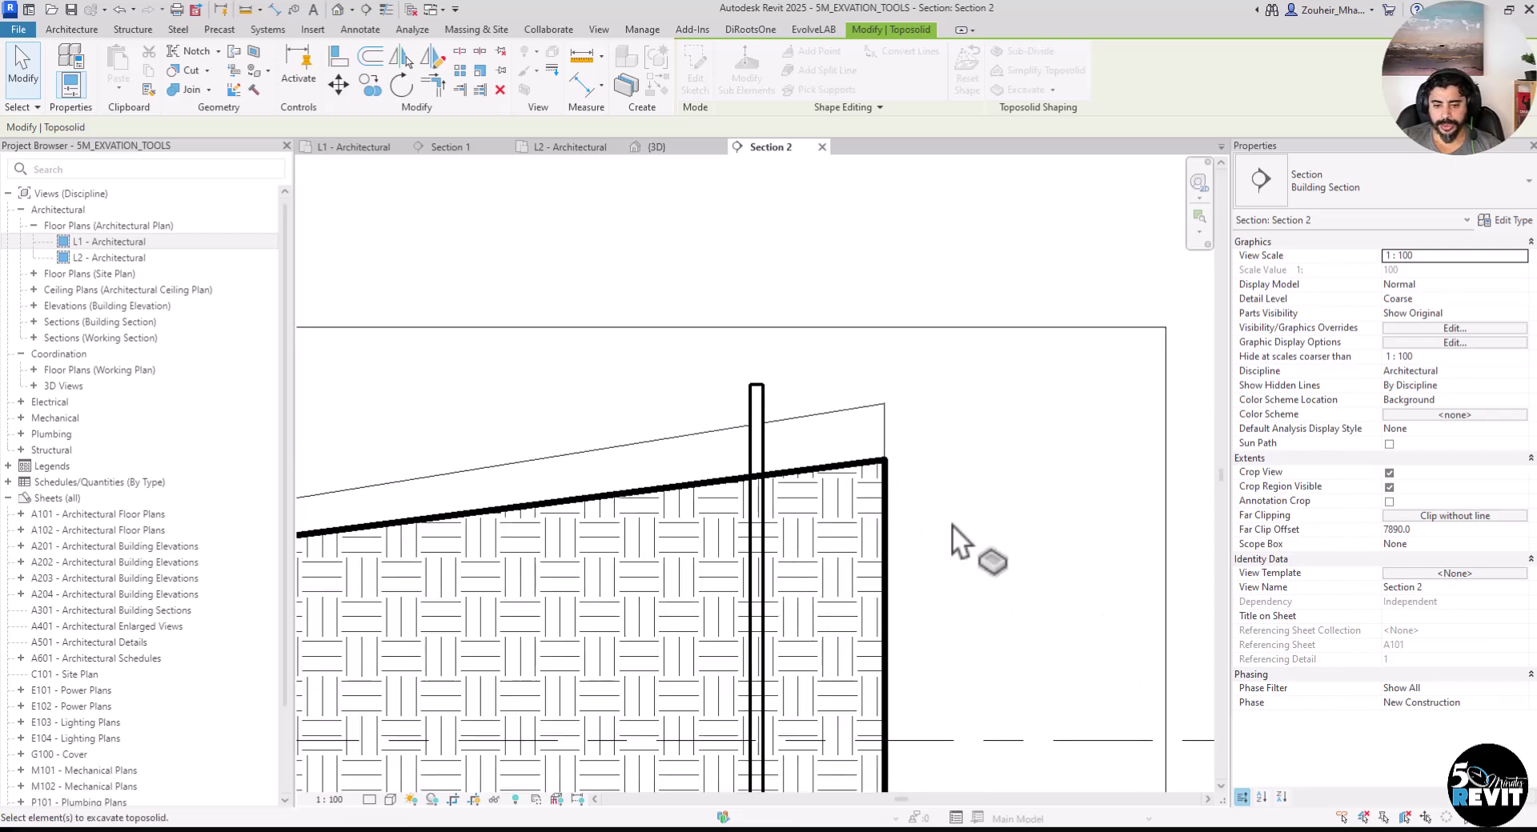
scroll(954, 526, "down", 2)
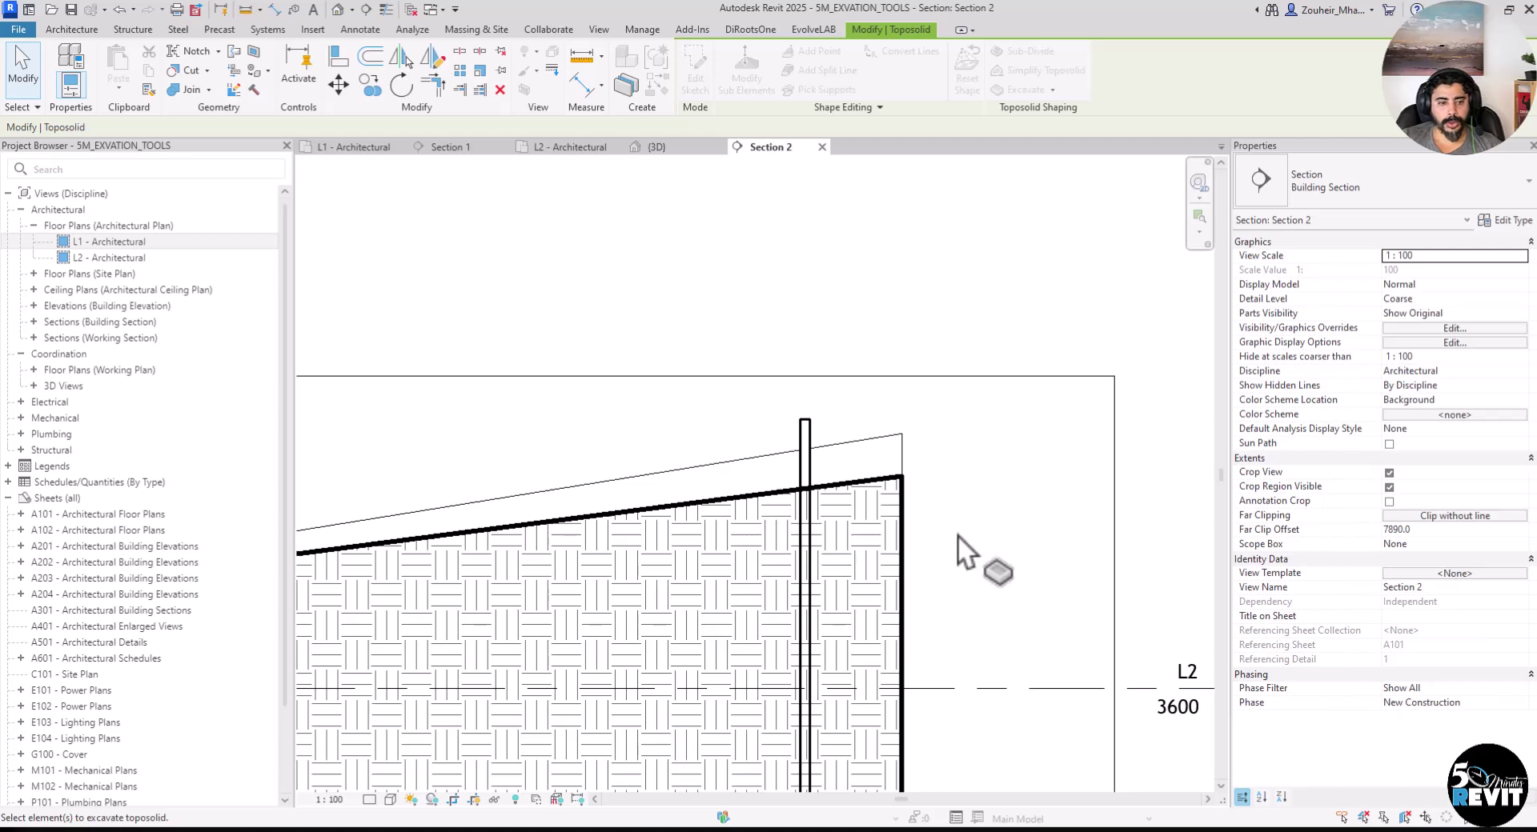
middle_click_drag(998, 574, 988, 542)
left_click(16, 60)
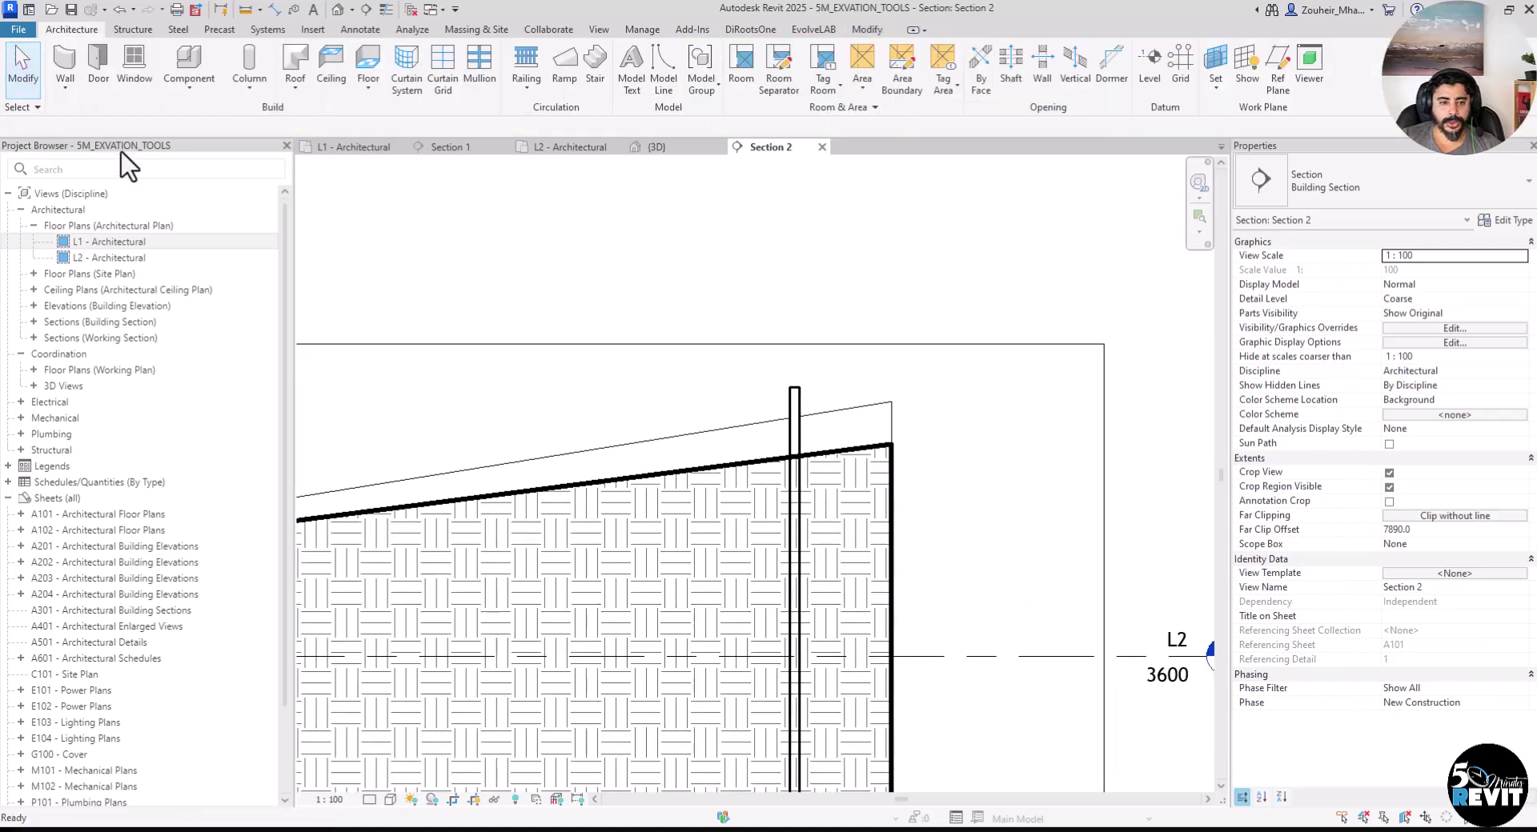
Step: Cut the toposolid with the generic wall using the Cut Geometry tool
left_click(879, 32)
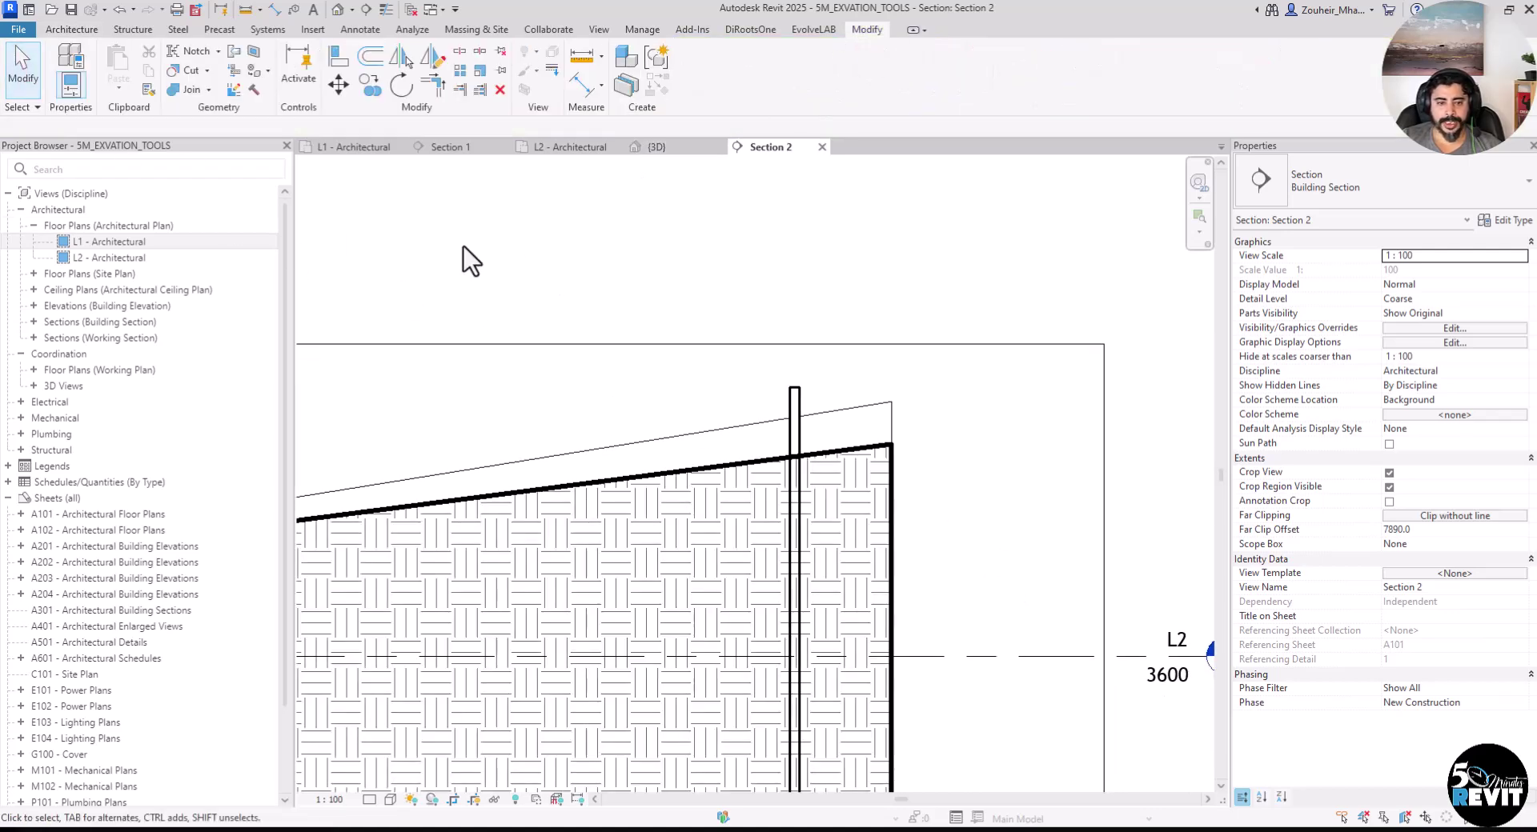
left_click(181, 74)
scroll(953, 532, "up", 2)
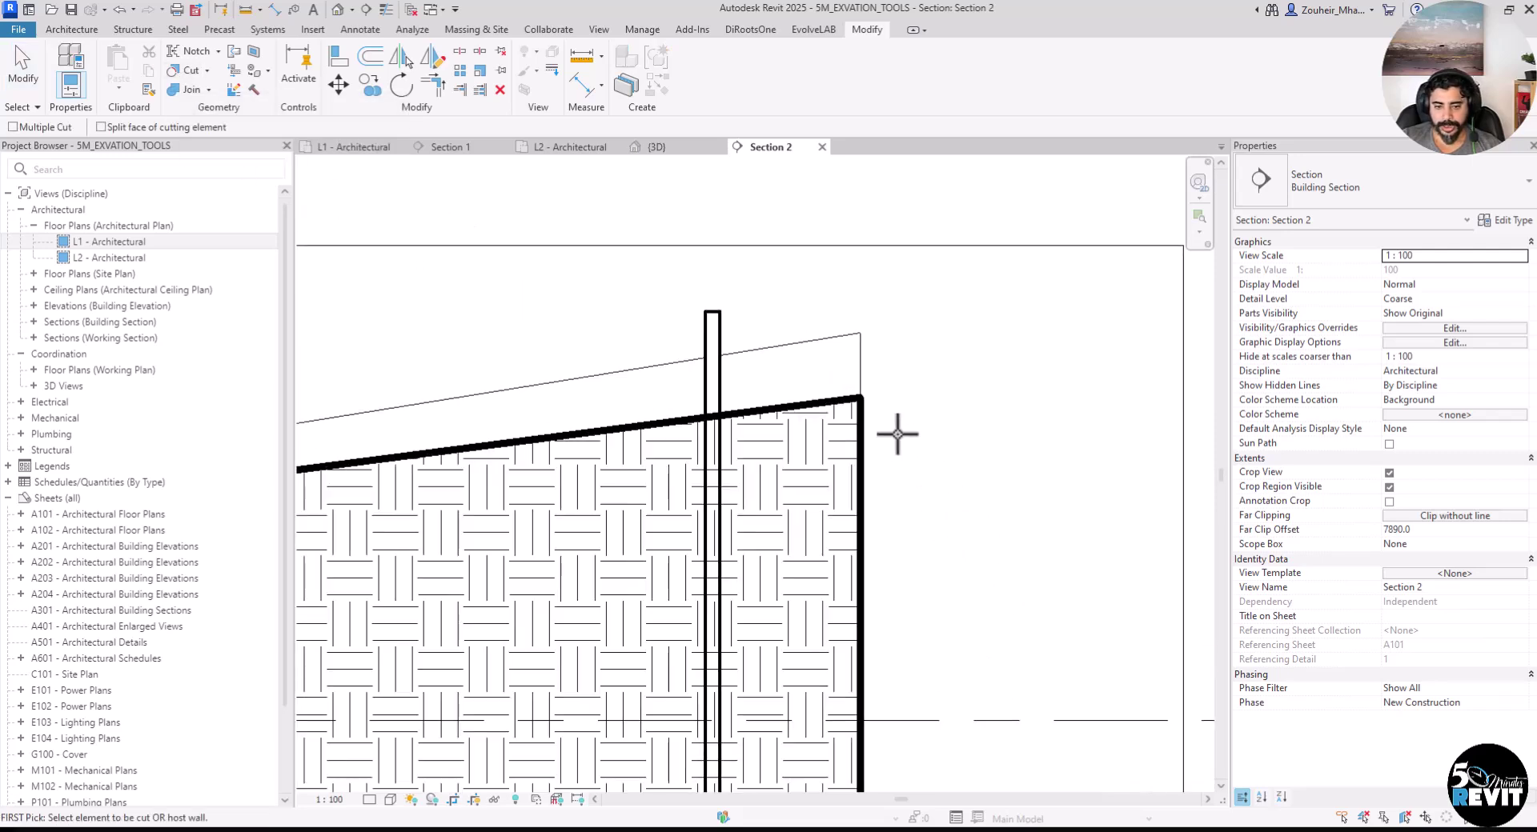
scroll(964, 424, "up", 1)
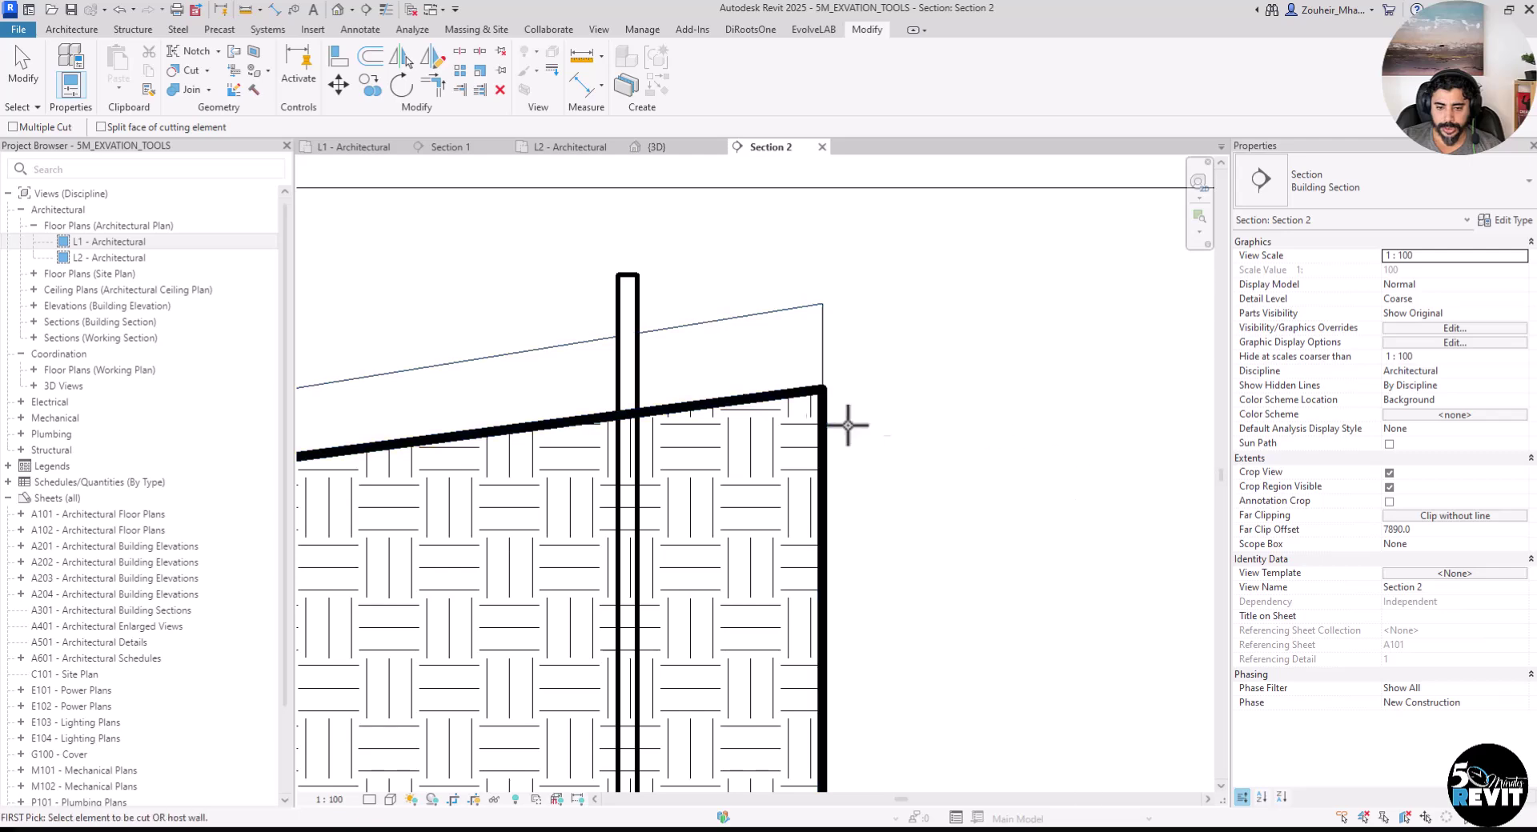
left_click(825, 413)
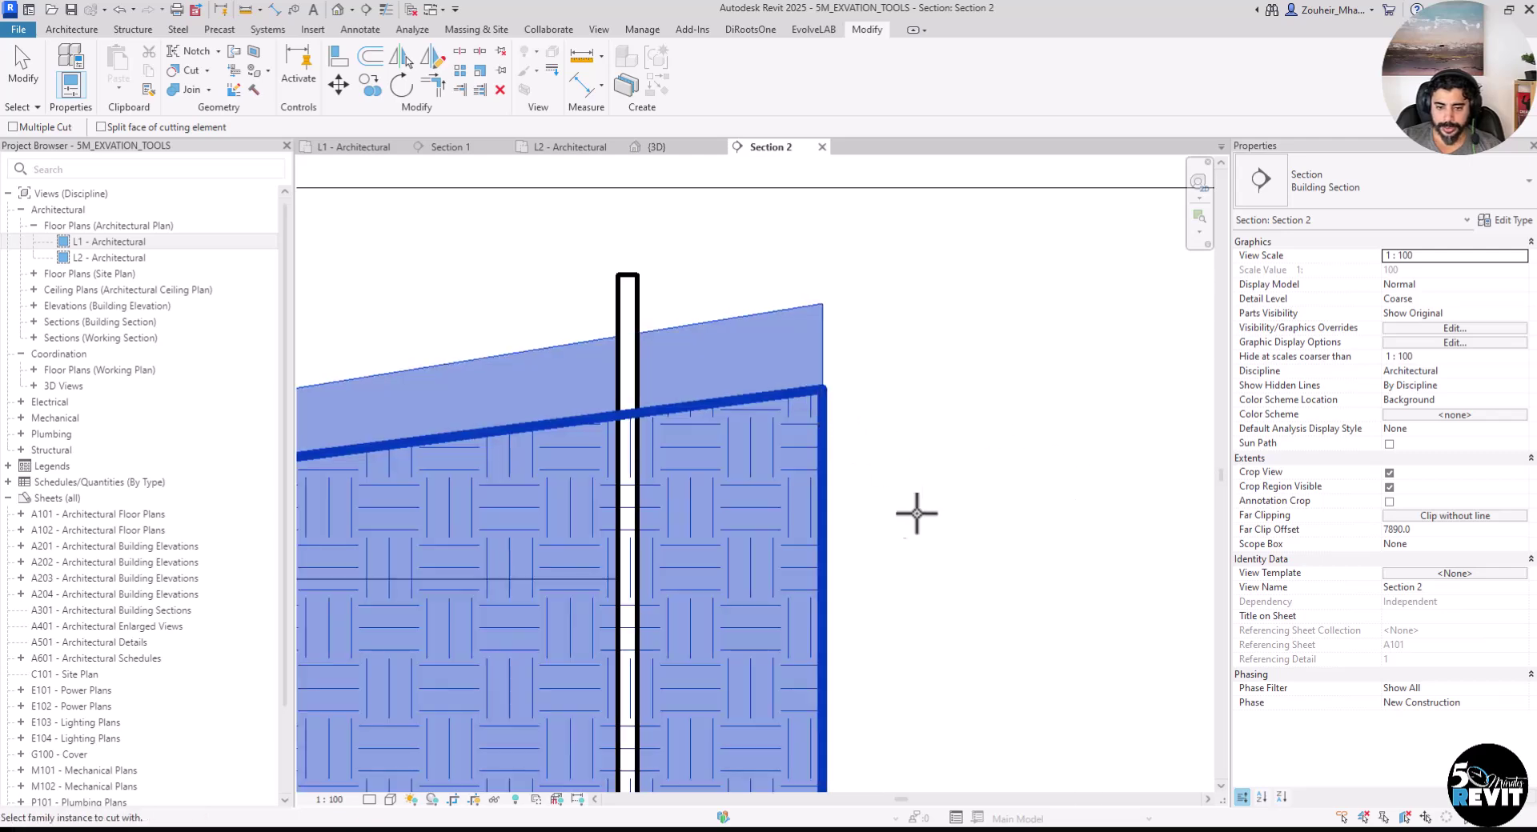
left_click(631, 293)
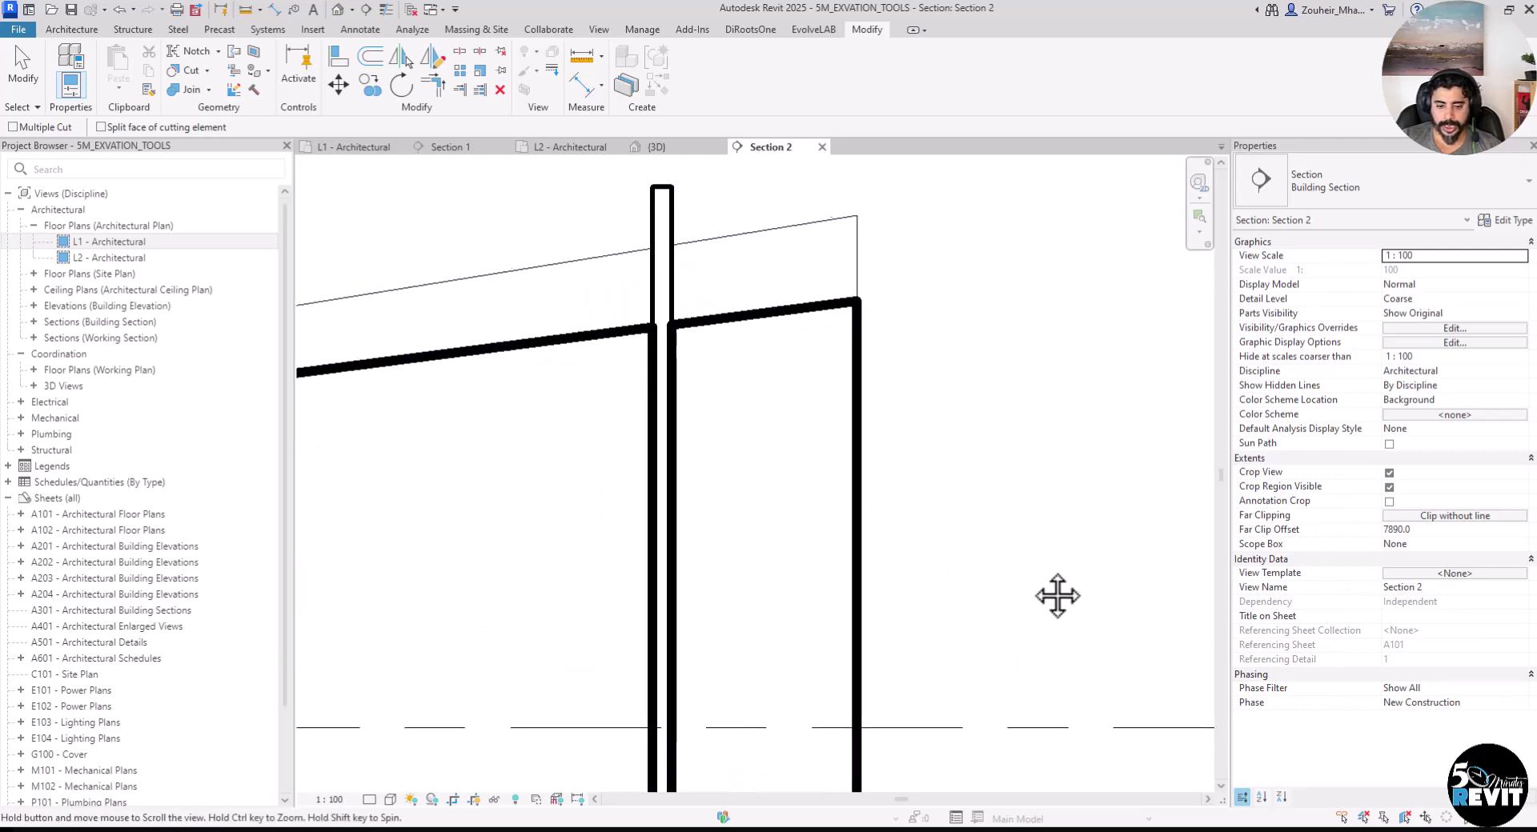
Step: Hide the Walls category in Section 2's visibility overrides to expose the slot cut into the toposolid
key("v")
key("v")
left_click(586, 466)
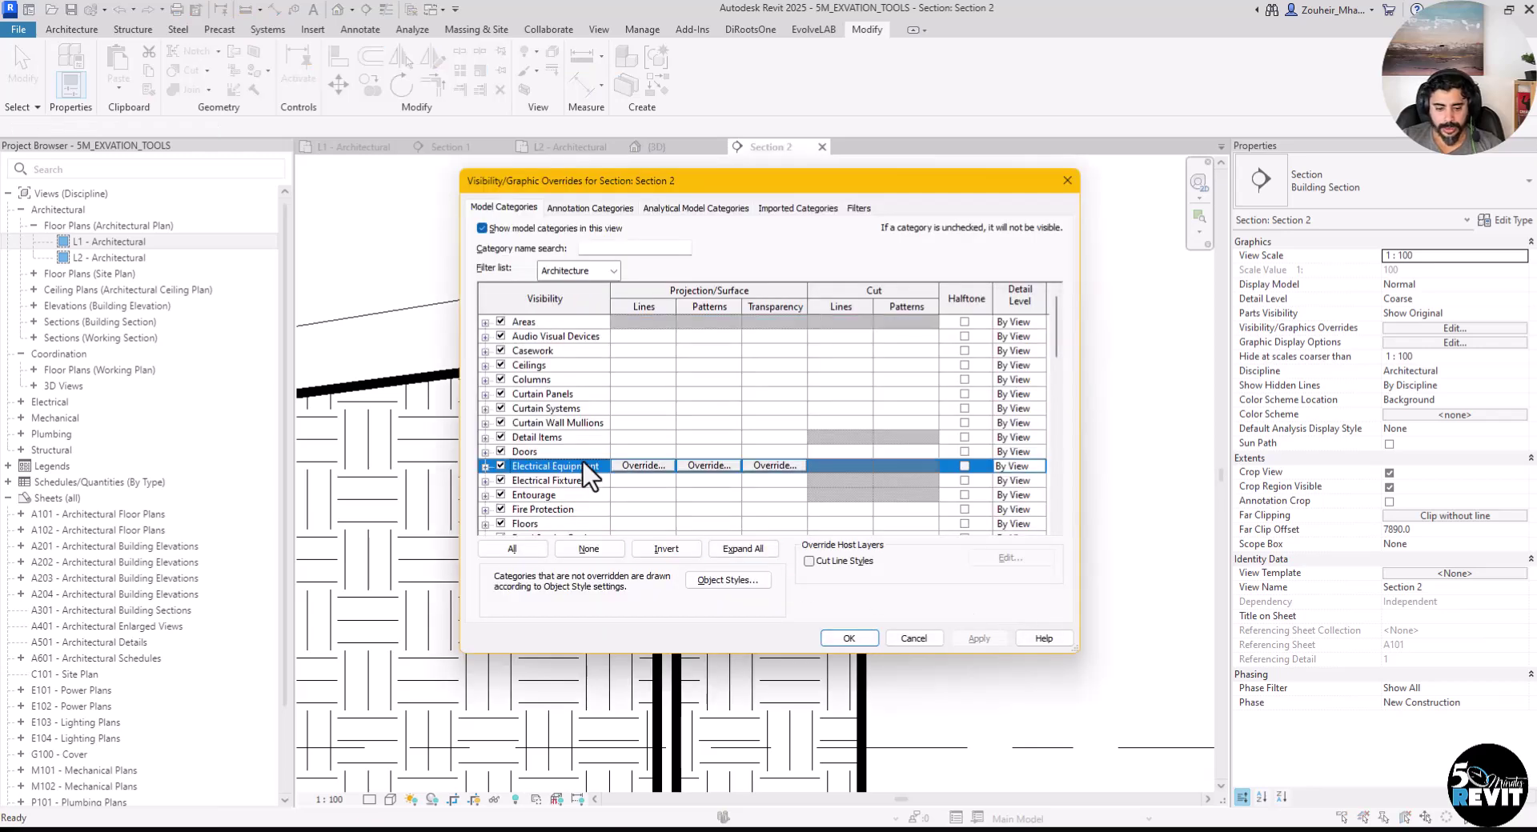
key("w")
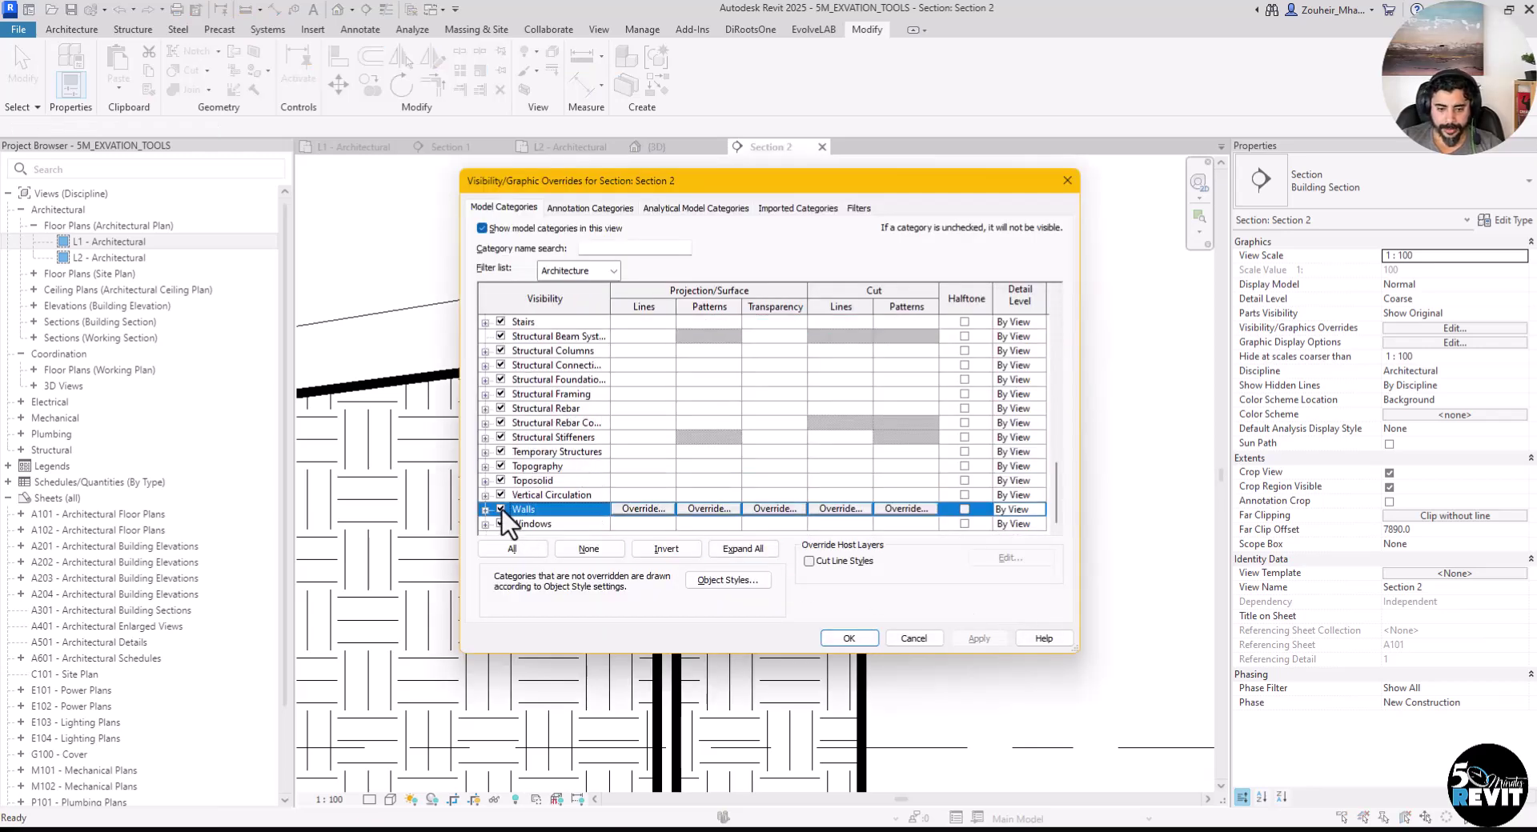
left_click(846, 638)
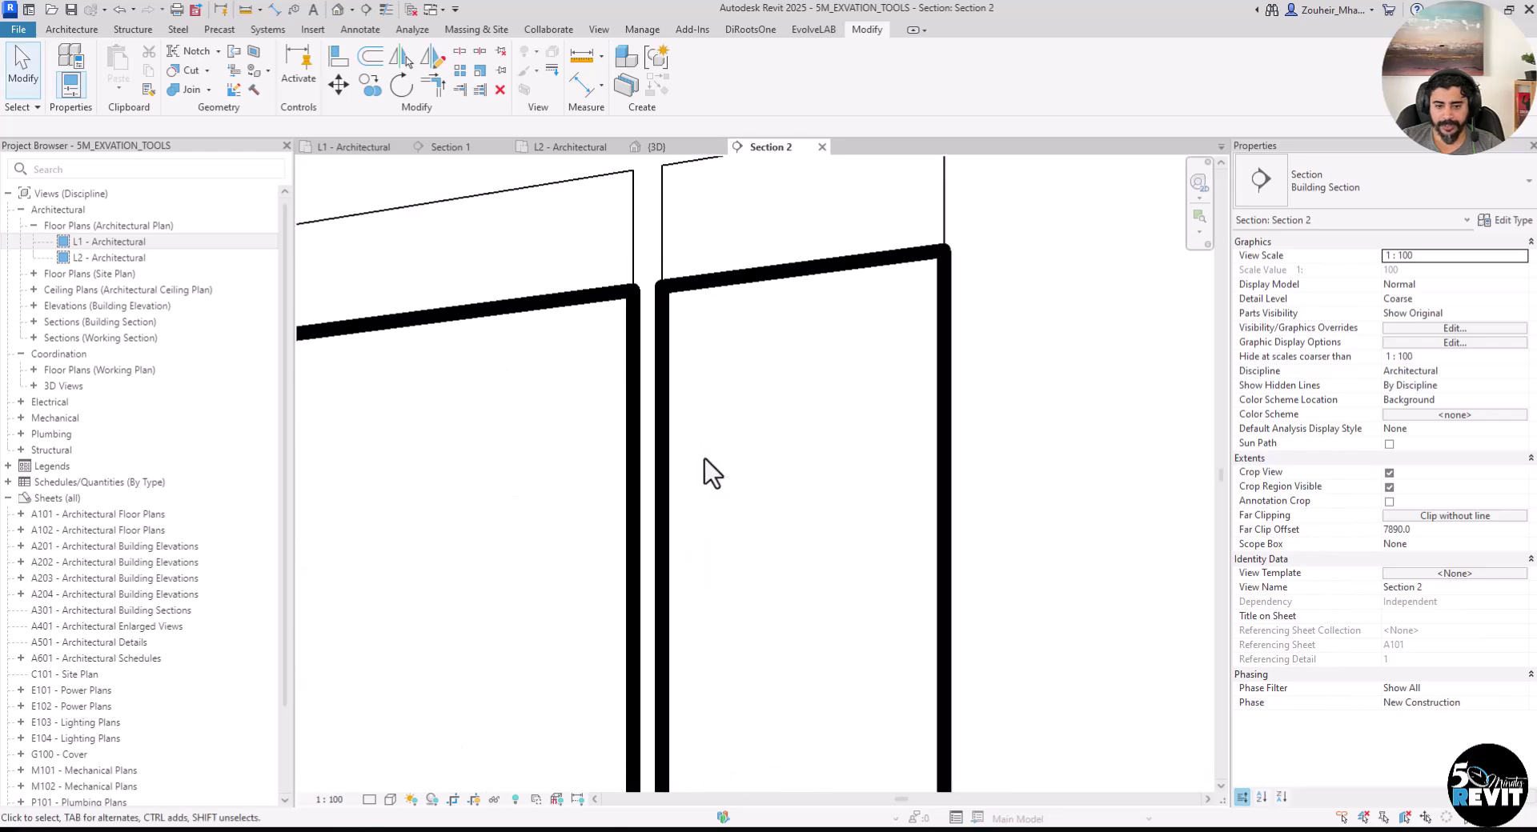
scroll(824, 488, "down", 4)
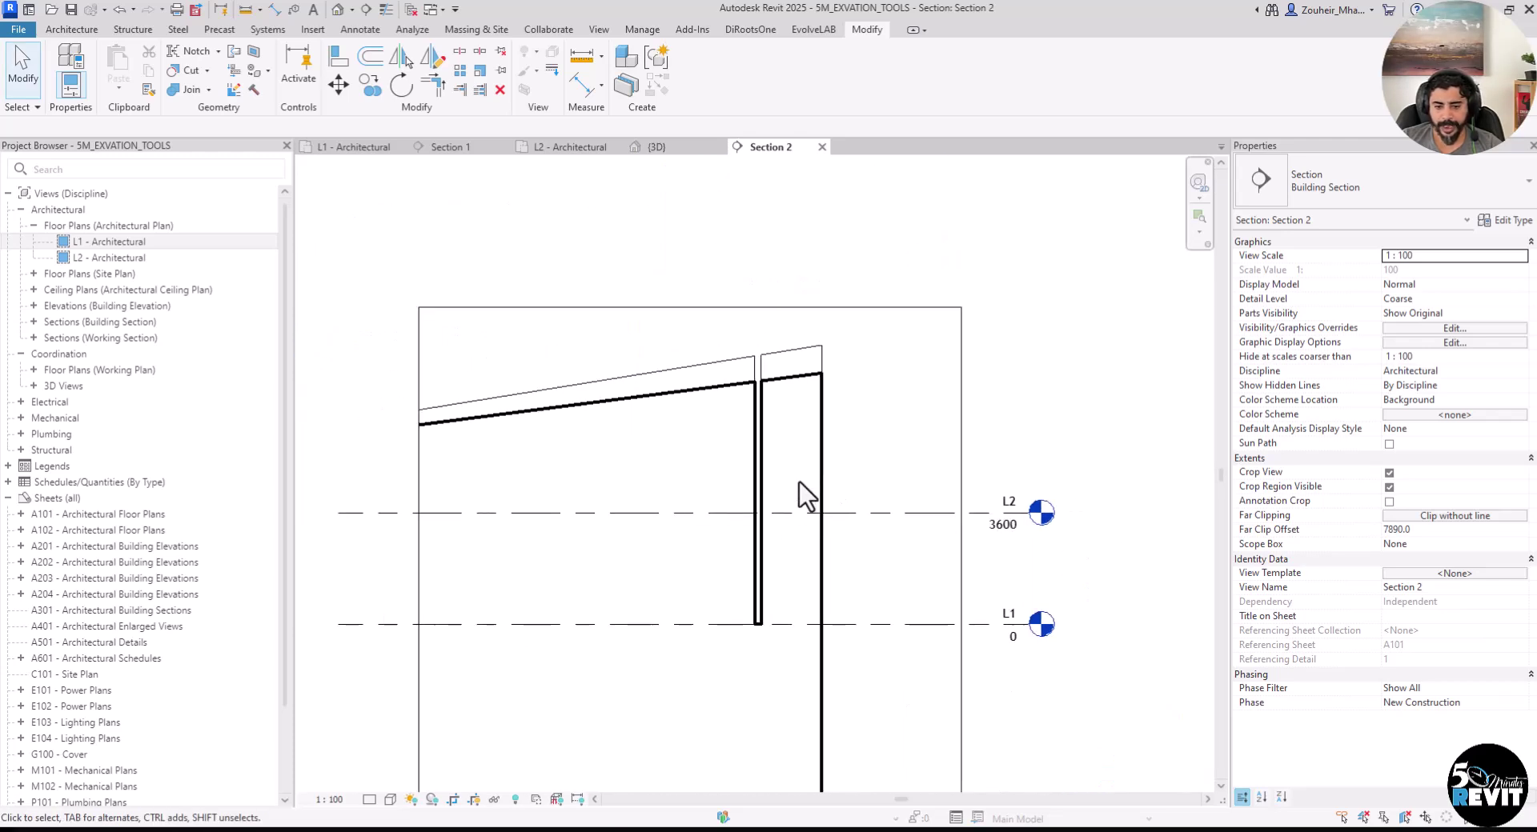
Step: Switch to the 3D view and turn the Floors category back on in its visibility overrides
left_click(337, 9)
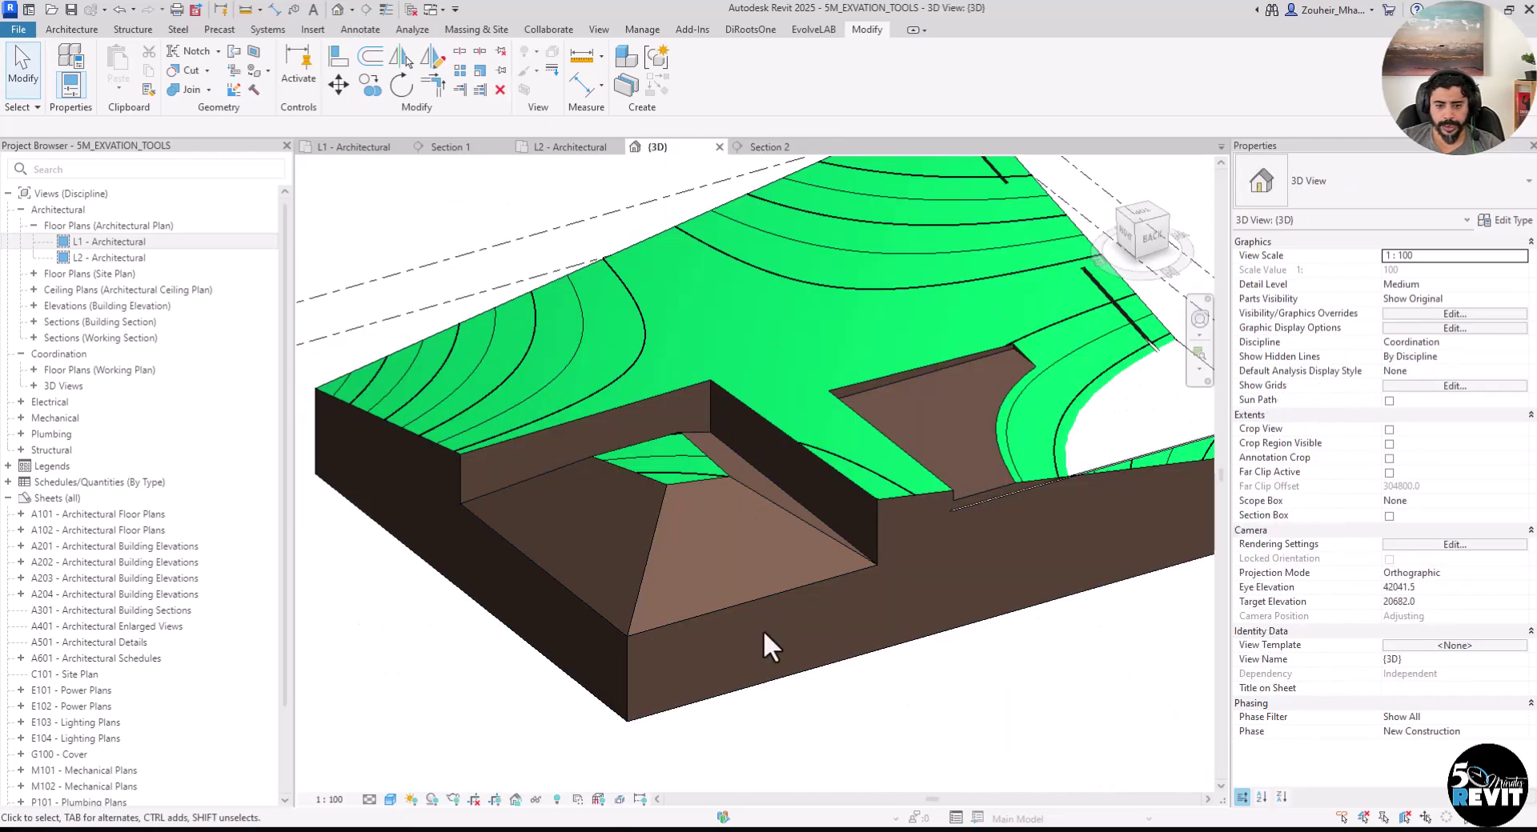
middle_click_drag(716, 641, 836, 678, "shift")
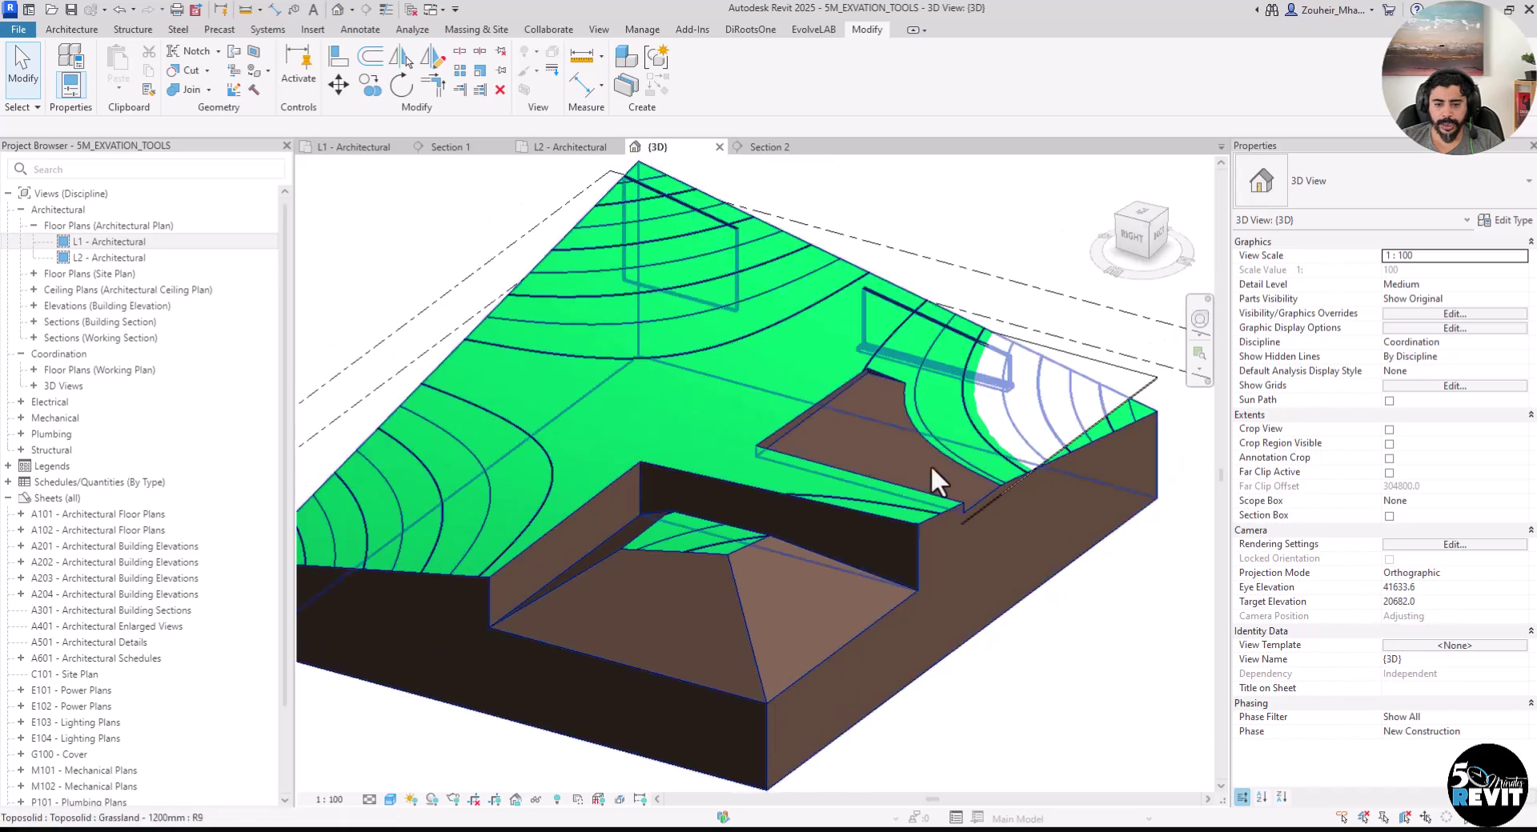
middle_click_drag(890, 533, 899, 585)
middle_click_drag(884, 691, 878, 634)
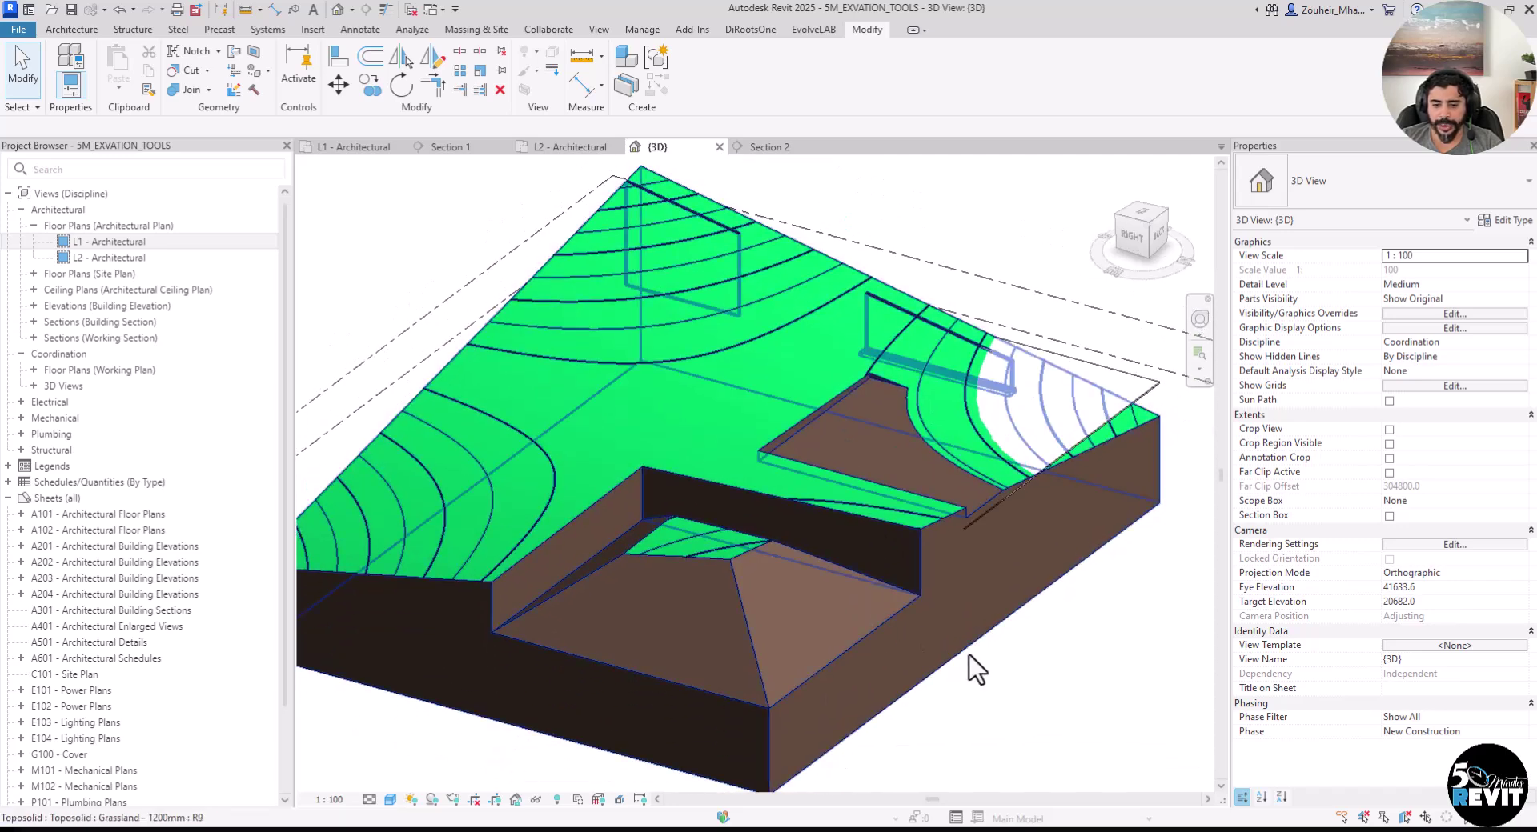
middle_click_drag(999, 680, 1025, 709)
key("v")
key("v")
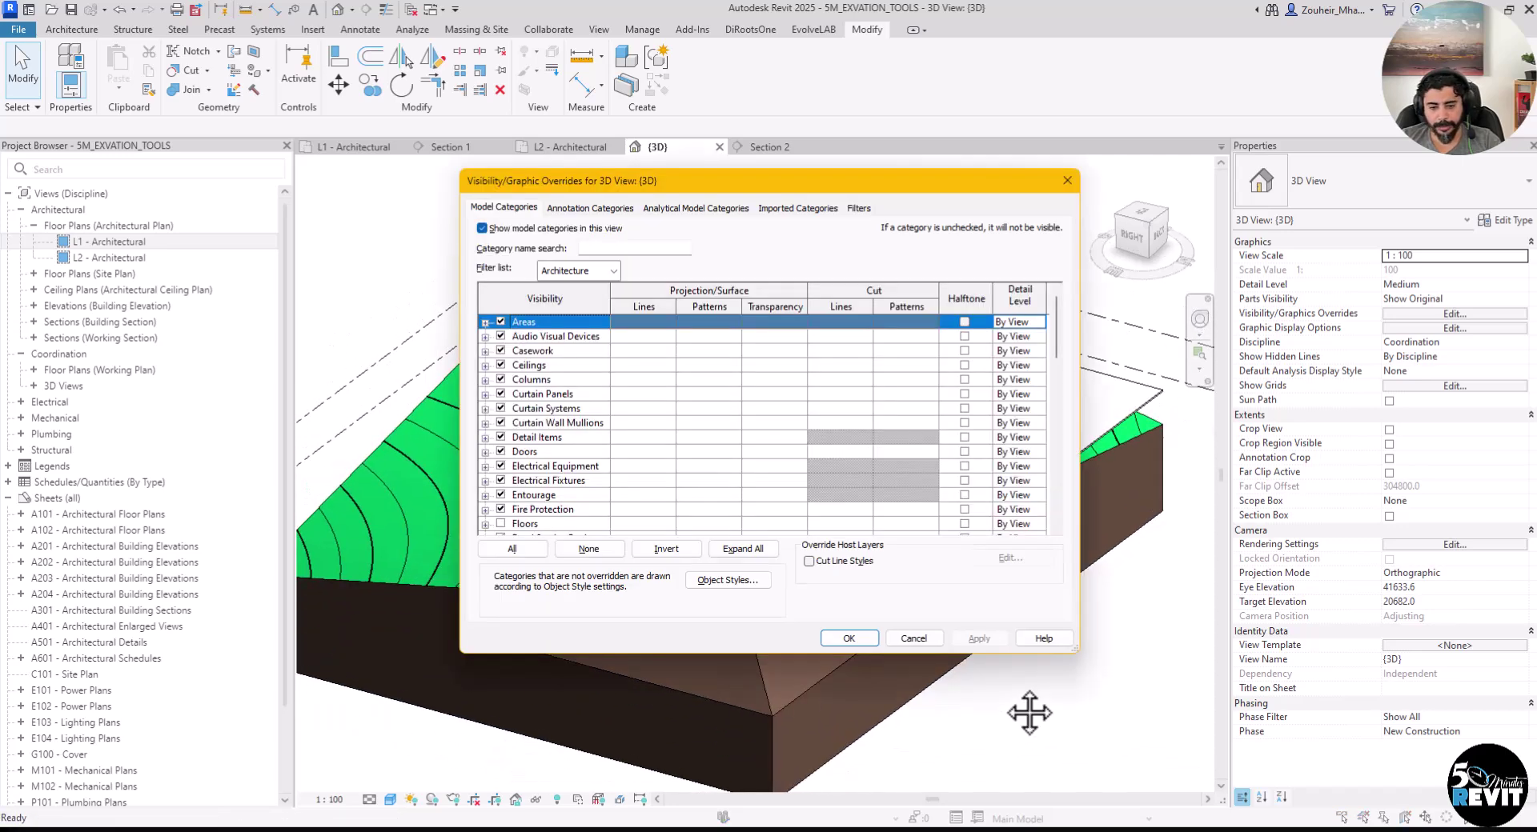
left_click(593, 453)
scroll(592, 458, "down", 2)
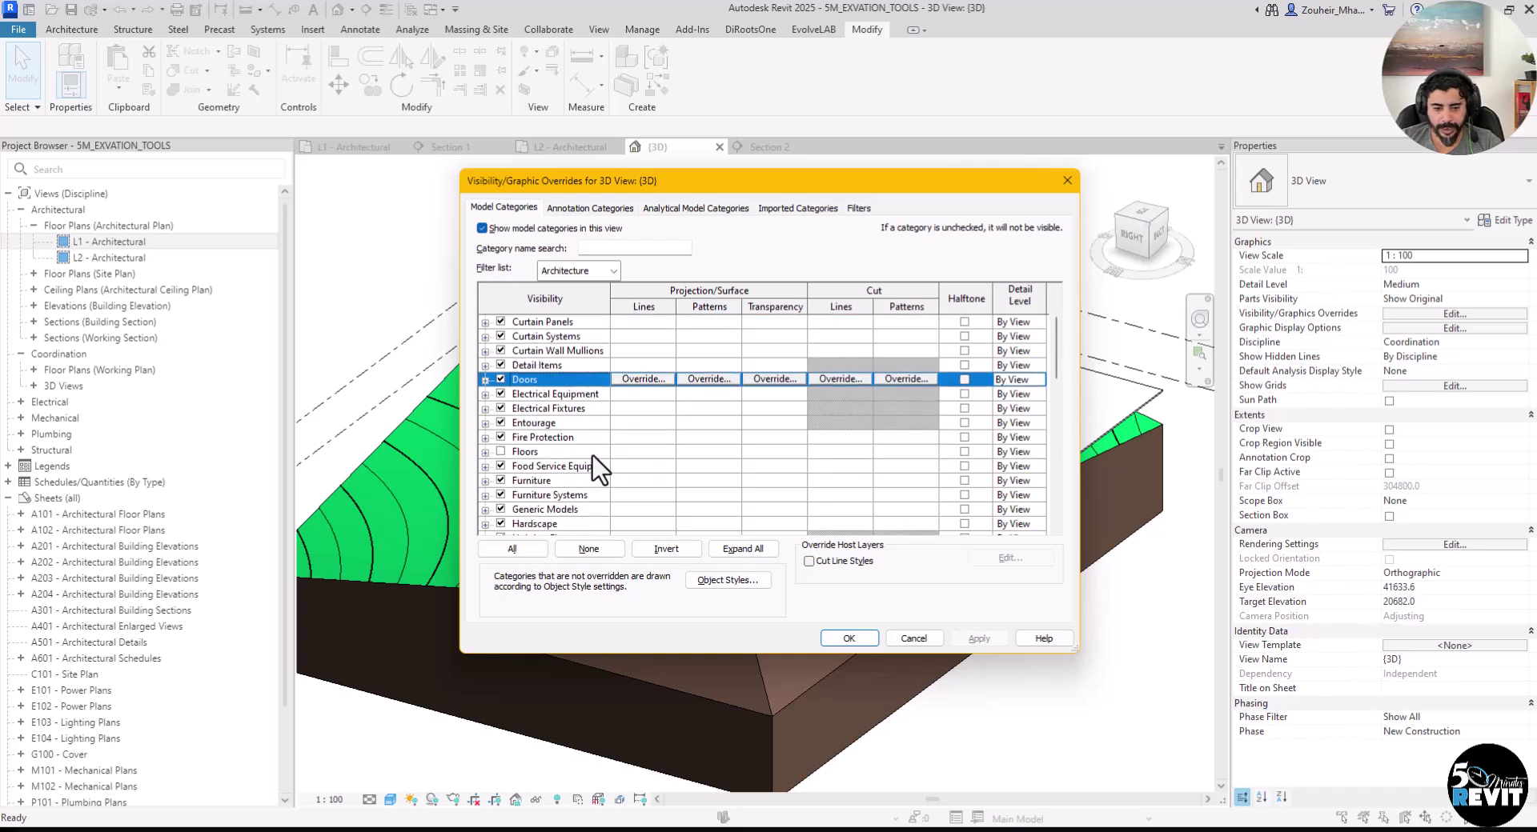
left_click(500, 453)
Step: Turn the Roofs category back on in the 3D view's visibility overrides and apply the changes
left_click(569, 493)
scroll(569, 493, "down", 5)
left_click(569, 493)
scroll(569, 493, "down", 1)
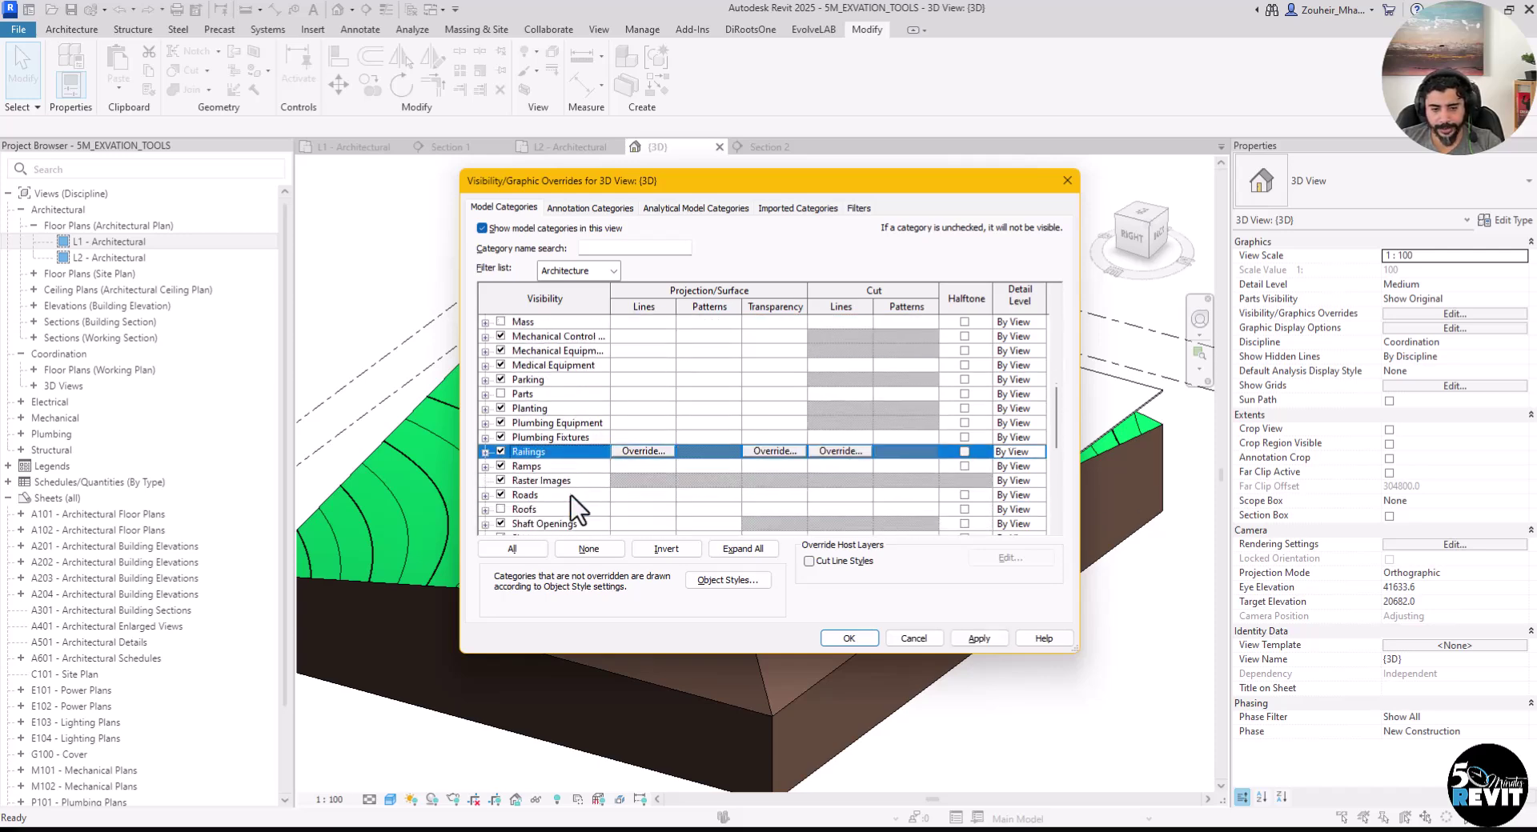
left_click(505, 510)
left_click(841, 638)
middle_click_drag(969, 714, 943, 648)
middle_click_drag(1138, 640, 1129, 681)
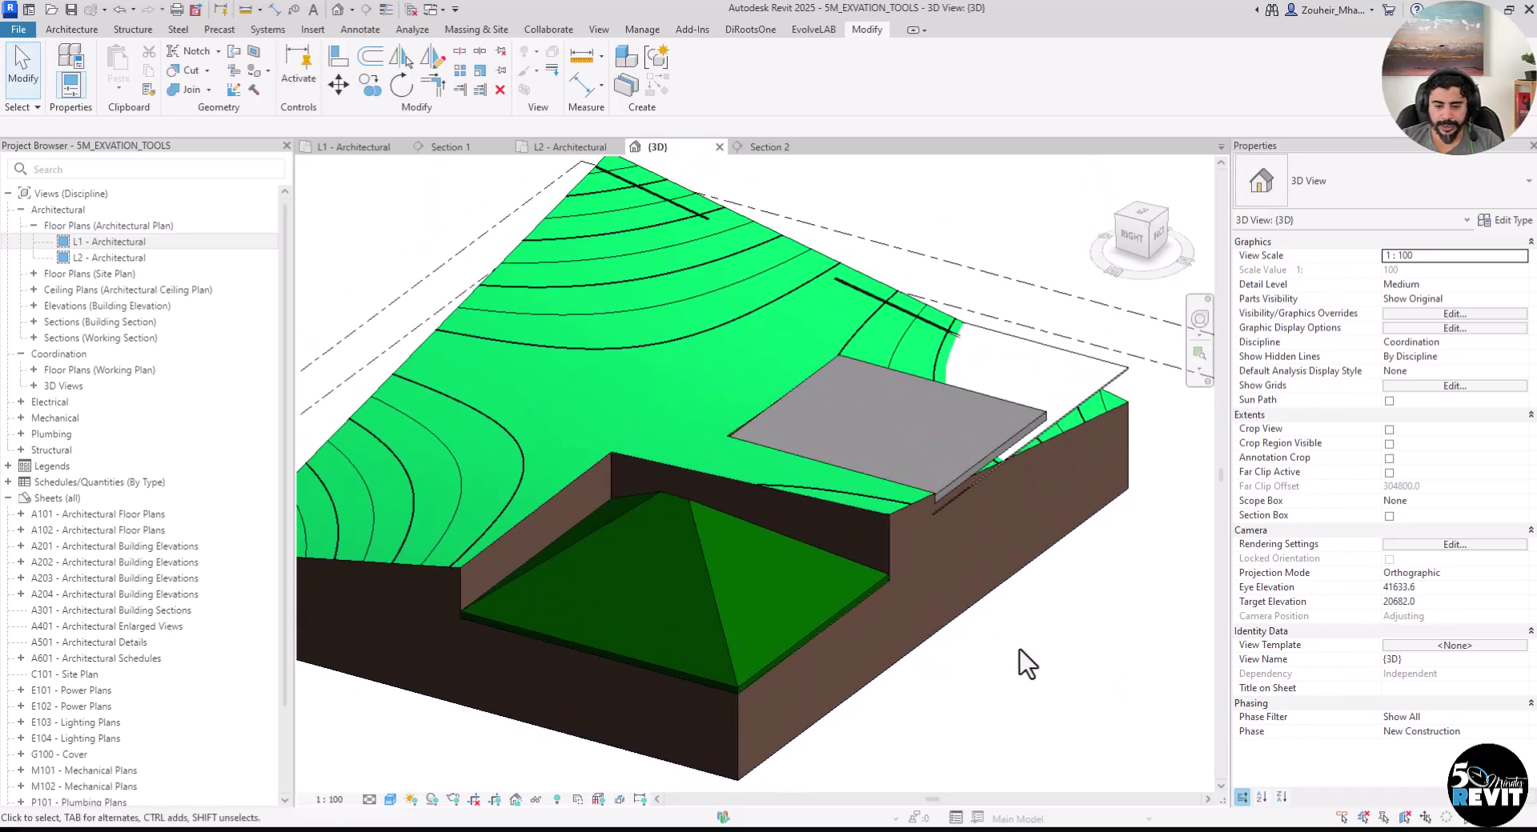
Step: Remove the pitched roof's and the floor slab's excavations from the toposolid with Remove Excavation
left_click(934, 561)
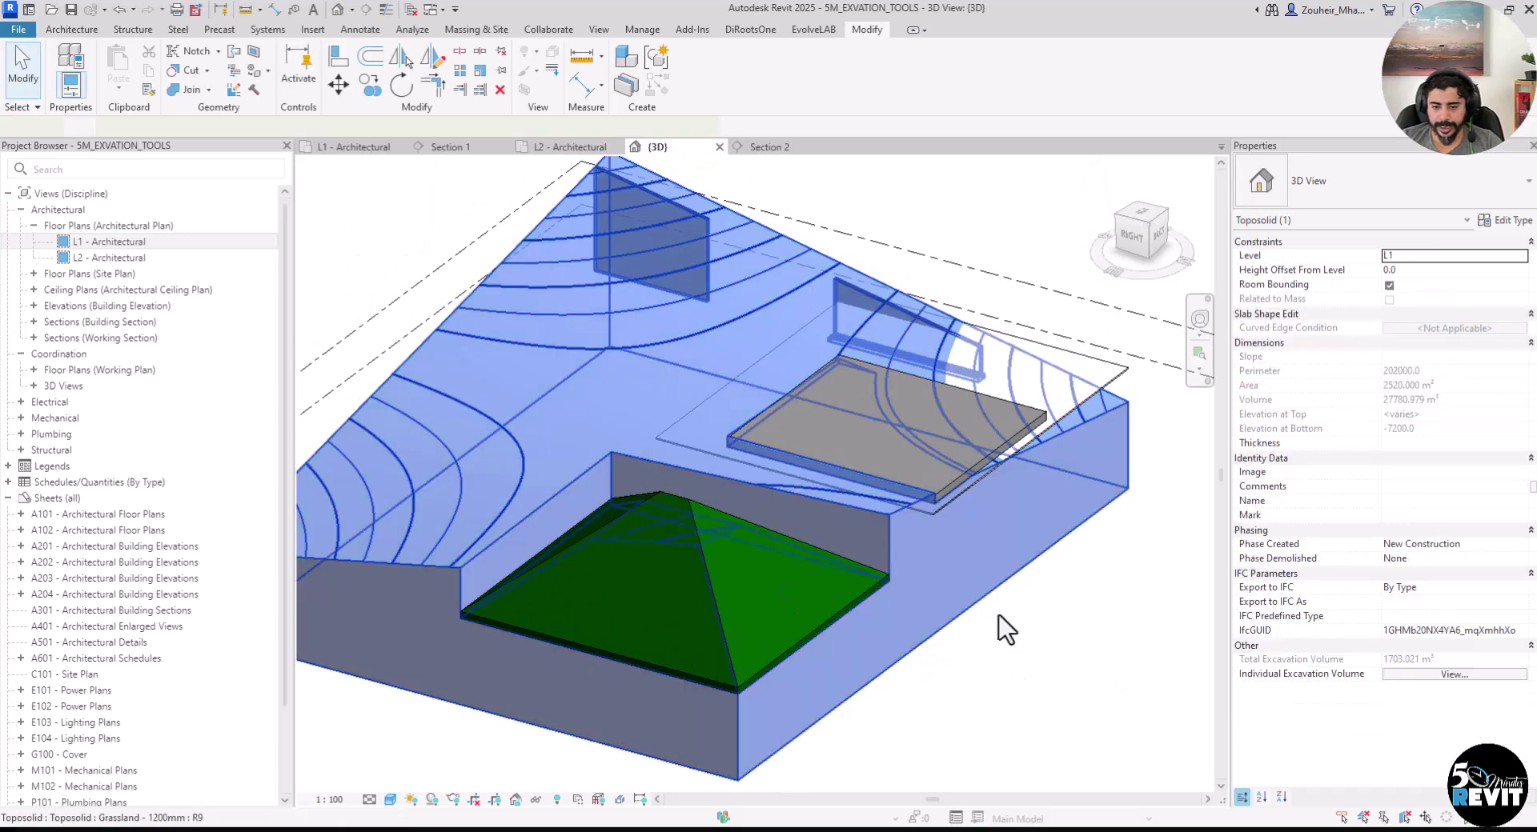
left_click(1053, 90)
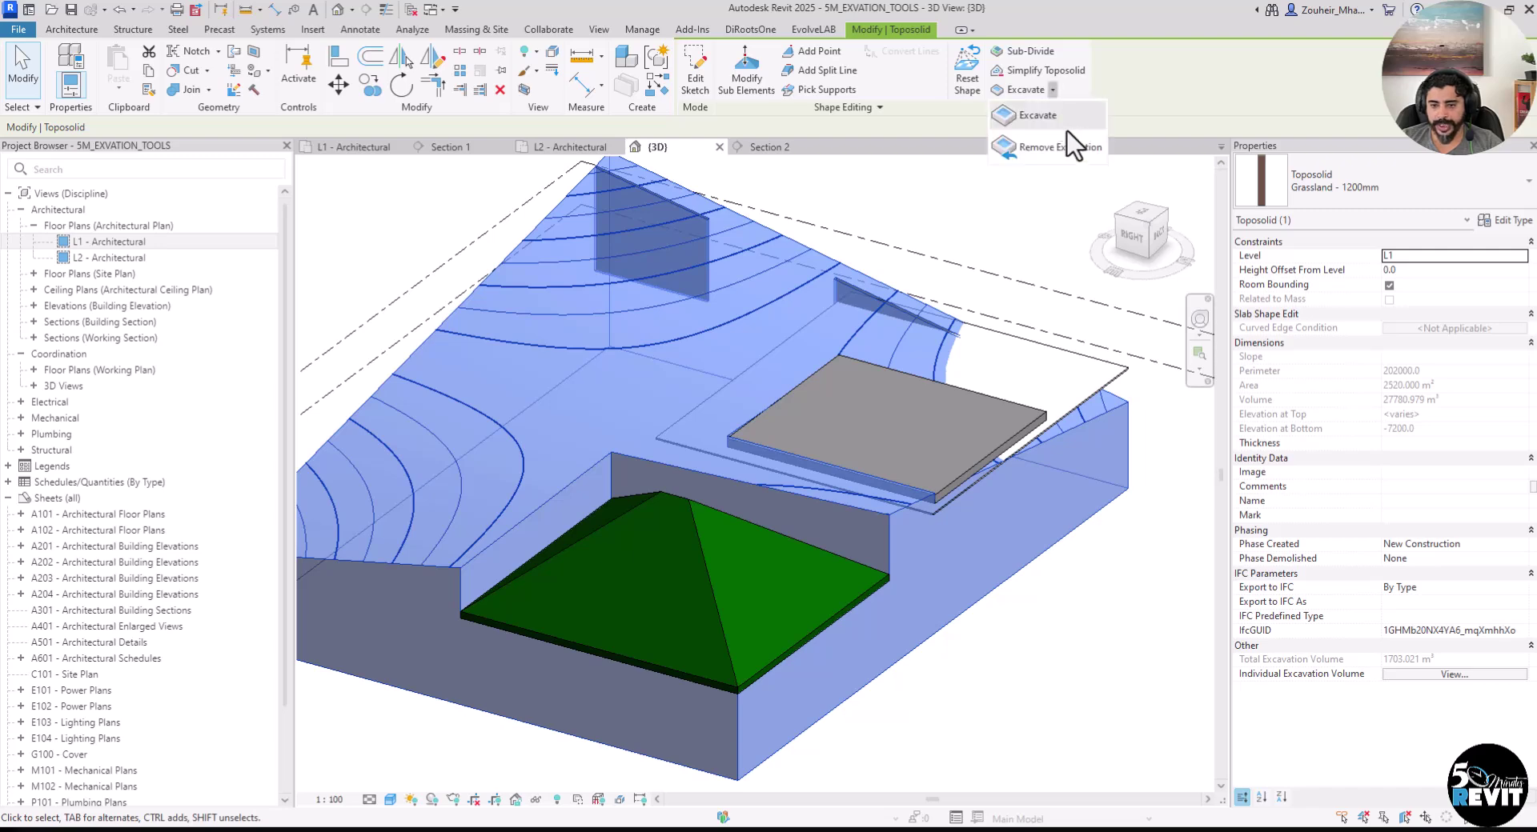
left_click(1053, 154)
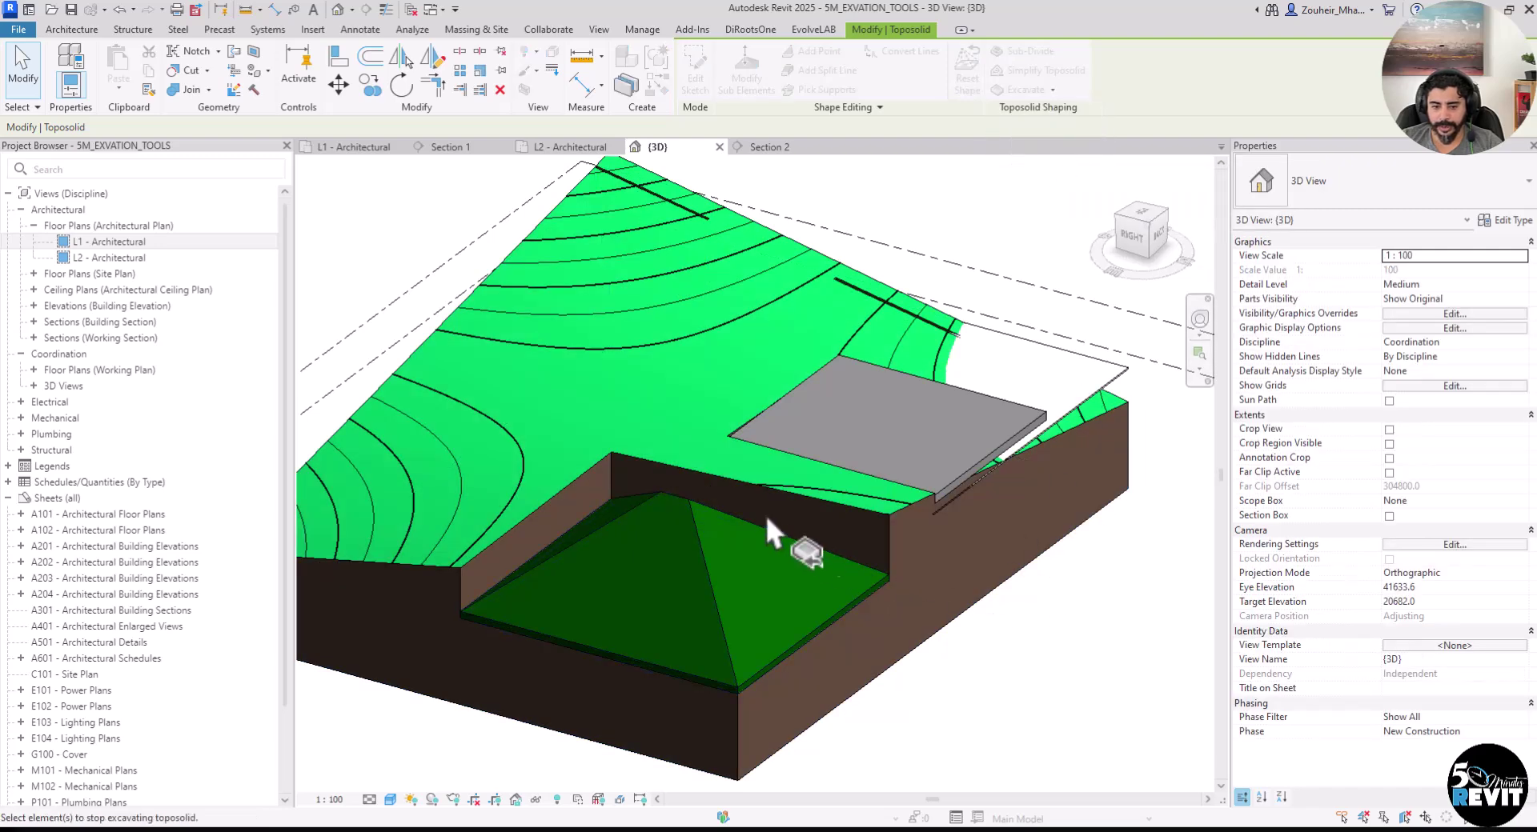
left_click(690, 507)
left_click(1049, 440)
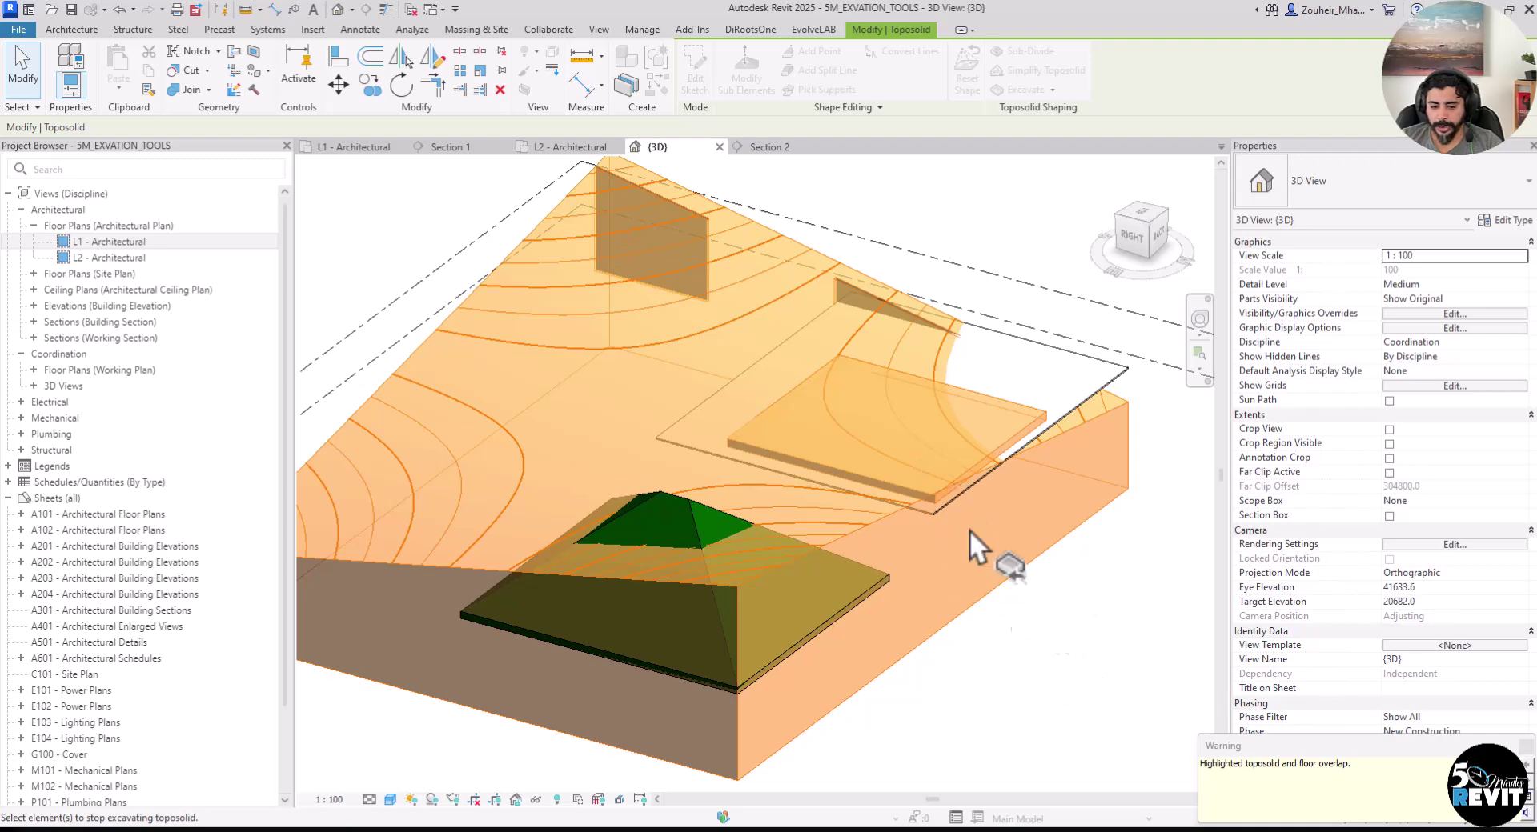
key("Escape")
middle_click_drag(1041, 634, 593, 643)
scroll(712, 626, "up", 3)
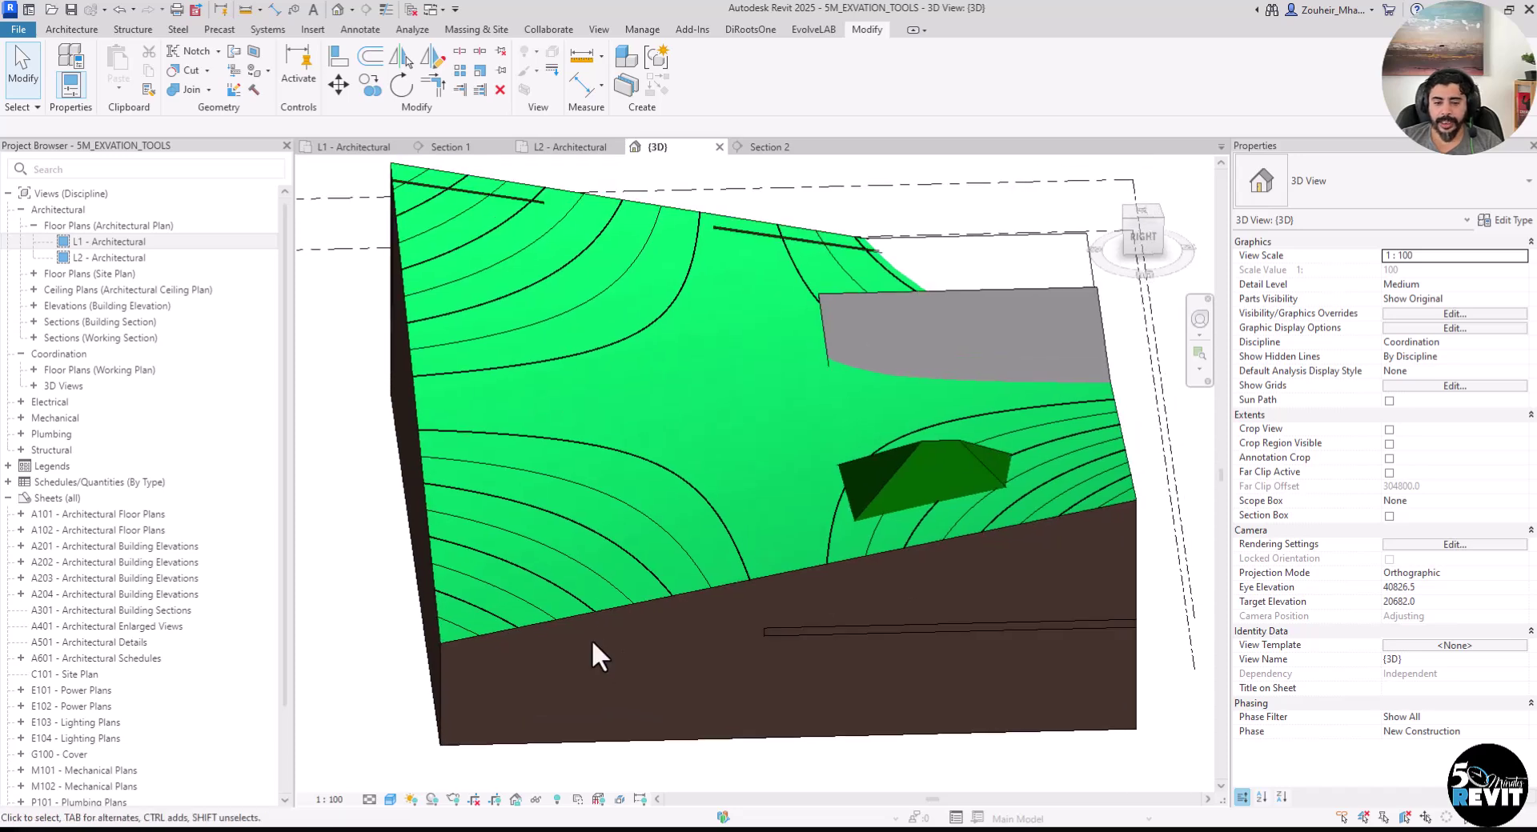